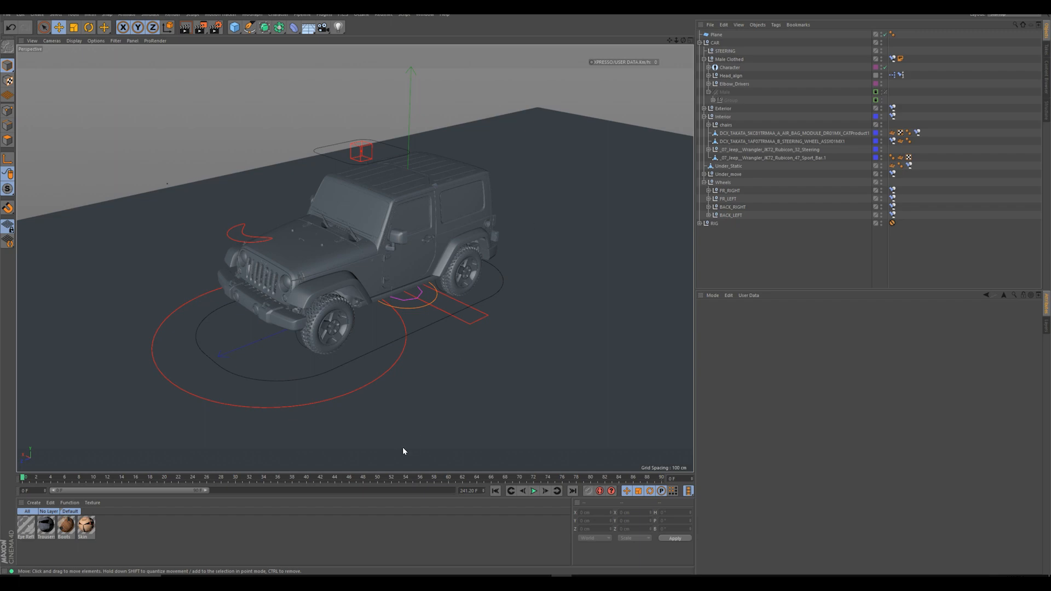
# Step: Switch to the browser, watch the start of the Muddycar jeep video, pause it at the breakdown, and return to Cinema 4D
pyautogui.hotkey('alt', 'Tab')
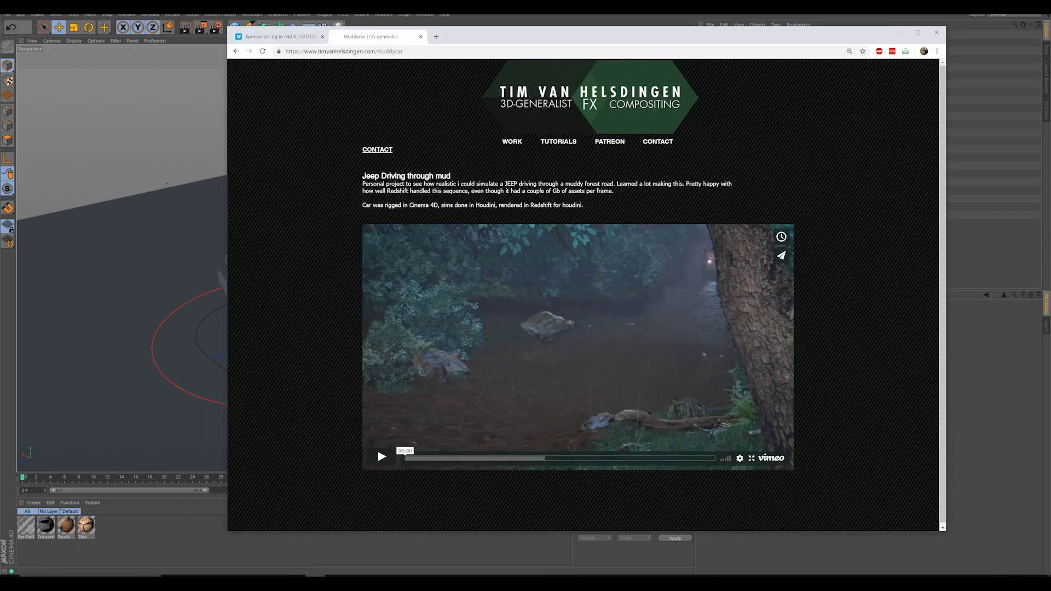
pyautogui.click(381, 457)
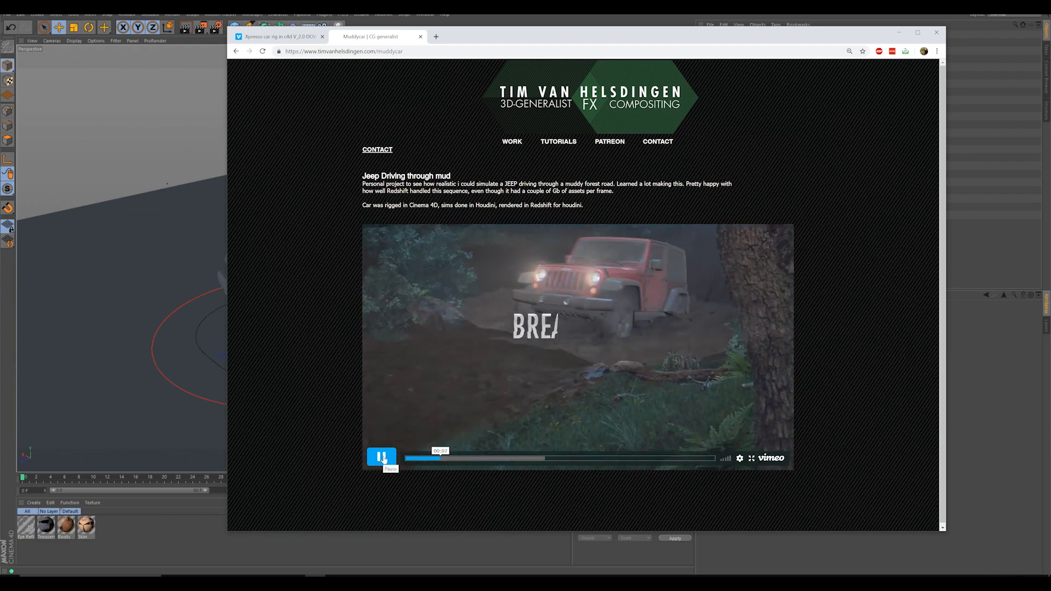
pyautogui.click(383, 458)
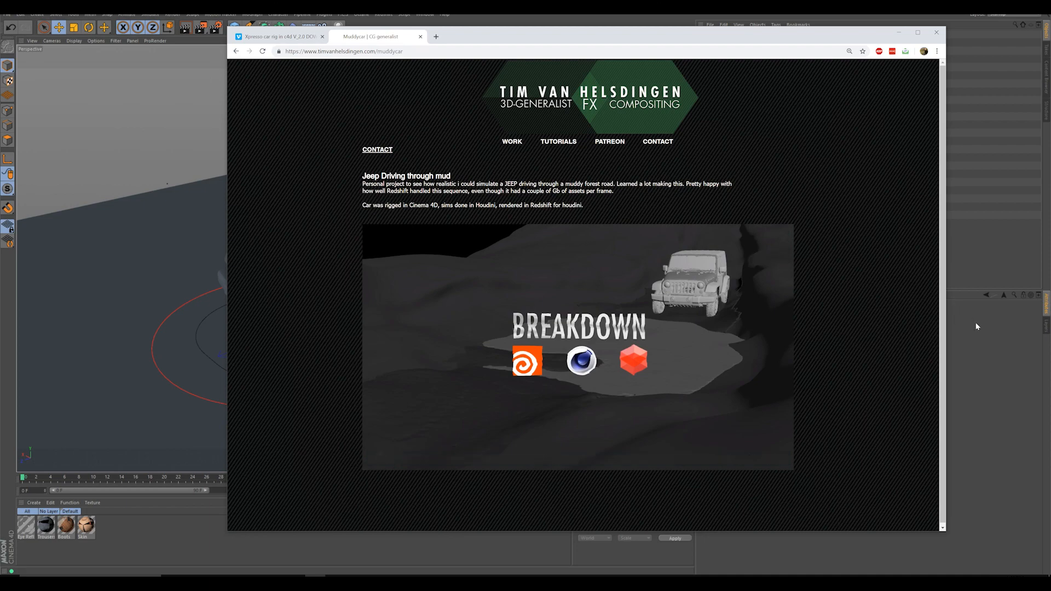
pyautogui.hotkey('alt', 'Tab')
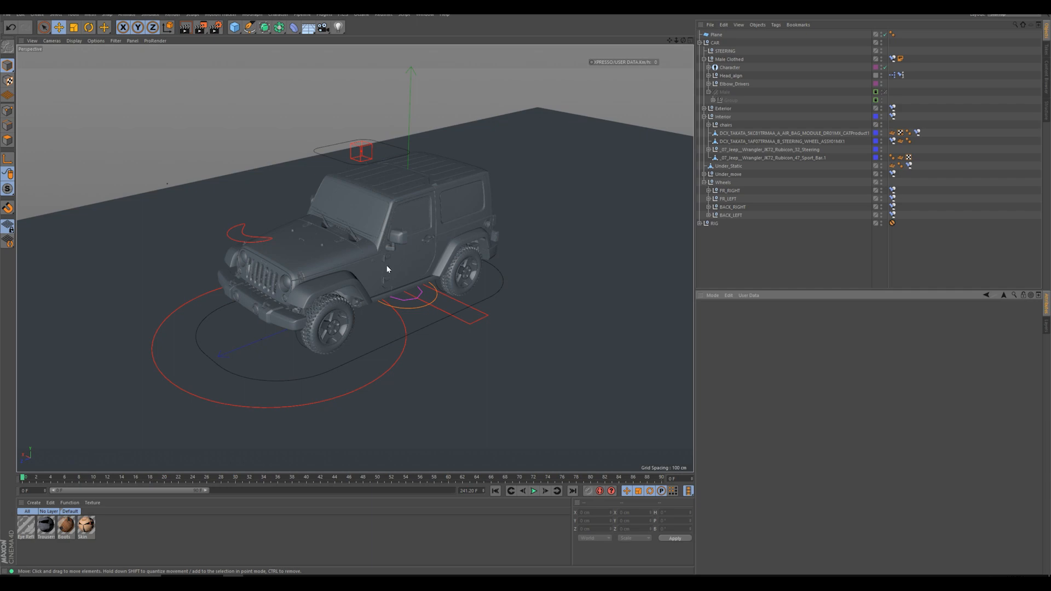
# Step: Switch to the browser, watch part of the "Xpresso car rig in c4d V_2.0" video on Vimeo, and minimize the browser
pyautogui.click(233, 580)
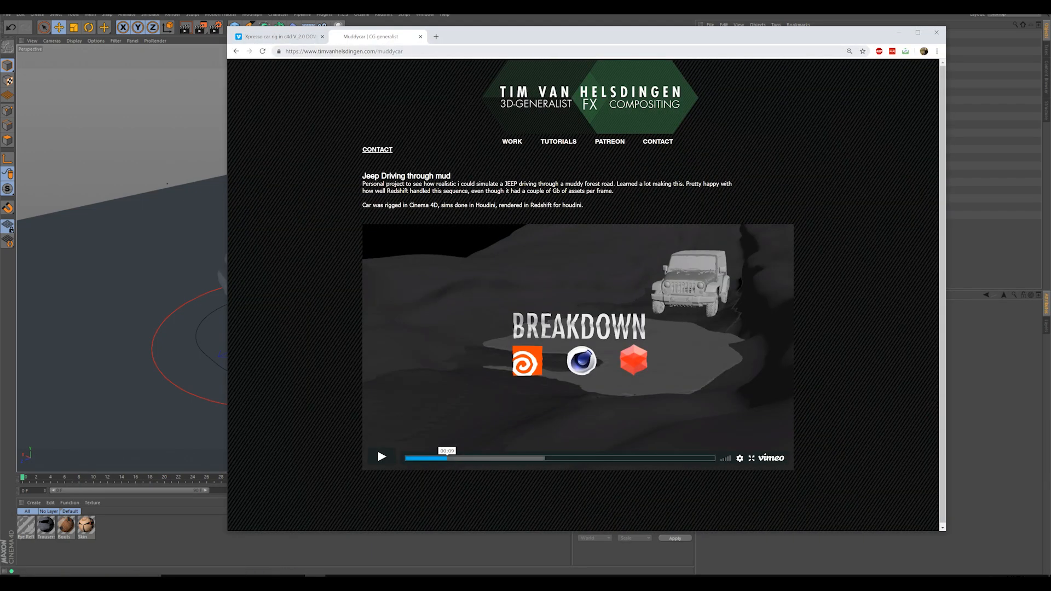
pyautogui.click(274, 37)
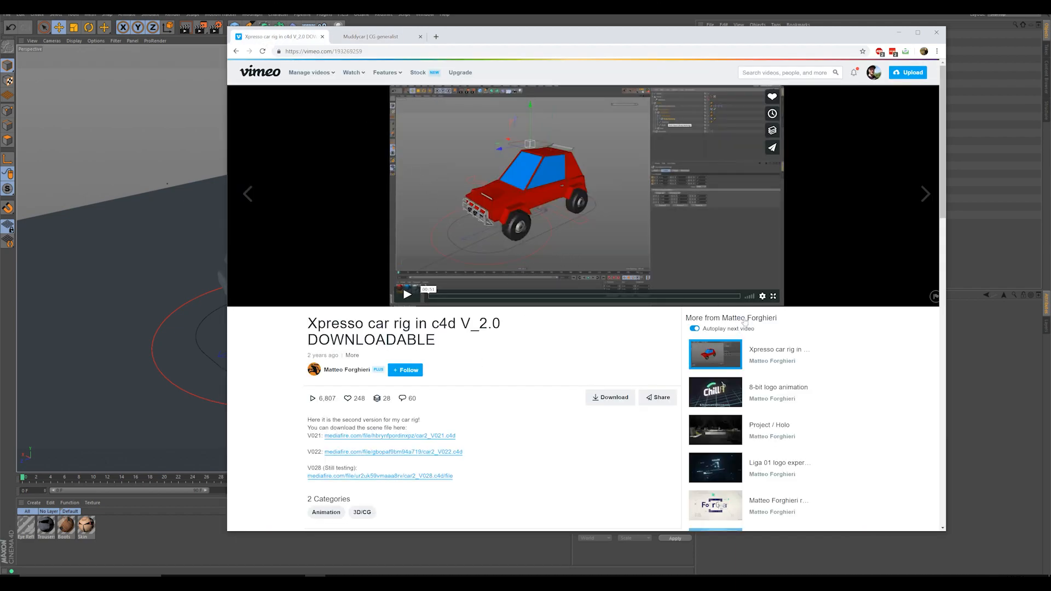
pyautogui.click(407, 294)
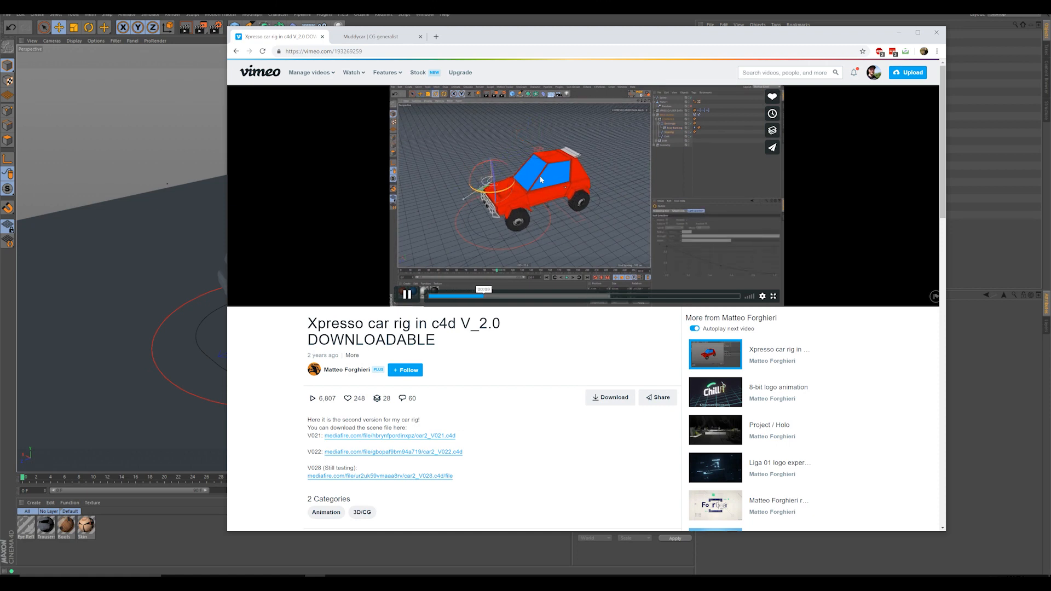
pyautogui.click(407, 295)
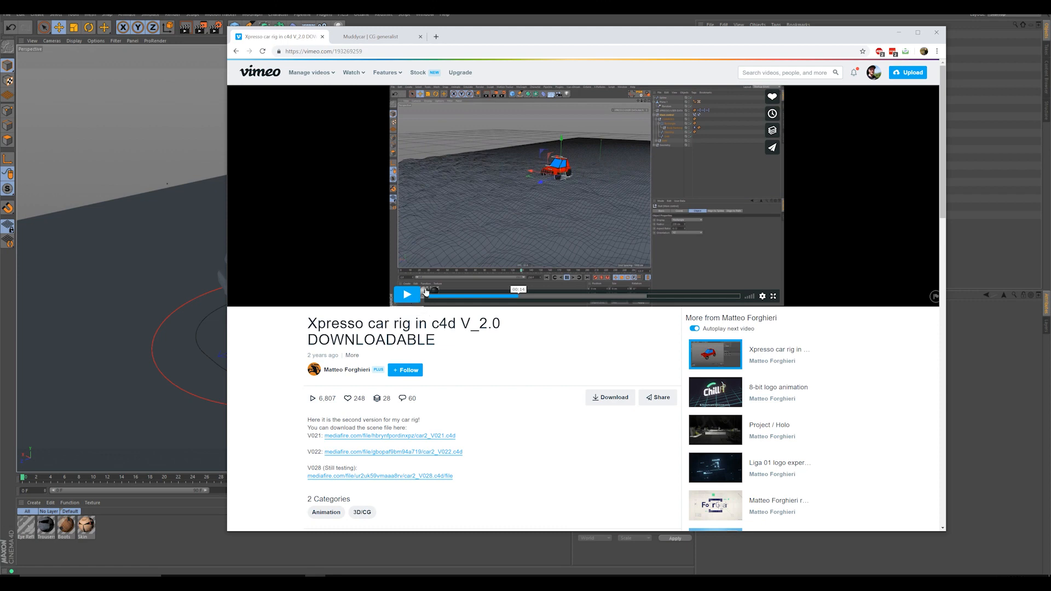
pyautogui.click(898, 33)
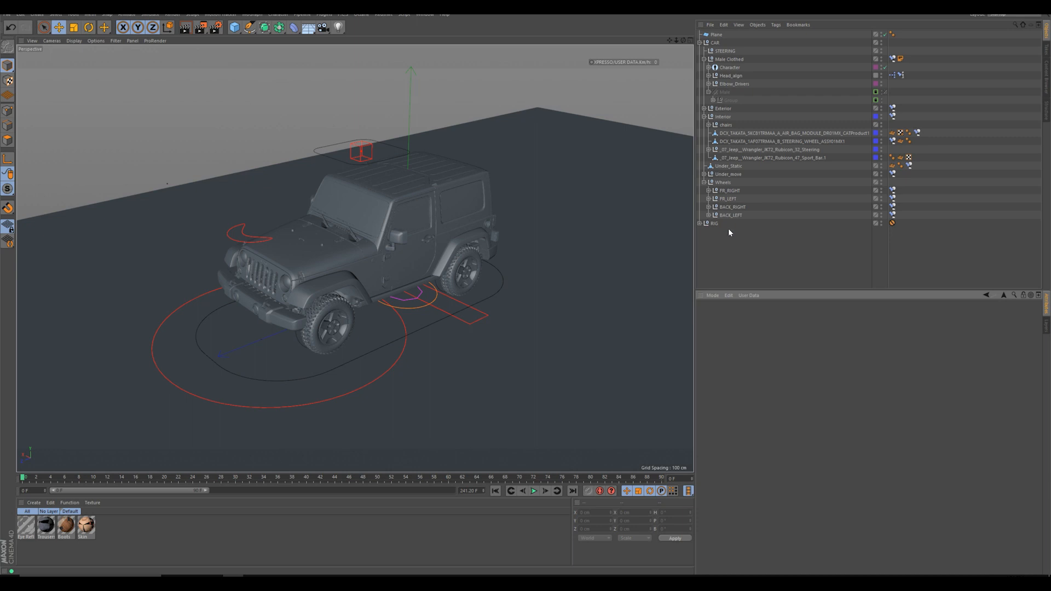
# Step: Examine the rigged jeep and its surrounding control splines from several angles
pyautogui.keyDown('alt'); pyautogui.moveTo(536, 283); pyautogui.dragTo(467, 251); pyautogui.keyUp('alt')
pyautogui.scroll(3, 382, 243)
pyautogui.keyDown('alt'); pyautogui.moveTo(467, 251); pyautogui.dragTo(416, 245, button='middle'); pyautogui.keyUp('alt')
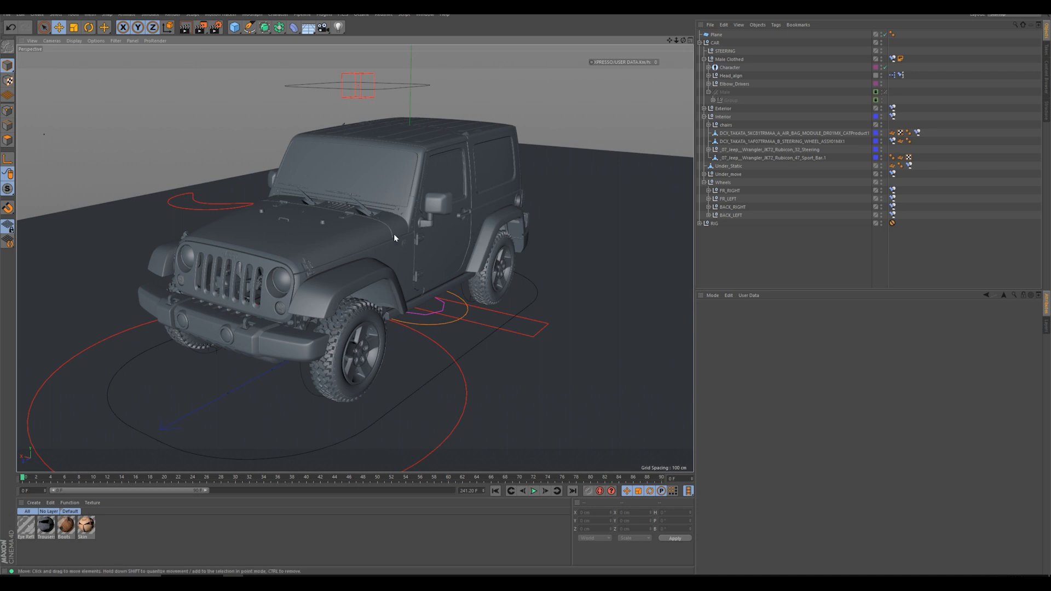
pyautogui.keyDown('alt'); pyautogui.moveTo(447, 210); pyautogui.dragTo(415, 222); pyautogui.keyUp('alt')
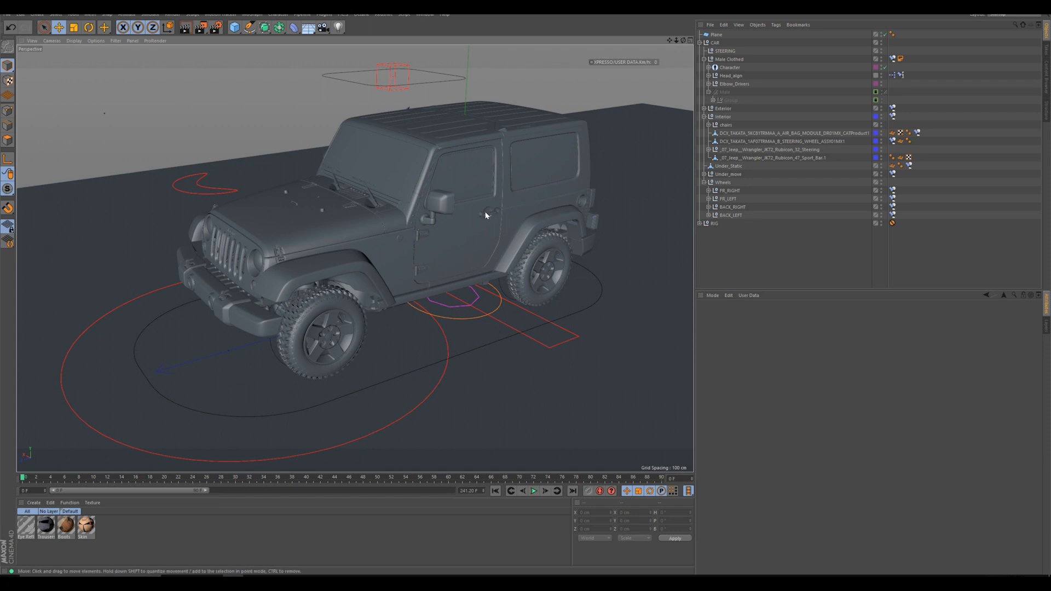
pyautogui.keyDown('alt'); pyautogui.moveTo(339, 263); pyautogui.dragTo(341, 214); pyautogui.keyUp('alt')
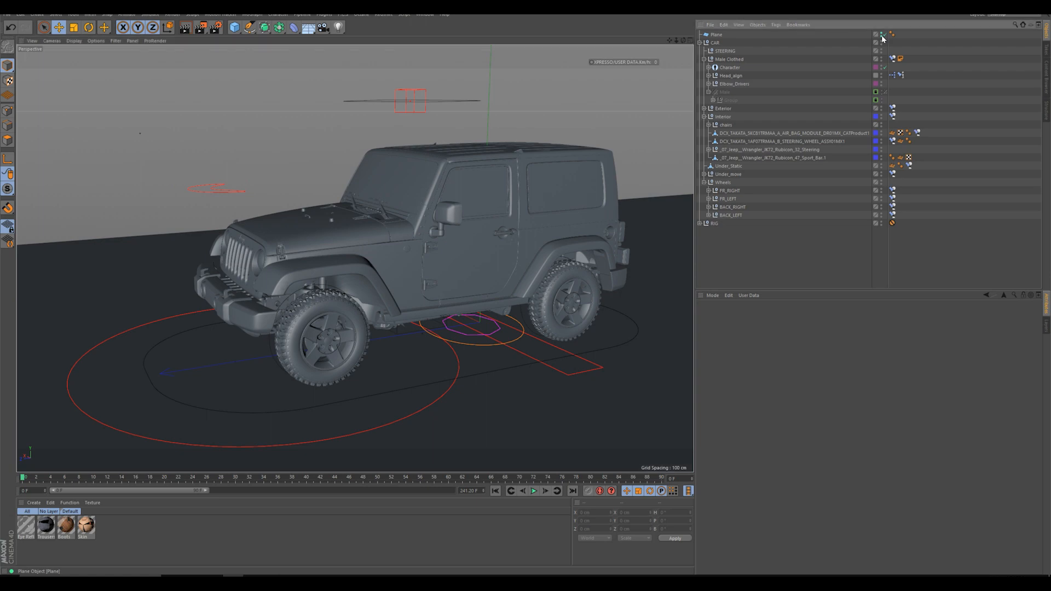
# Step: Hide the ground plane and inspect the jeep from several angles
pyautogui.keyDown('alt'); pyautogui.moveTo(440, 246); pyautogui.dragTo(327, 172); pyautogui.keyUp('alt')
pyautogui.keyDown('alt'); pyautogui.moveTo(327, 172); pyautogui.dragTo(444, 441, button='middle'); pyautogui.keyUp('alt')
pyautogui.keyDown('alt'); pyautogui.moveTo(419, 294); pyautogui.dragTo(429, 294); pyautogui.keyUp('alt')
pyautogui.scroll(-5, 402, 250)
pyautogui.keyDown('alt'); pyautogui.moveTo(416, 251); pyautogui.dragTo(441, 267); pyautogui.keyUp('alt')
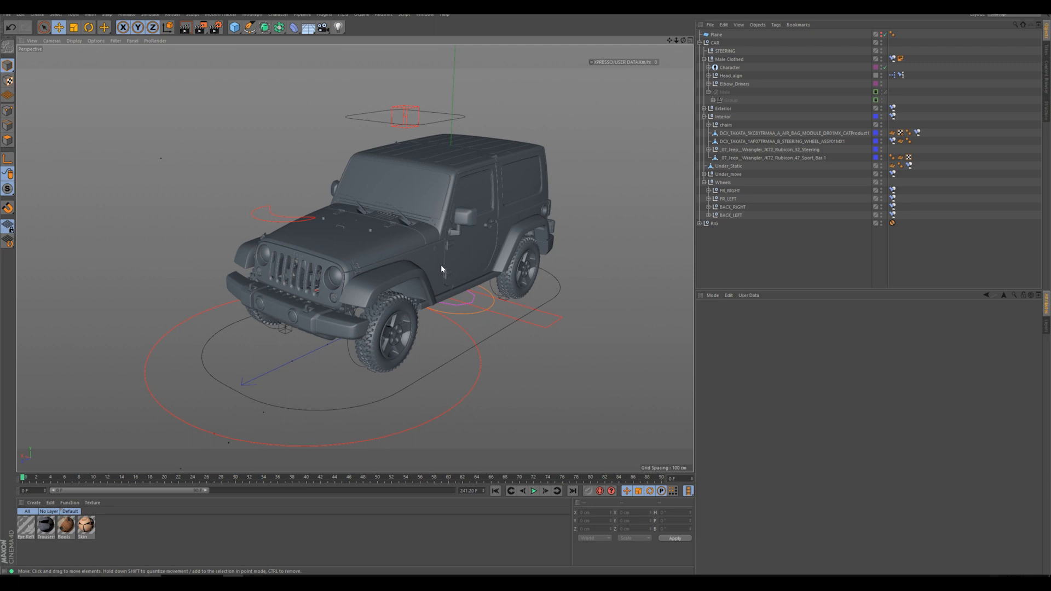
pyautogui.keyDown('alt'); pyautogui.moveTo(441, 264); pyautogui.dragTo(411, 253); pyautogui.keyUp('alt')
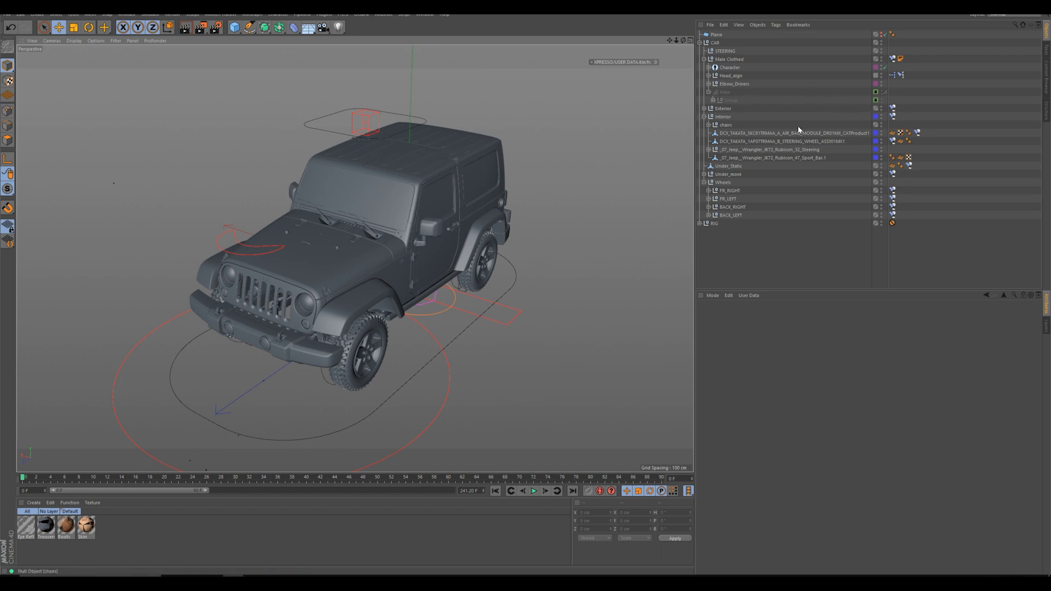
# Step: Toggle the Exterior group's visibility off and back on, and inspect the jeep up close
pyautogui.keyDown('alt'); pyautogui.click(881, 109); pyautogui.keyUp('alt')
pyautogui.keyDown('alt'); pyautogui.click(881, 109); pyautogui.keyUp('alt')
pyautogui.keyDown('alt'); pyautogui.moveTo(547, 229); pyautogui.dragTo(404, 219); pyautogui.keyUp('alt')
pyautogui.scroll(9, 380, 154)
pyautogui.keyDown('alt'); pyautogui.moveTo(382, 165); pyautogui.dragTo(428, 252); pyautogui.keyUp('alt')
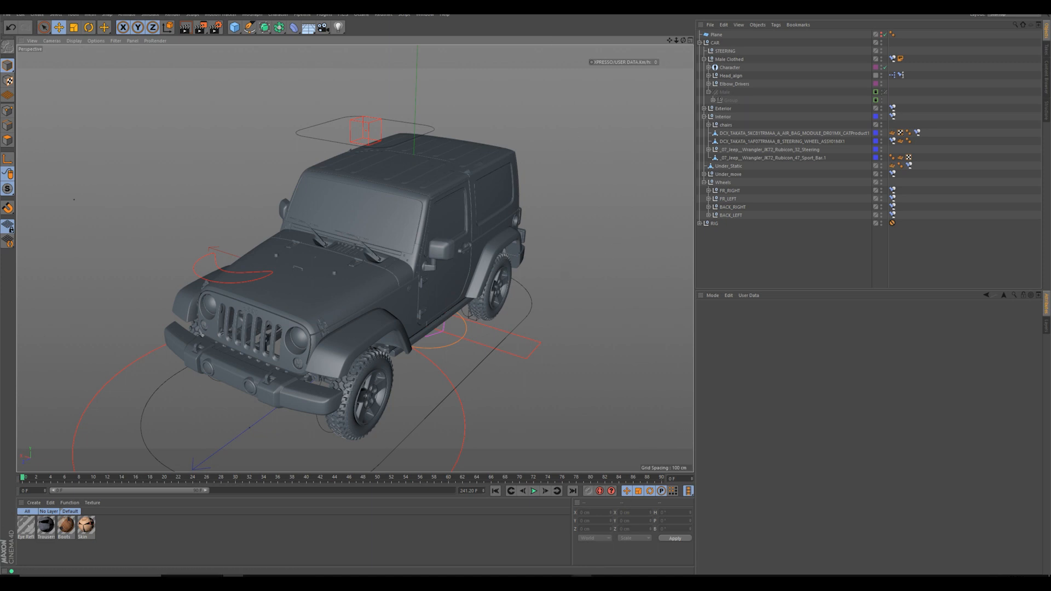
# Step: Switch to VLC, play the Car_through_mud.mp4 reference footage, and pause where the jeep crosses the puddle
pyautogui.click(584, 574)
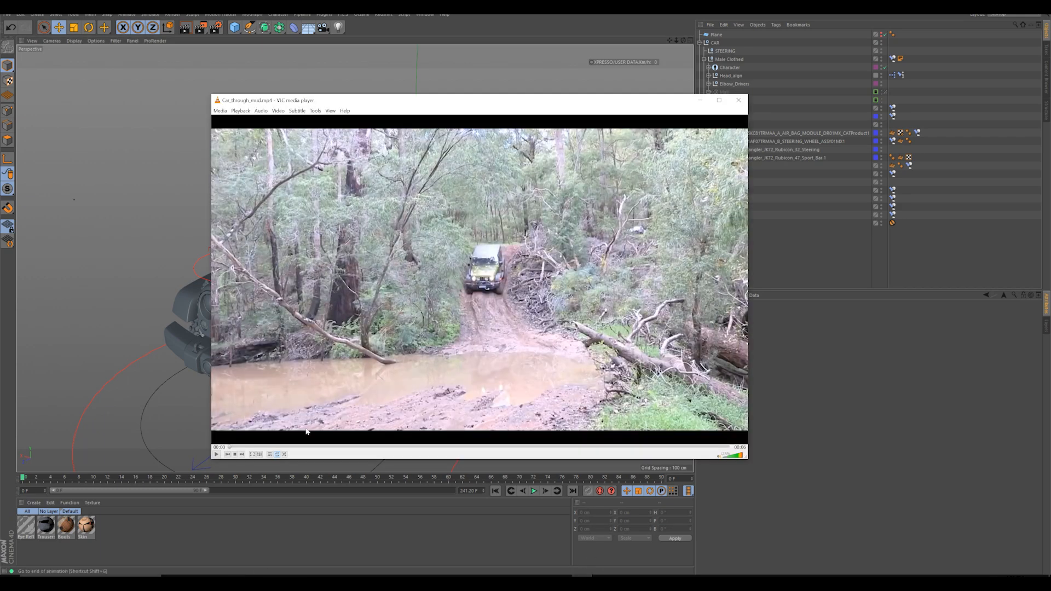
pyautogui.press('space')
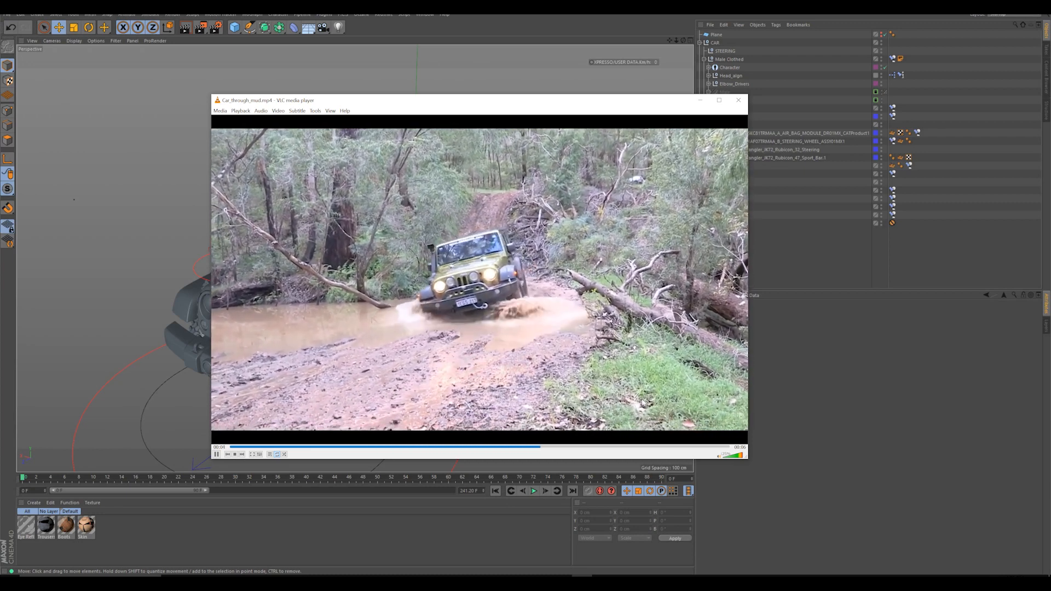
pyautogui.press('space')
pyautogui.moveTo(415, 448); pyautogui.dragTo(555, 447)
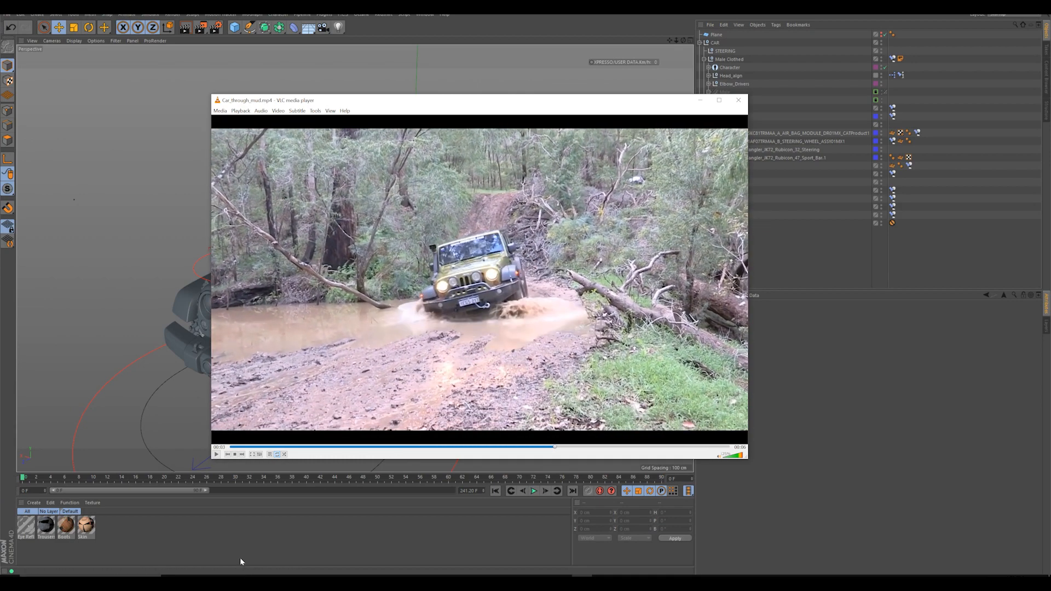
# Step: Rewind the Muddycar video in the browser, move its window aside, and bring the VLC reference footage forward
pyautogui.click(316, 580)
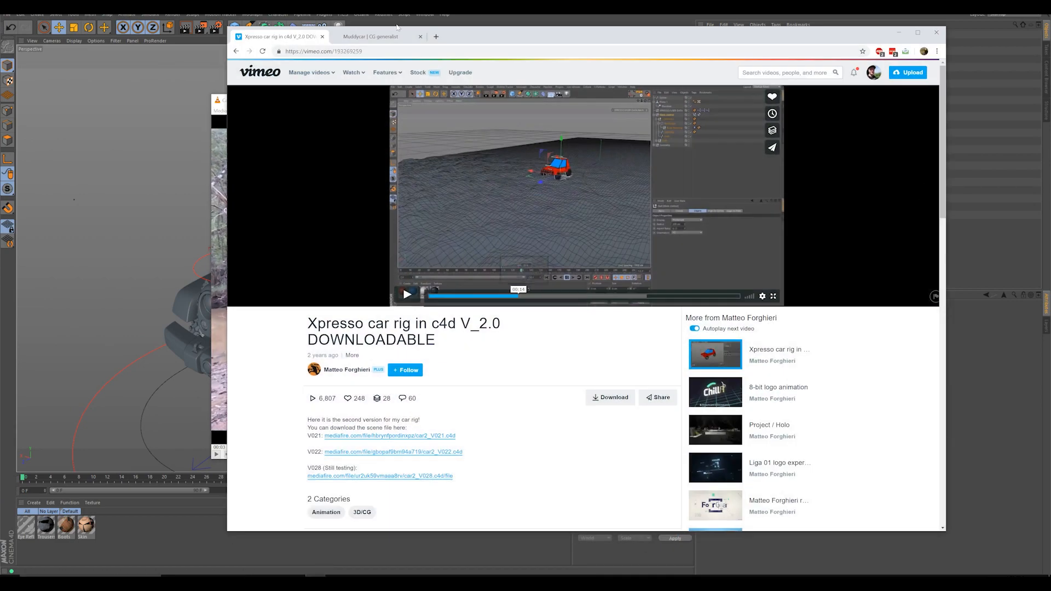
pyautogui.click(348, 39)
pyautogui.moveTo(444, 459); pyautogui.dragTo(424, 459)
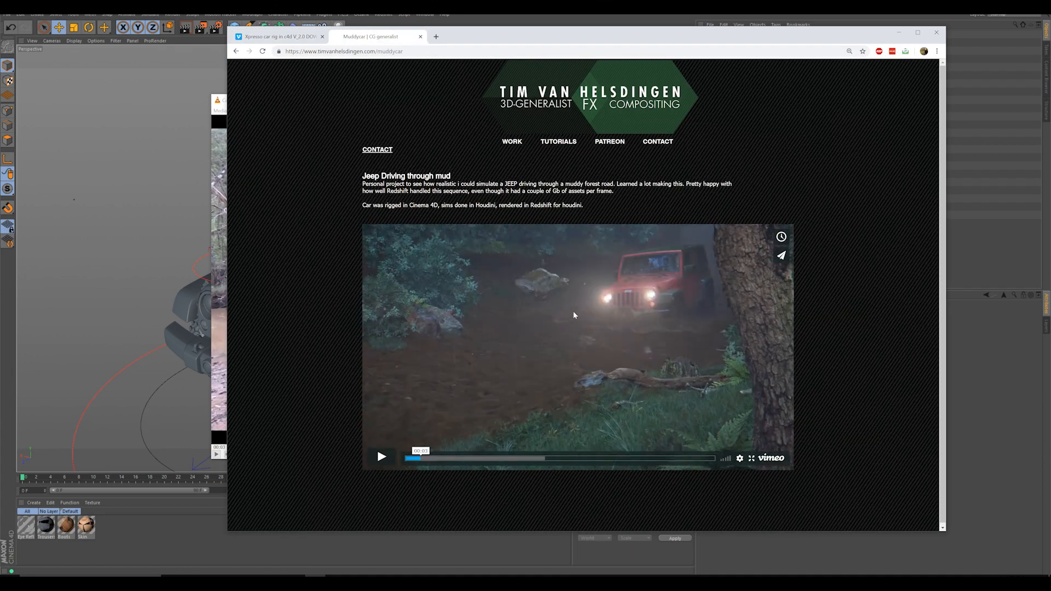
pyautogui.moveTo(766, 39); pyautogui.dragTo(805, 94)
pyautogui.click(256, 270)
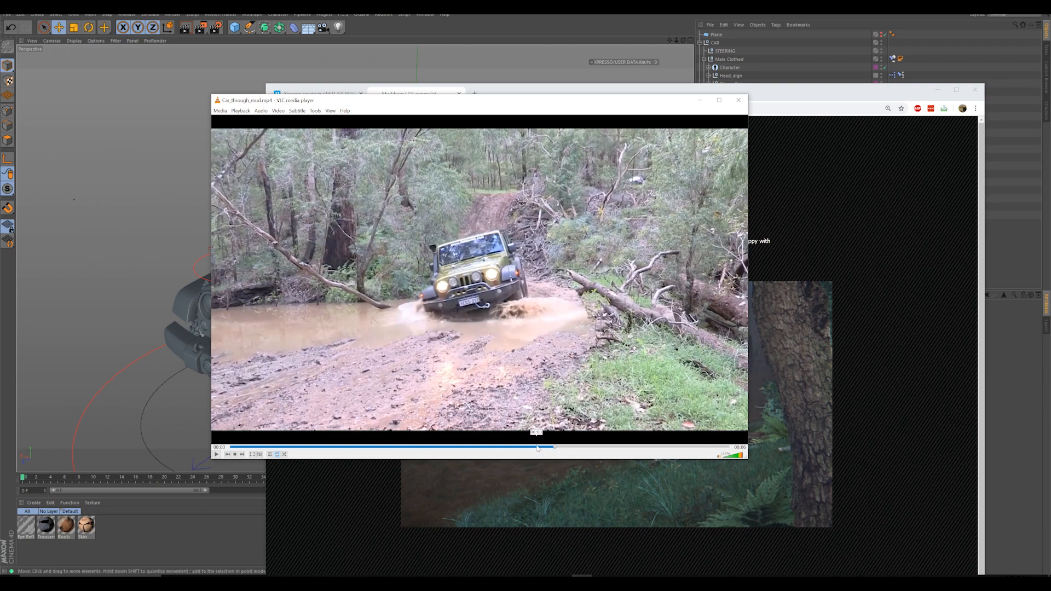
# Step: Scrub through the mud-crossing reference footage and replay it from the start
pyautogui.moveTo(537, 448); pyautogui.dragTo(252, 449)
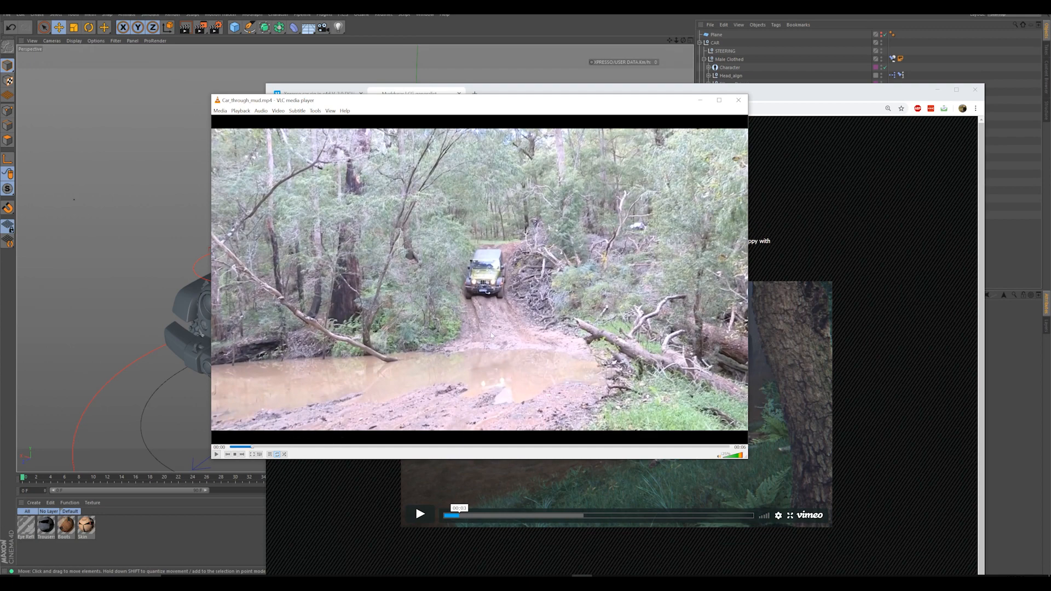
pyautogui.moveTo(323, 448); pyautogui.dragTo(637, 461)
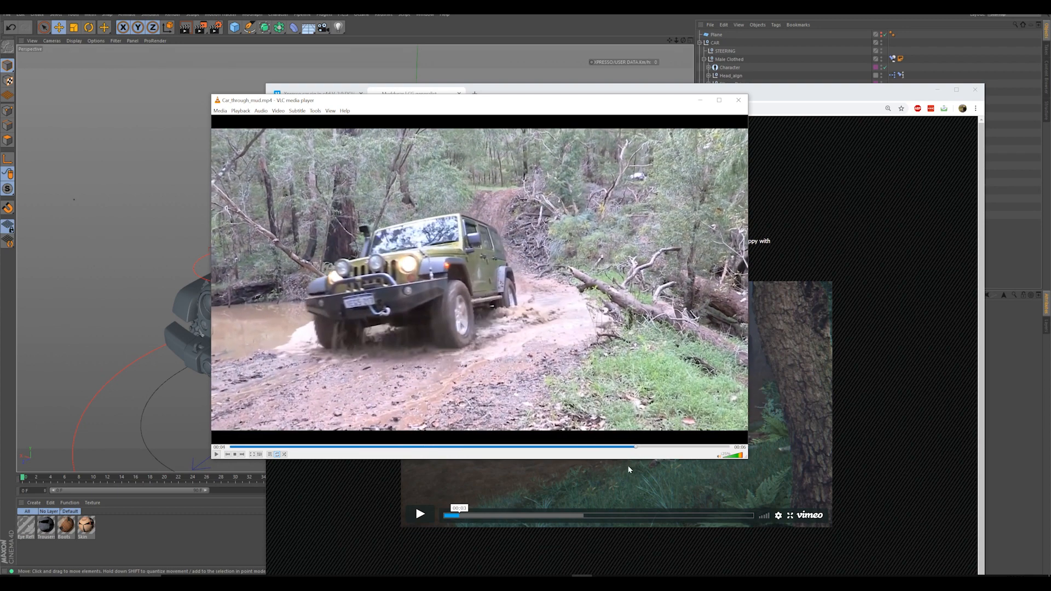
pyautogui.click(231, 448)
pyautogui.press('space')
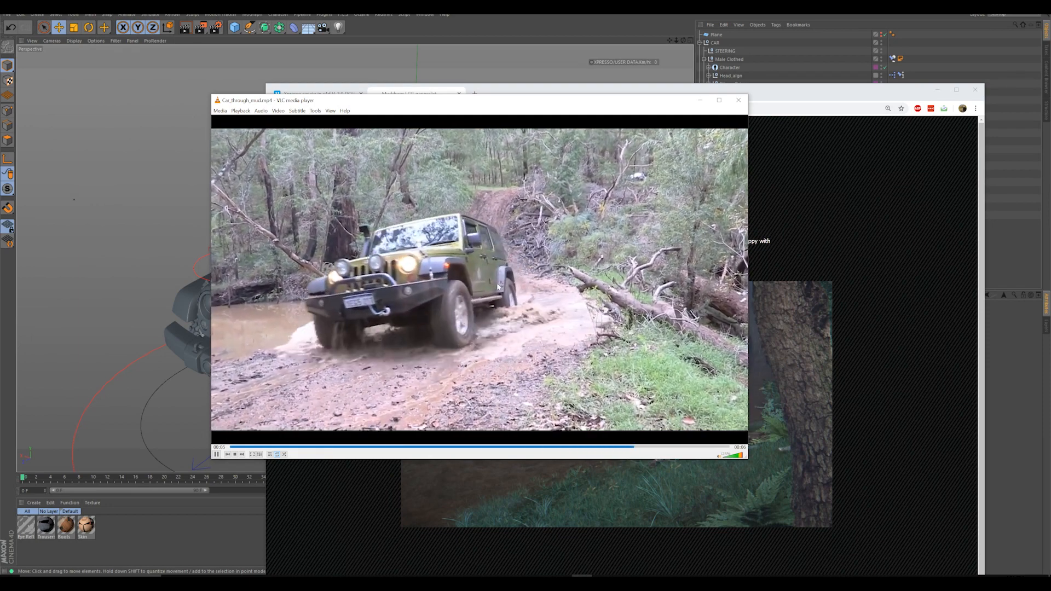
# Step: Switch to the browser and play the rendered Muddycar shot for comparison with the reference
pyautogui.click(458, 501)
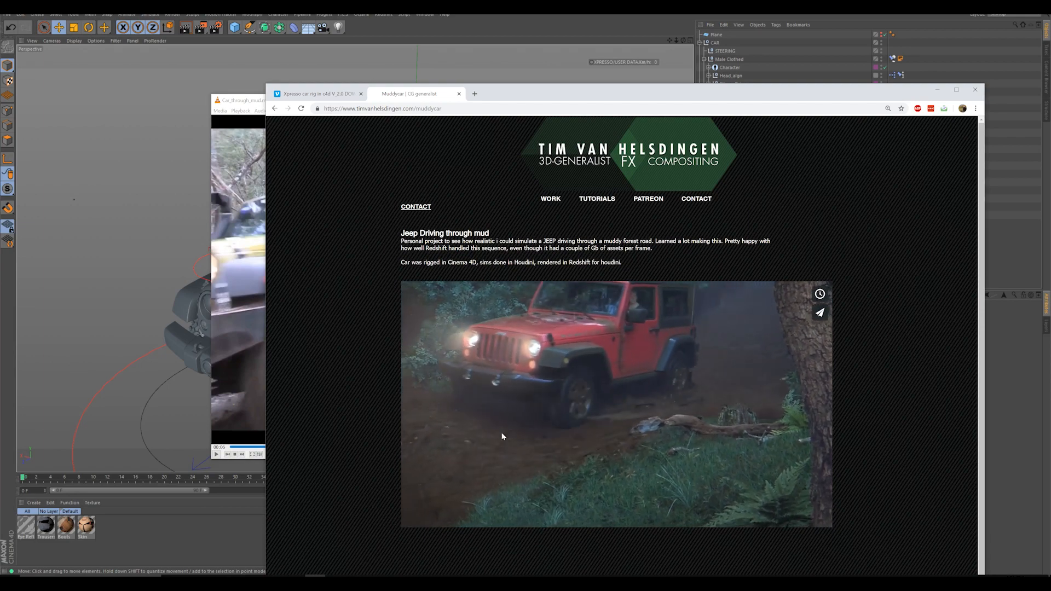
pyautogui.press('space')
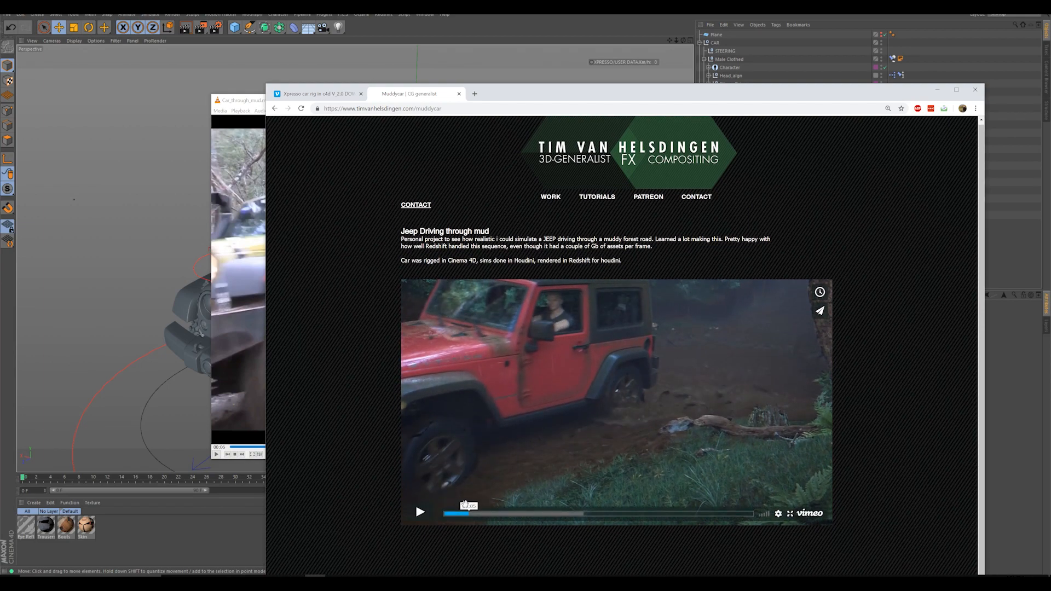
pyautogui.click(420, 512)
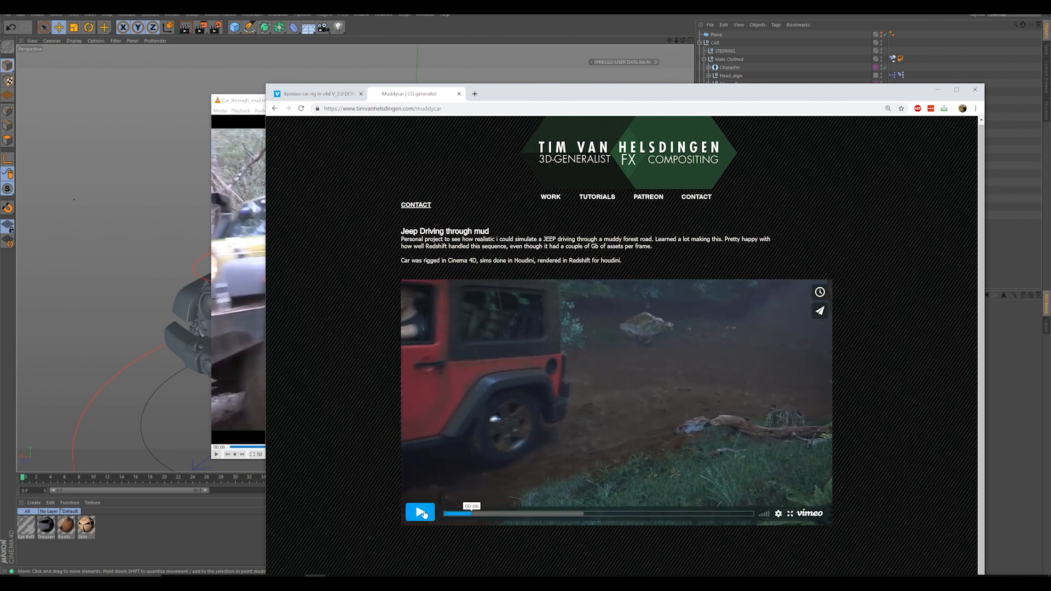
# Step: Minimize the browser and review the jeep's approach to the puddle in the reference footage
pyautogui.click(938, 90)
pyautogui.click(427, 448)
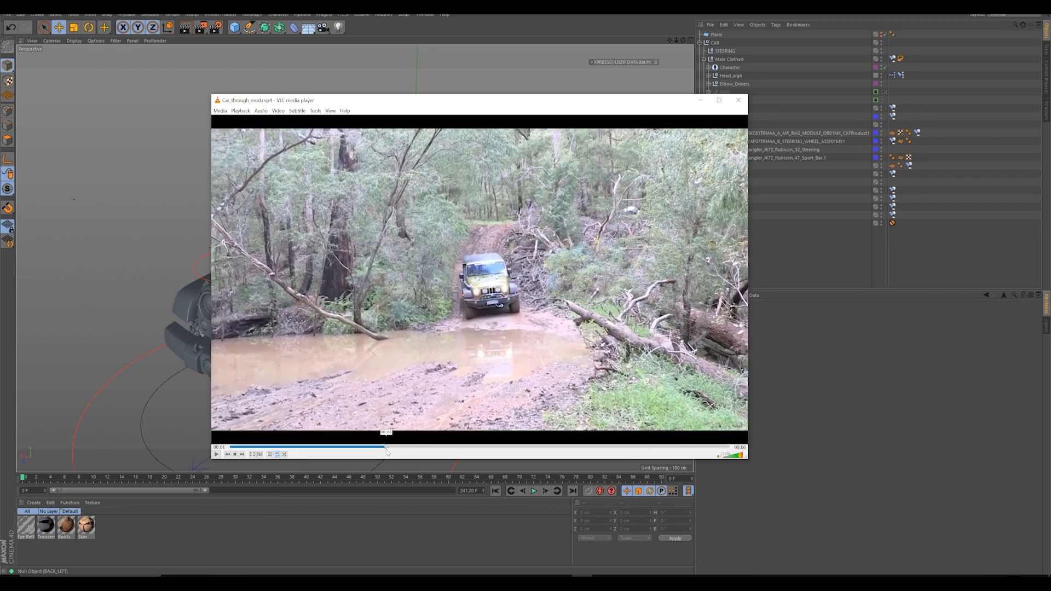
pyautogui.moveTo(549, 421); pyautogui.dragTo(501, 344)
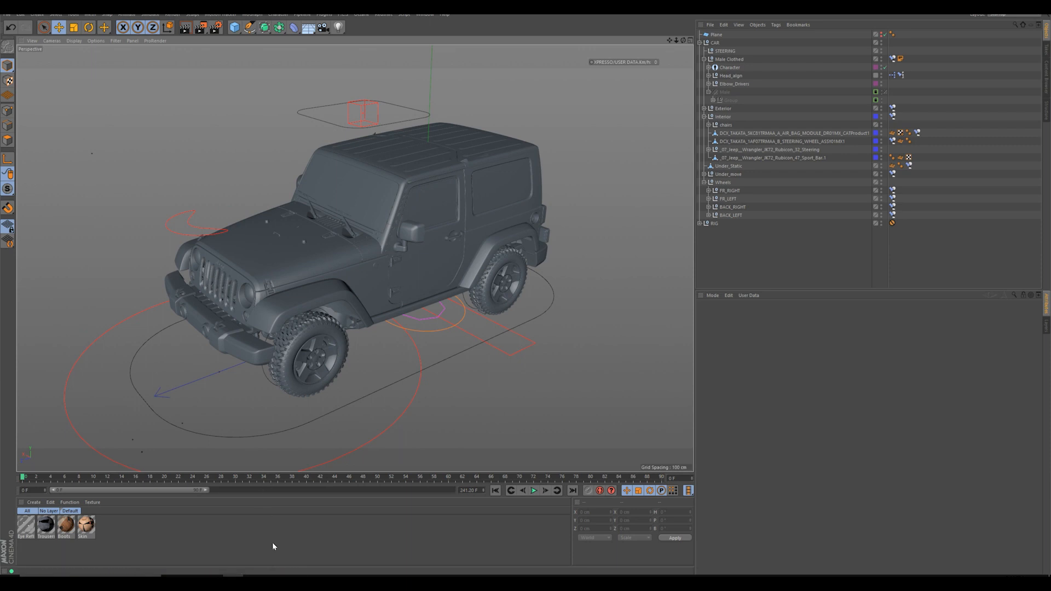
pyautogui.hotkey('ctrl', 'a')
pyautogui.click(746, 249)
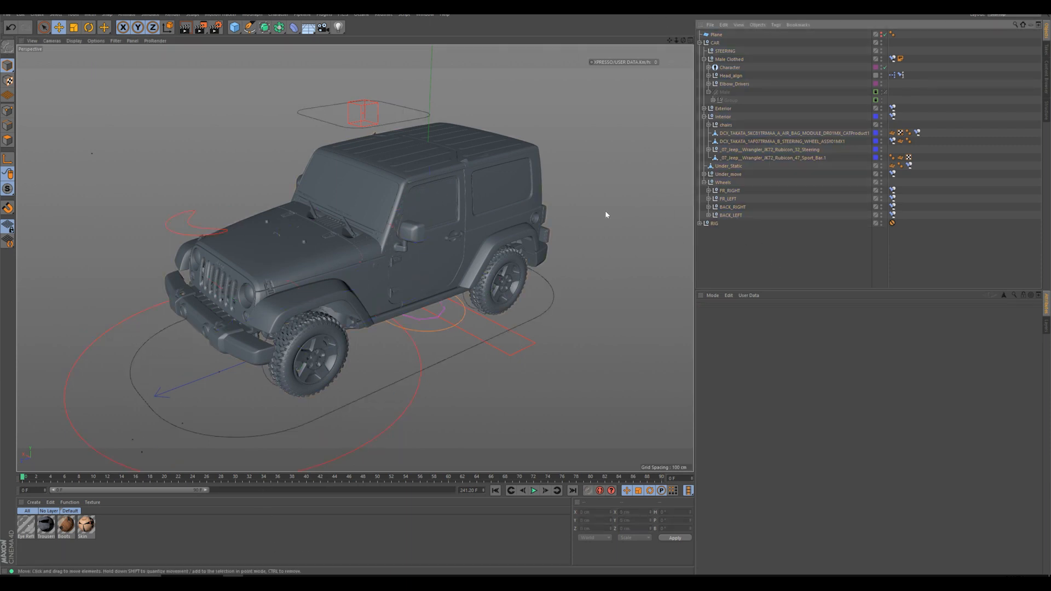
pyautogui.keyDown('alt'); pyautogui.moveTo(452, 199); pyautogui.dragTo(416, 193); pyautogui.keyUp('alt')
pyautogui.keyDown('alt'); pyautogui.moveTo(481, 316); pyautogui.dragTo(461, 315); pyautogui.keyUp('alt')
pyautogui.keyDown('alt'); pyautogui.moveTo(396, 350); pyautogui.dragTo(409, 349); pyautogui.keyUp('alt')
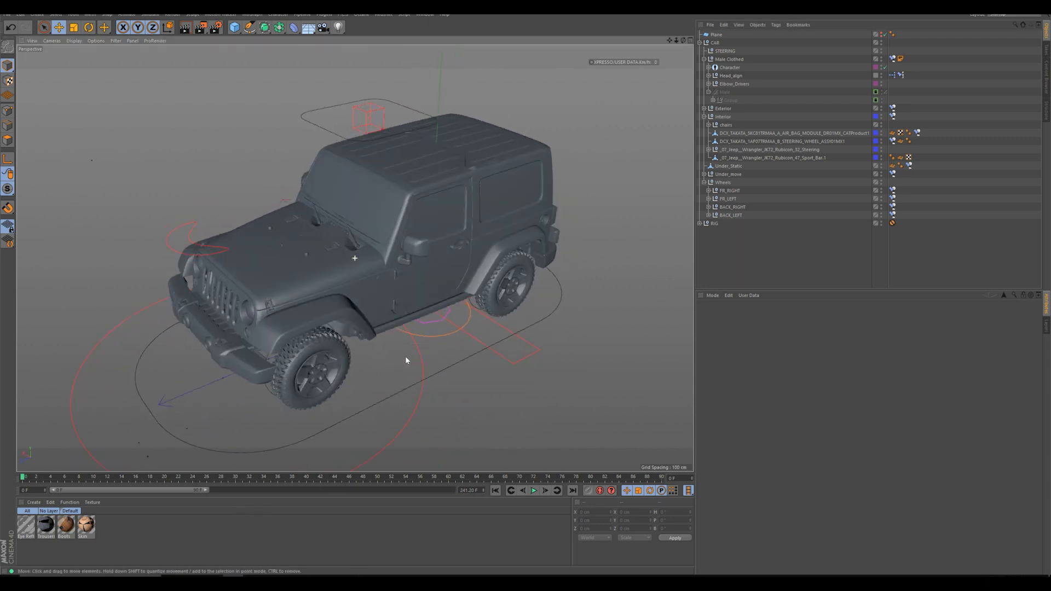
# Step: Switch to the browser and play the Xpresso car rig V_2.0 video, skipping ahead in it
pyautogui.click(316, 583)
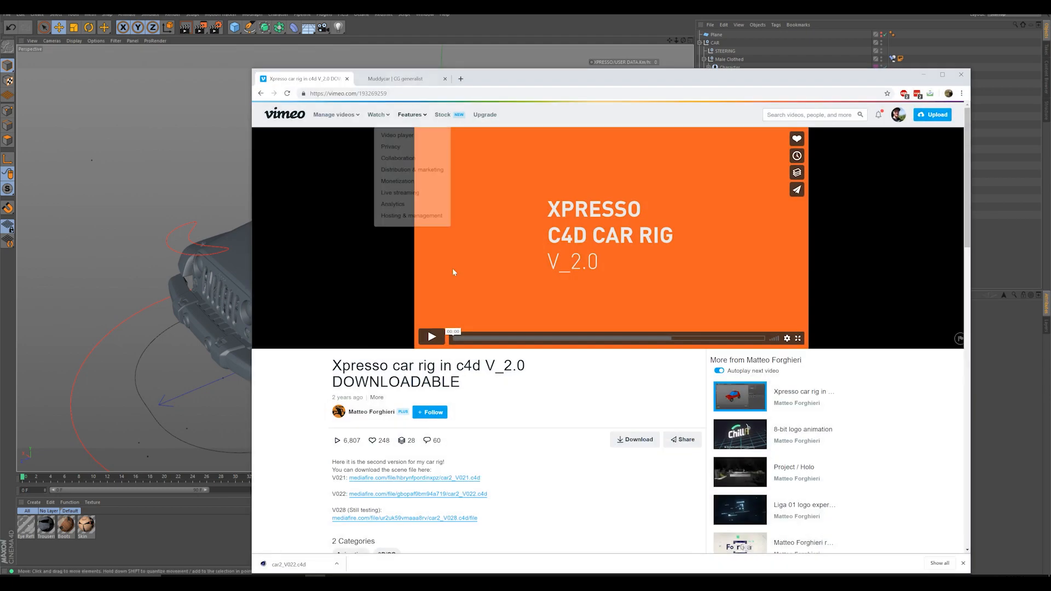
pyautogui.click(432, 336)
pyautogui.click(532, 337)
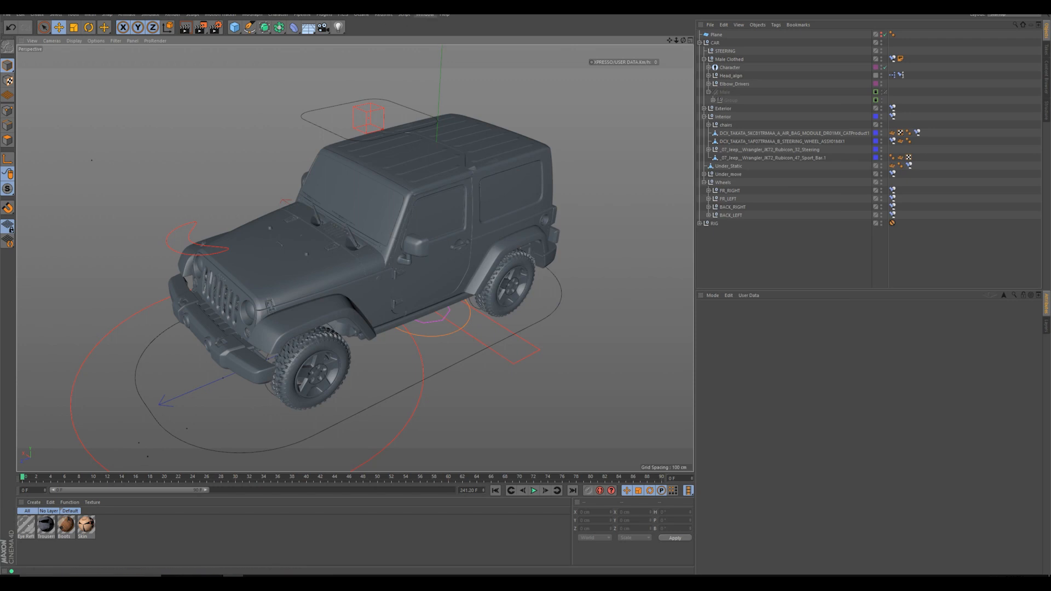
# Step: Switch to the open red car rig scene in Cinema 4D and select the rig's Center spline
pyautogui.click(426, 15)
pyautogui.click(440, 208)
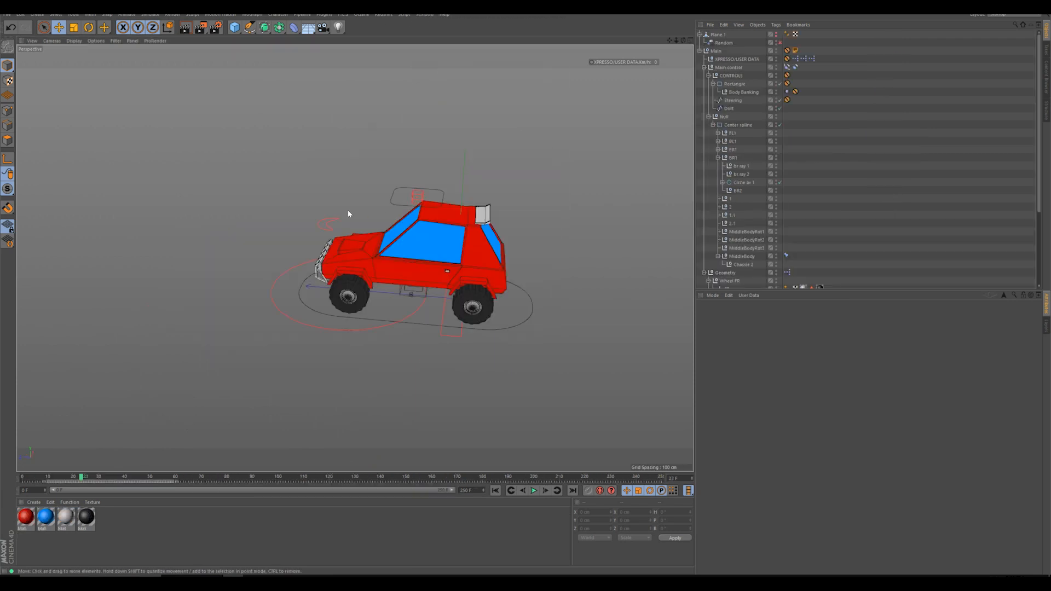
pyautogui.keyDown('alt'); pyautogui.moveTo(523, 222); pyautogui.dragTo(558, 237); pyautogui.keyUp('alt')
pyautogui.keyDown('alt'); pyautogui.moveTo(449, 263); pyautogui.dragTo(535, 244, button='middle'); pyautogui.keyUp('alt')
pyautogui.scroll(-3, 535, 244)
pyautogui.keyDown('alt'); pyautogui.moveTo(462, 296); pyautogui.dragTo(438, 292); pyautogui.keyUp('alt')
pyautogui.click(513, 283)
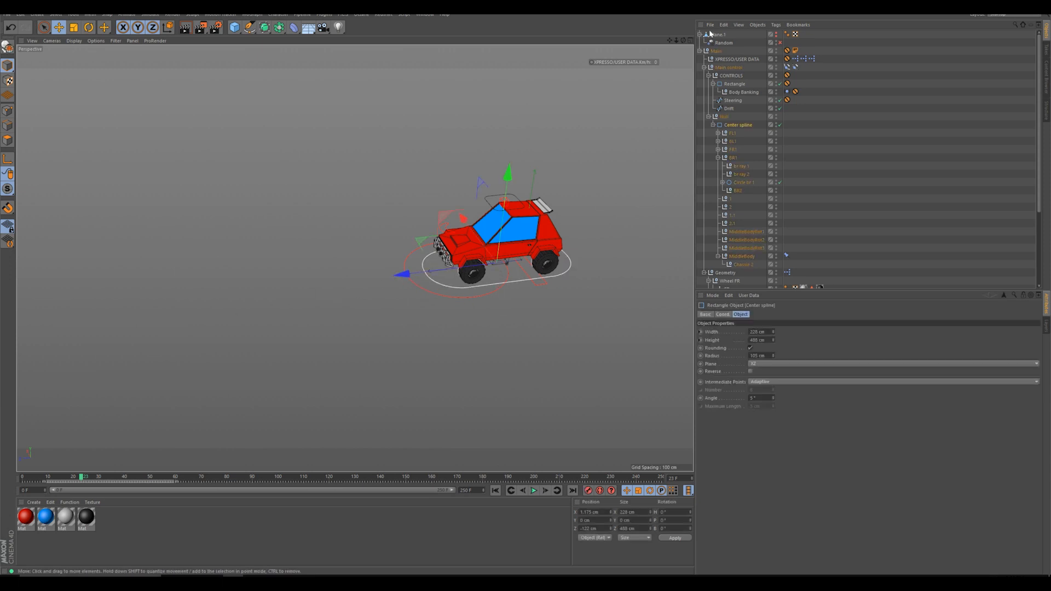
# Step: Move the car's Main control null forward along Z, and show the Plane.1 terrain with its Random deformer enabled
pyautogui.click(729, 67)
pyautogui.moveTo(433, 276); pyautogui.dragTo(471, 290)
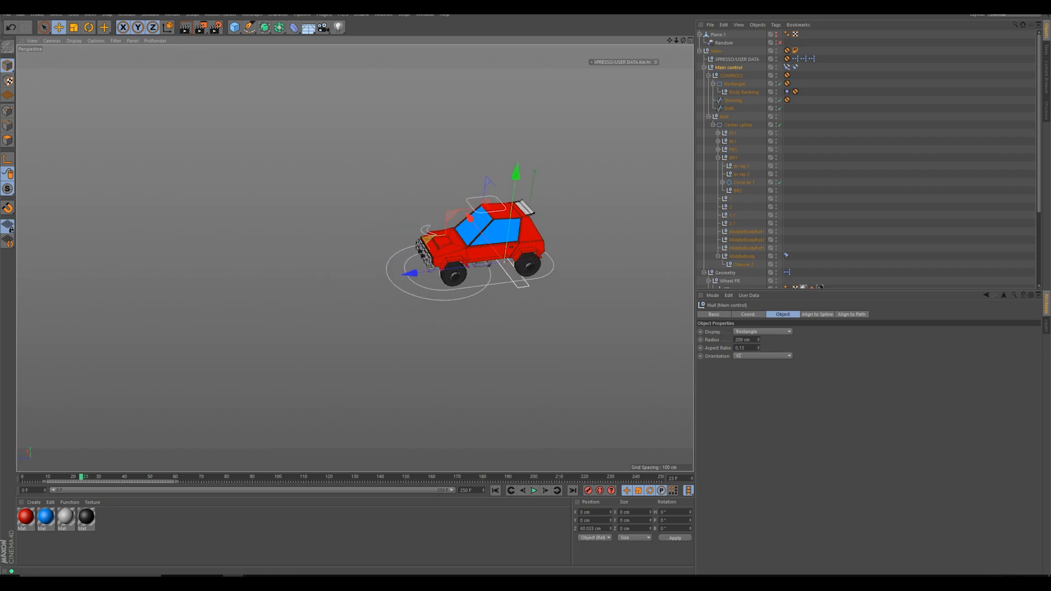
pyautogui.click(779, 35)
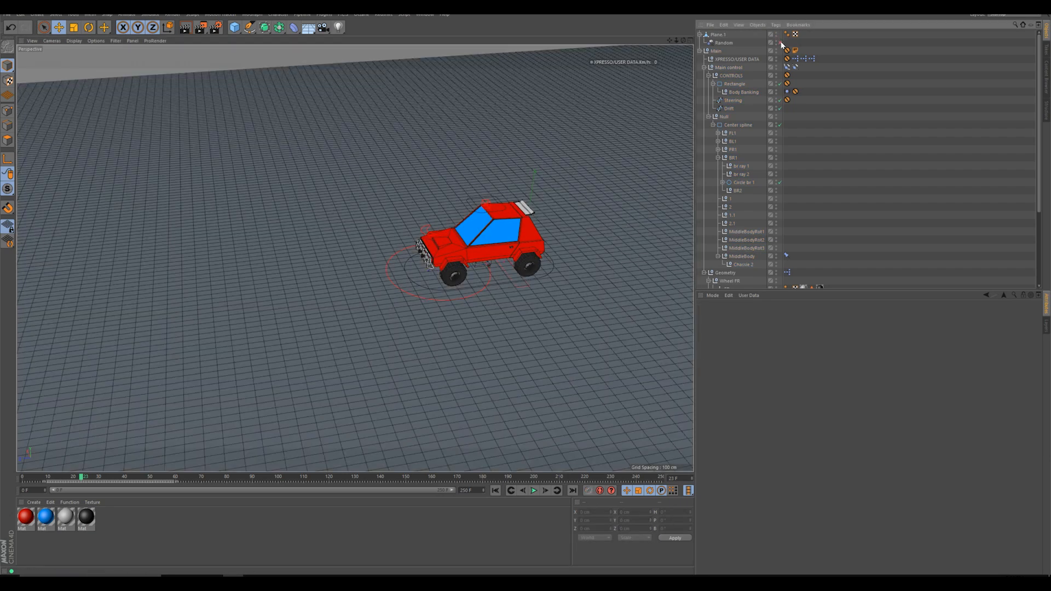
pyautogui.keyDown('alt'); pyautogui.moveTo(405, 226); pyautogui.dragTo(351, 204, button='right'); pyautogui.keyUp('alt')
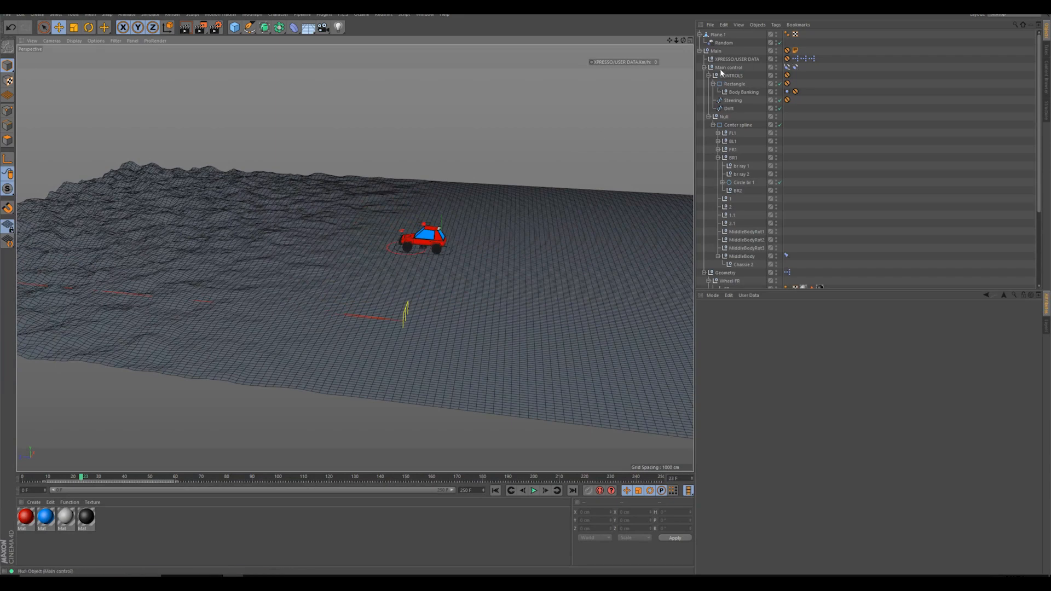
# Step: Drive the Main control null along Z over the bumpy terrain to test how the car follows the surface
pyautogui.click(721, 72)
pyautogui.keyDown('alt'); pyautogui.moveTo(652, 103); pyautogui.dragTo(643, 145); pyautogui.keyUp('alt')
pyautogui.click(729, 68)
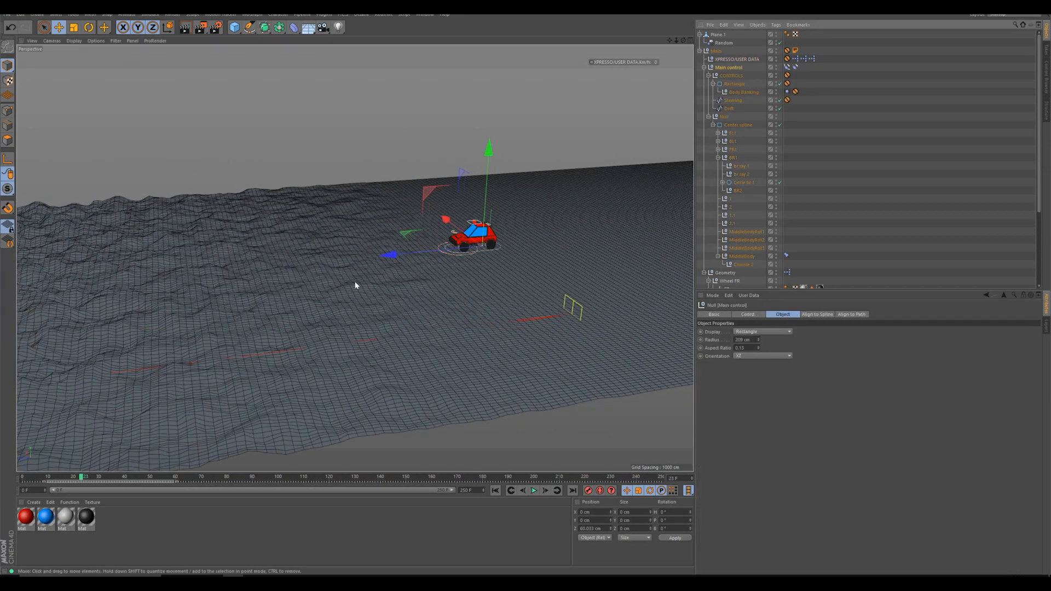
pyautogui.moveTo(390, 255); pyautogui.dragTo(726, 248)
pyautogui.scroll(10, 214, 318)
pyautogui.scroll(5, 417, 260)
pyautogui.scroll(-5, 415, 322)
# Step: Turn on Bounce in the user data of the rig's XPRESSO/USER DATA null
pyautogui.click(716, 69)
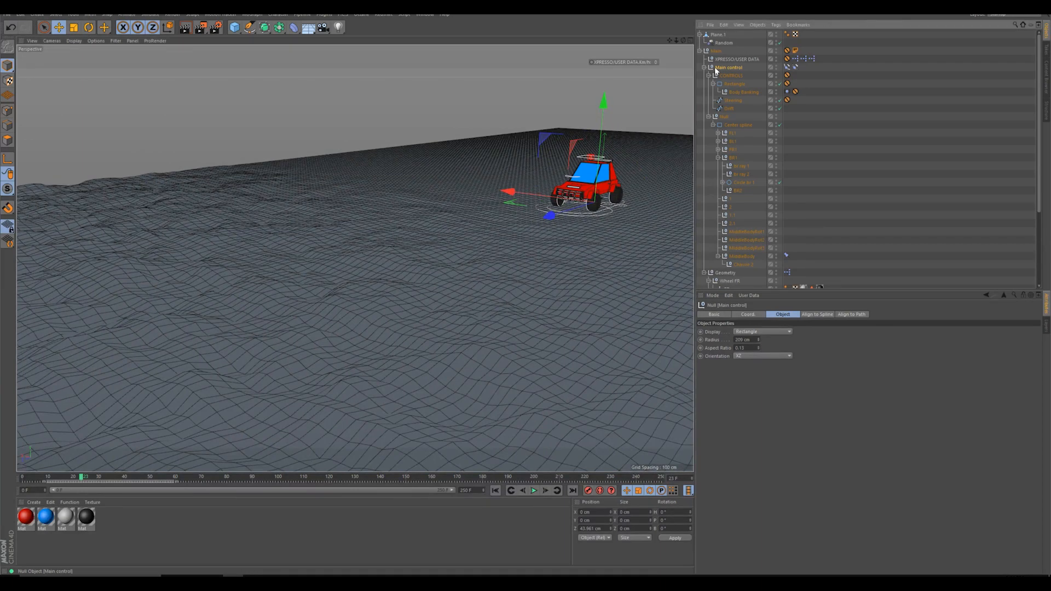
pyautogui.click(734, 59)
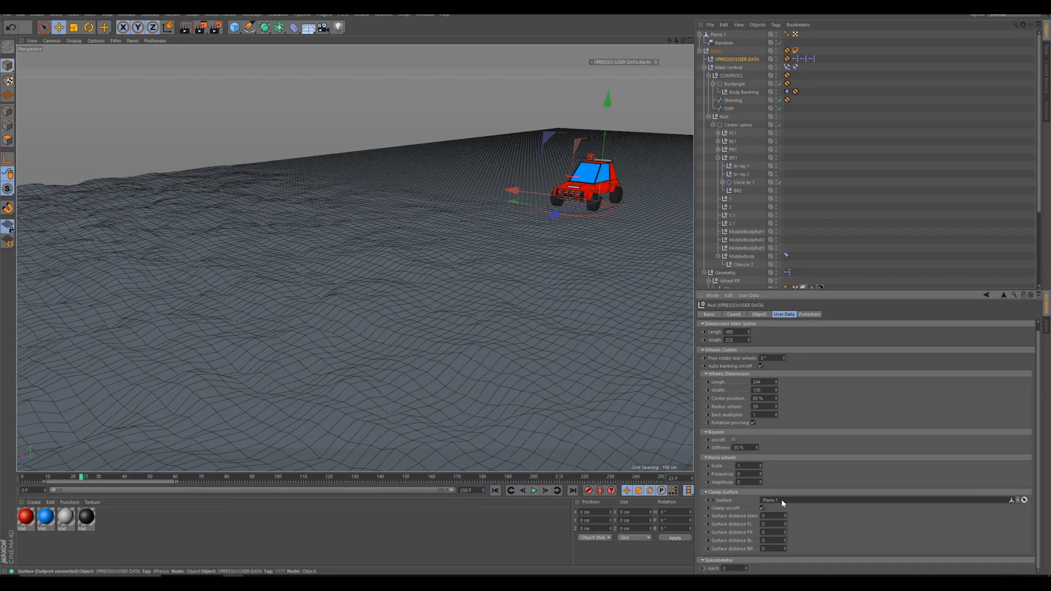
pyautogui.click(734, 439)
# Step: Record position keyframes on the rig's Main null at frame 0 and go to frame 127
pyautogui.click(716, 51)
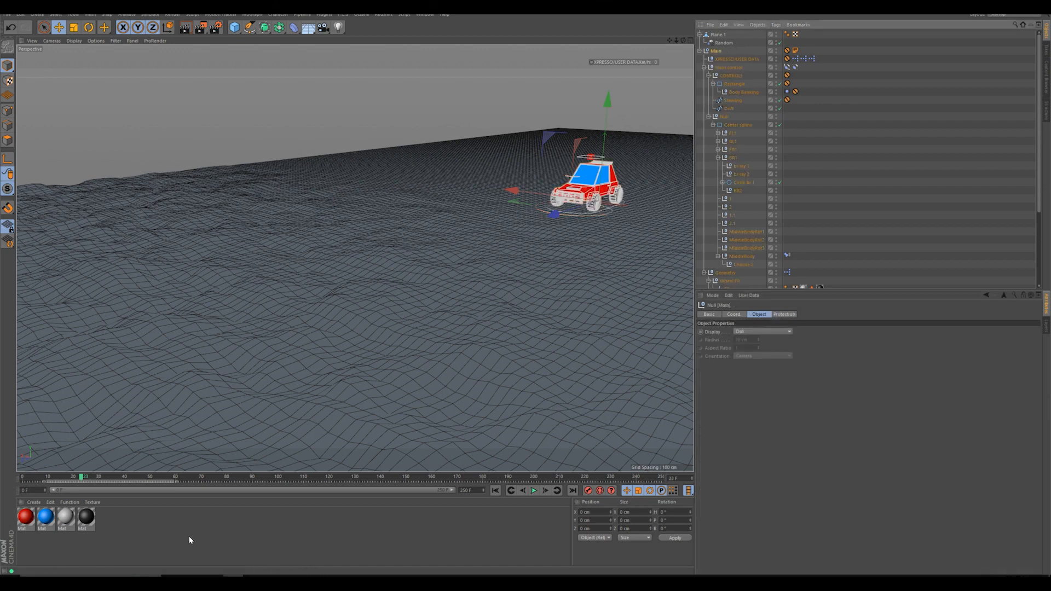
pyautogui.moveTo(39, 478); pyautogui.dragTo(22, 478)
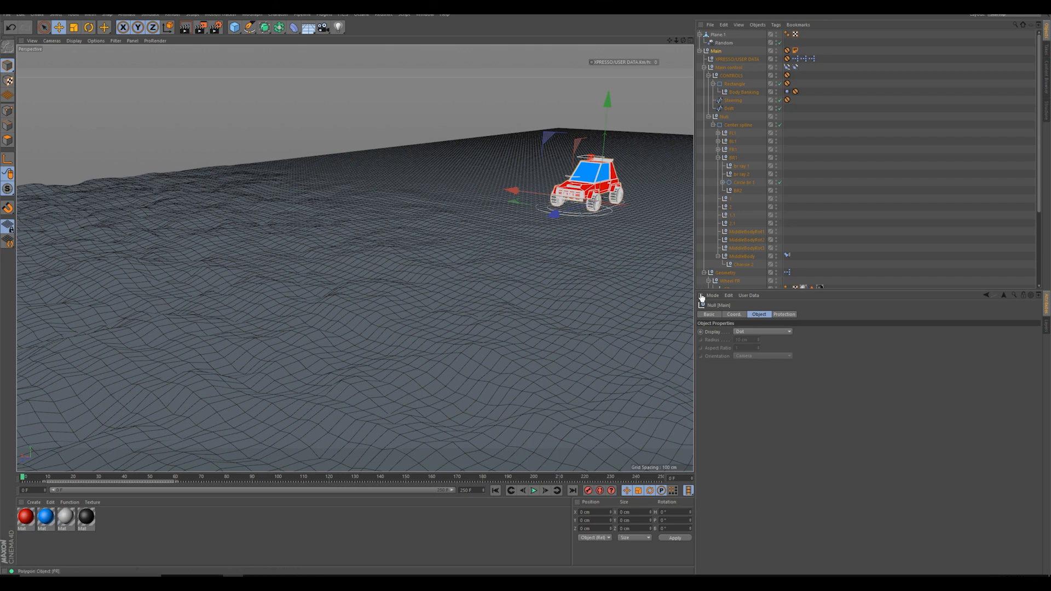
pyautogui.click(733, 314)
pyautogui.click(700, 332)
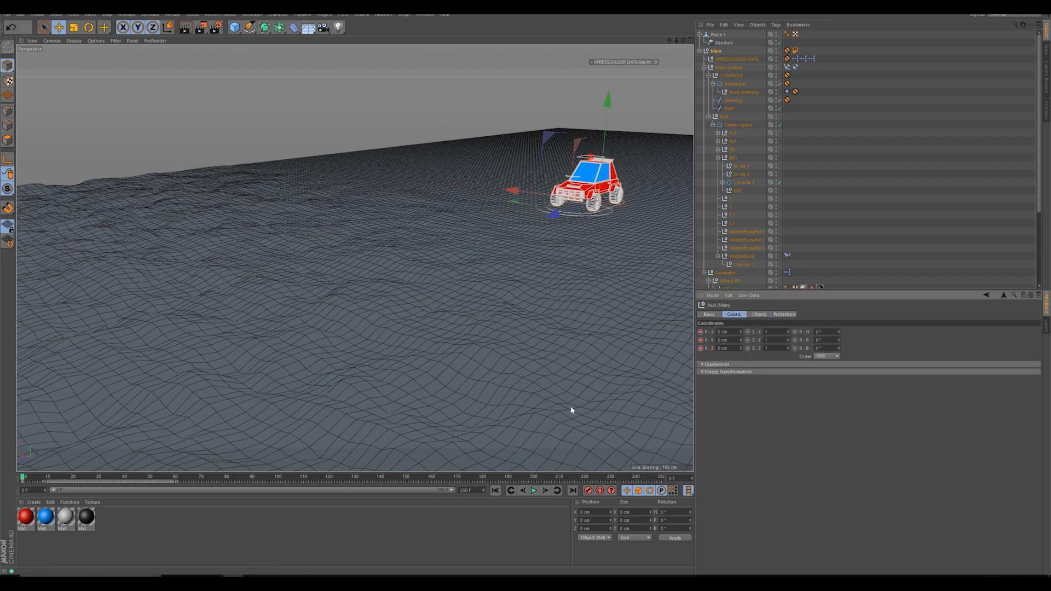
pyautogui.click(347, 477)
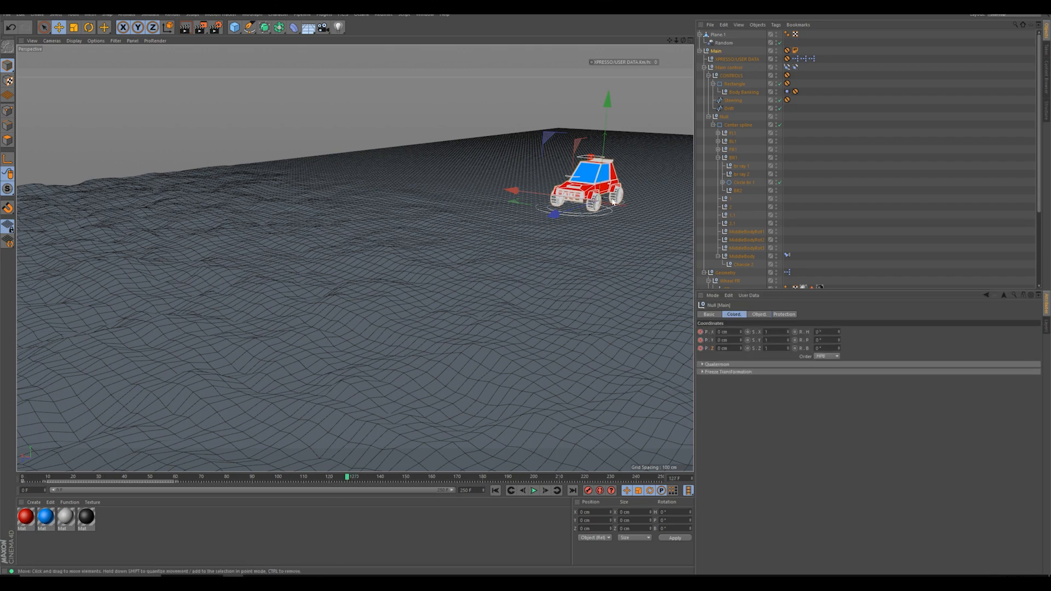
pyautogui.click(538, 221)
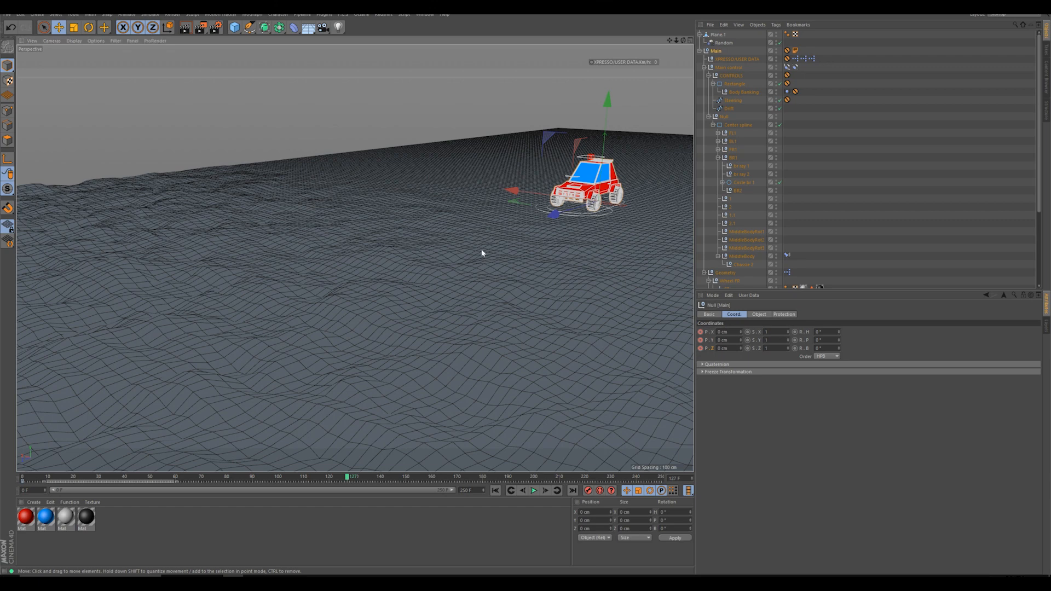
# Step: Animate the Main control null with position keyframes at frame 0 and frame 114, driving it to about 2500 cm along Z
pyautogui.click(723, 67)
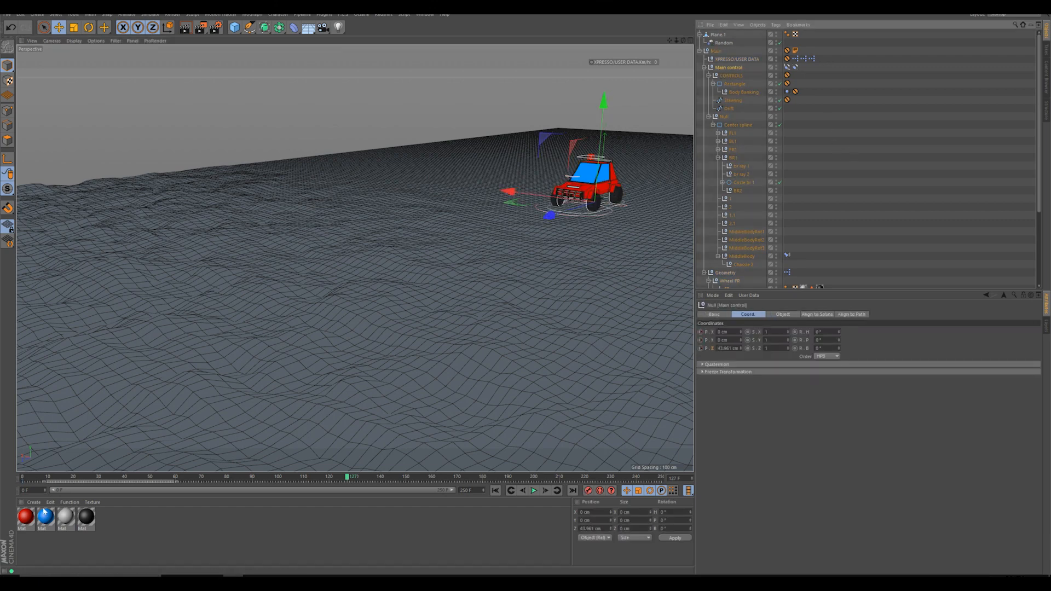
pyautogui.click(30, 482)
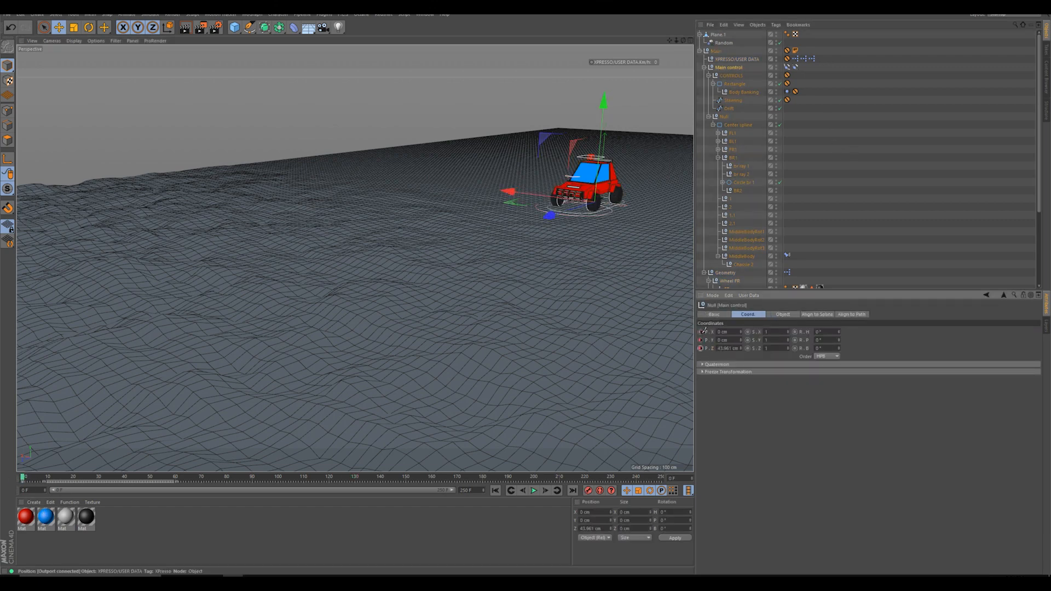
pyautogui.click(222, 477)
pyautogui.moveTo(321, 480); pyautogui.dragTo(314, 480)
pyautogui.moveTo(550, 228); pyautogui.dragTo(168, 351)
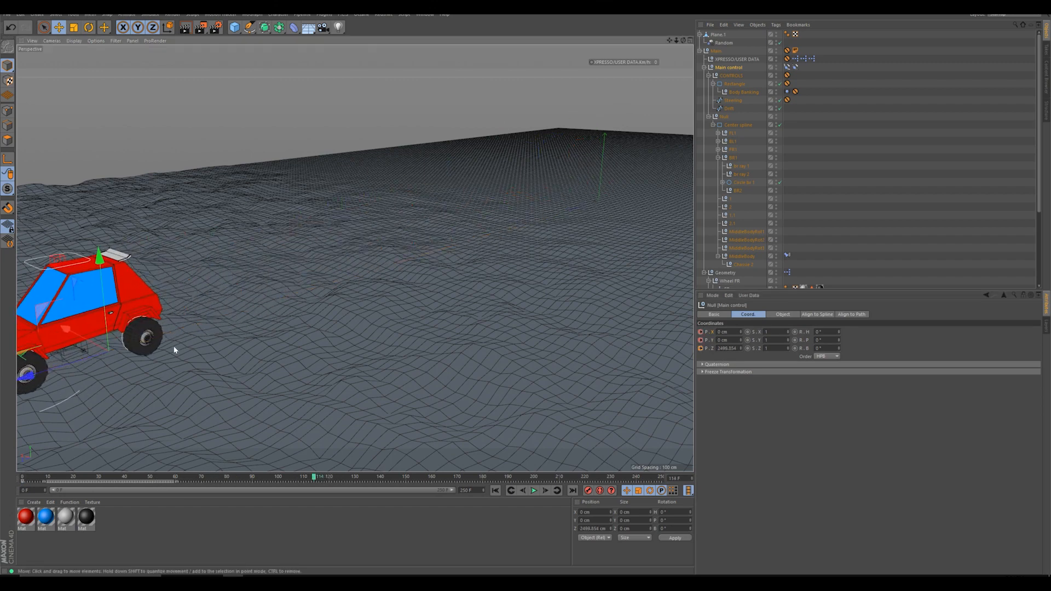
pyautogui.keyDown('ctrl'); pyautogui.moveTo(701, 332); pyautogui.dragTo(699, 355); pyautogui.keyUp('ctrl')
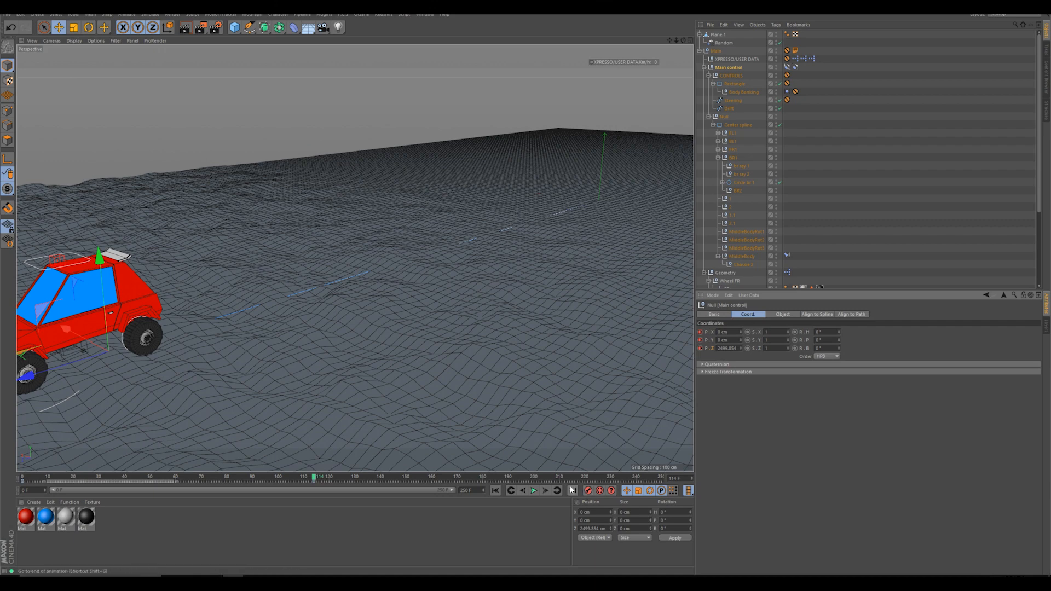
# Step: Play the car animation from the start with the XPRESSO/USER DATA null selected, and stop playback
pyautogui.click(496, 491)
pyautogui.click(534, 492)
pyautogui.click(906, 212)
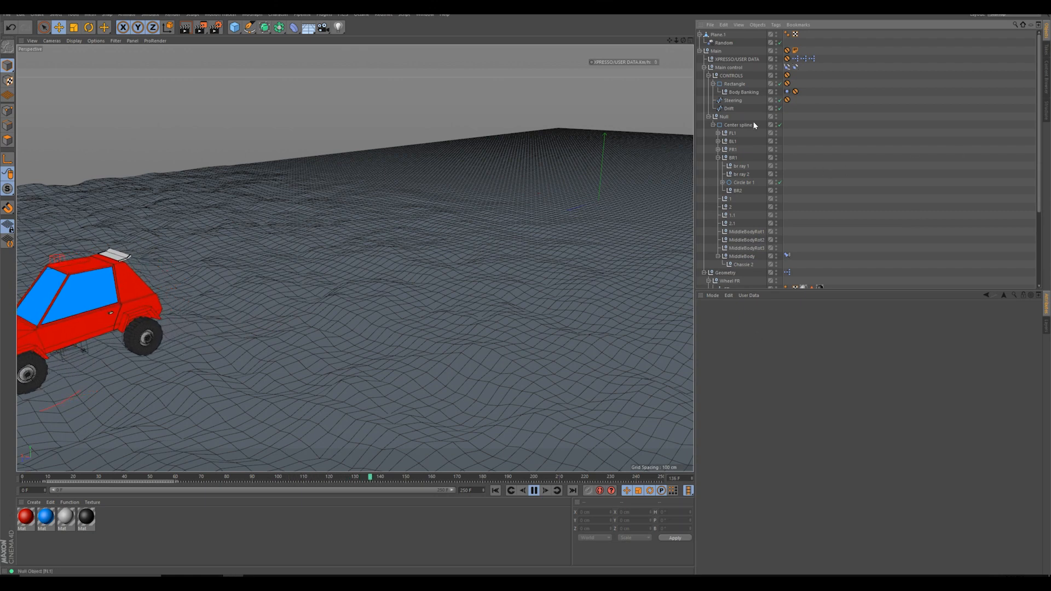
pyautogui.click(737, 59)
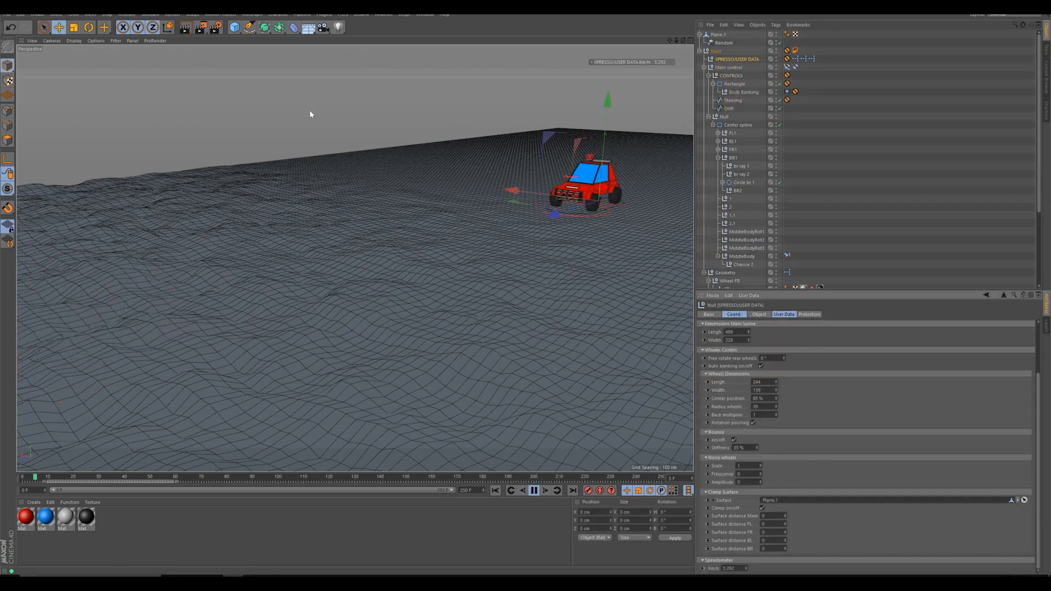
pyautogui.click(534, 492)
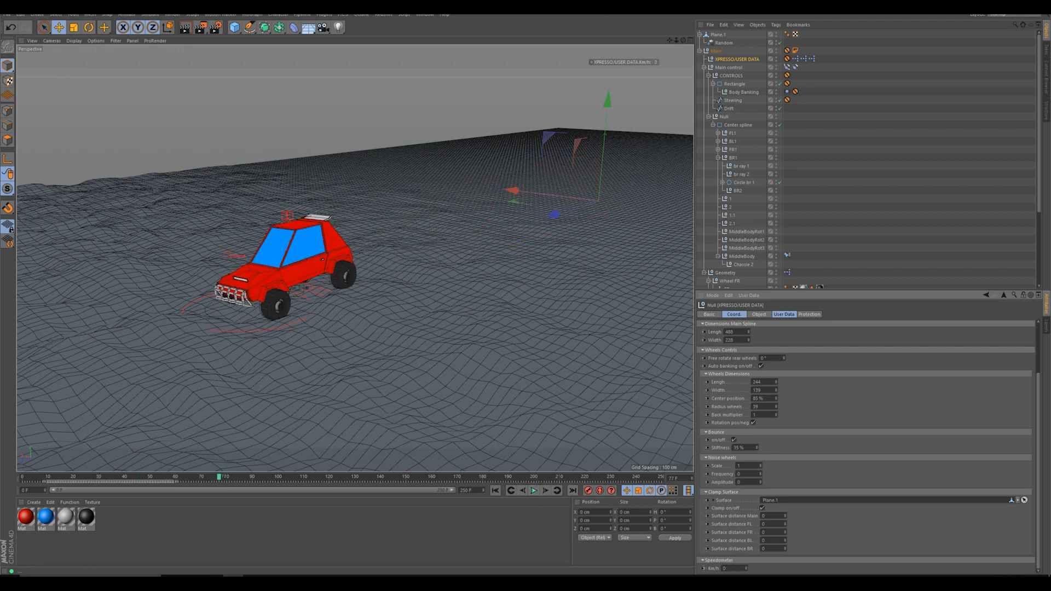
# Step: Switch to the jeep_Wrangler_Rig_Patreon_v001.c4d scene and view the rigged Jeep from the side
pyautogui.click(422, 14)
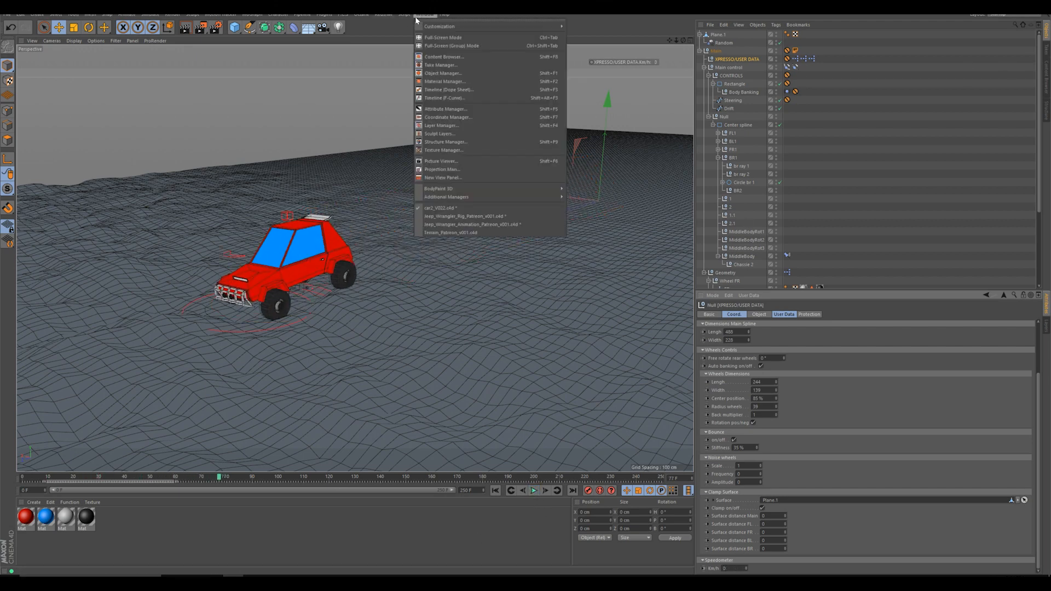
pyautogui.click(478, 216)
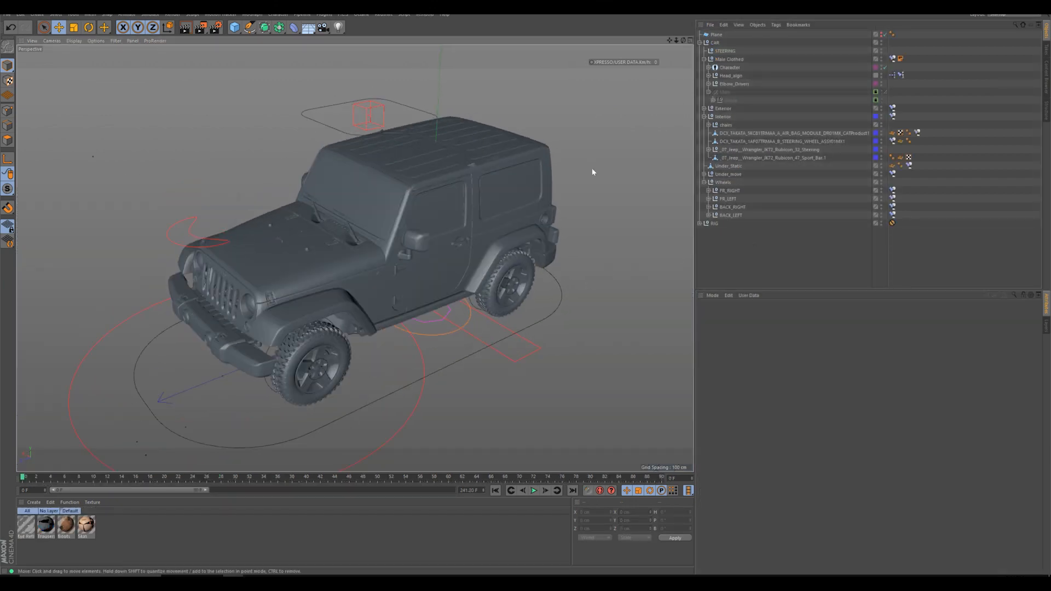
pyautogui.keyDown('alt'); pyautogui.moveTo(389, 255); pyautogui.dragTo(394, 319); pyautogui.keyUp('alt')
pyautogui.click(315, 307)
pyautogui.click(788, 247)
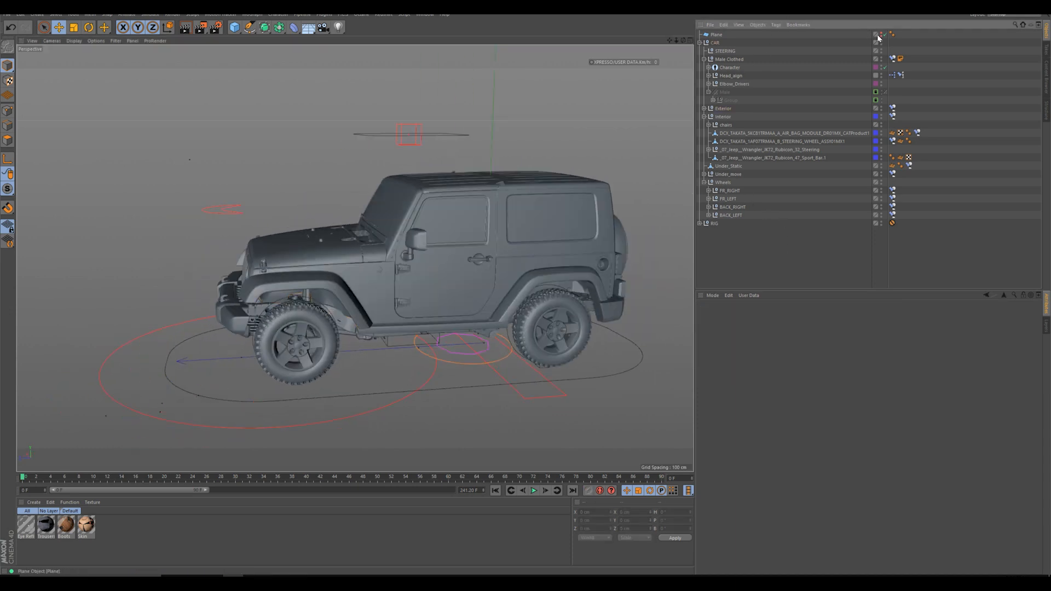
# Step: Show the flat Plane ground under the Jeep and select it to view its full extent
pyautogui.click(881, 35)
pyautogui.click(717, 35)
pyautogui.scroll(-5, 406, 215)
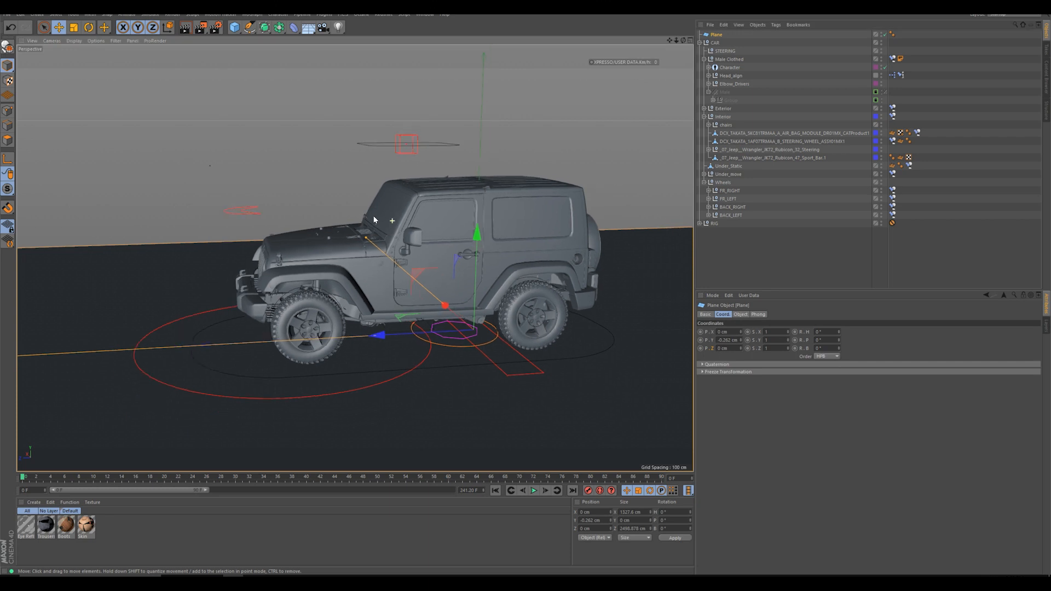
pyautogui.keyDown('alt'); pyautogui.moveTo(360, 220); pyautogui.dragTo(102, 90); pyautogui.keyUp('alt')
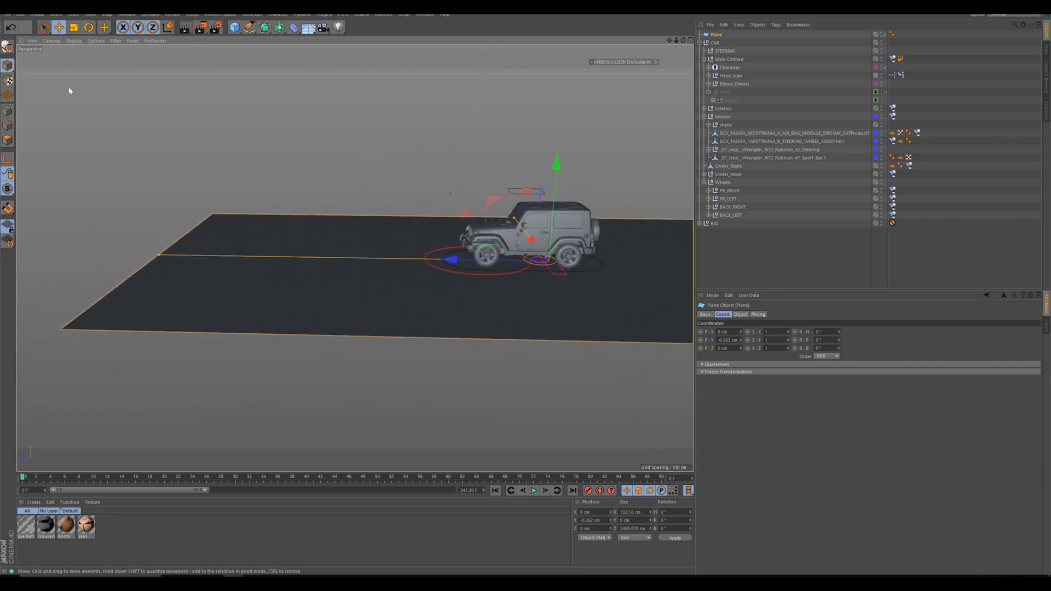
# Step: Copy the Plane.1 terrain with its Random deformer from car2_V022.c4d into the Jeep rig scene
pyautogui.click(422, 16)
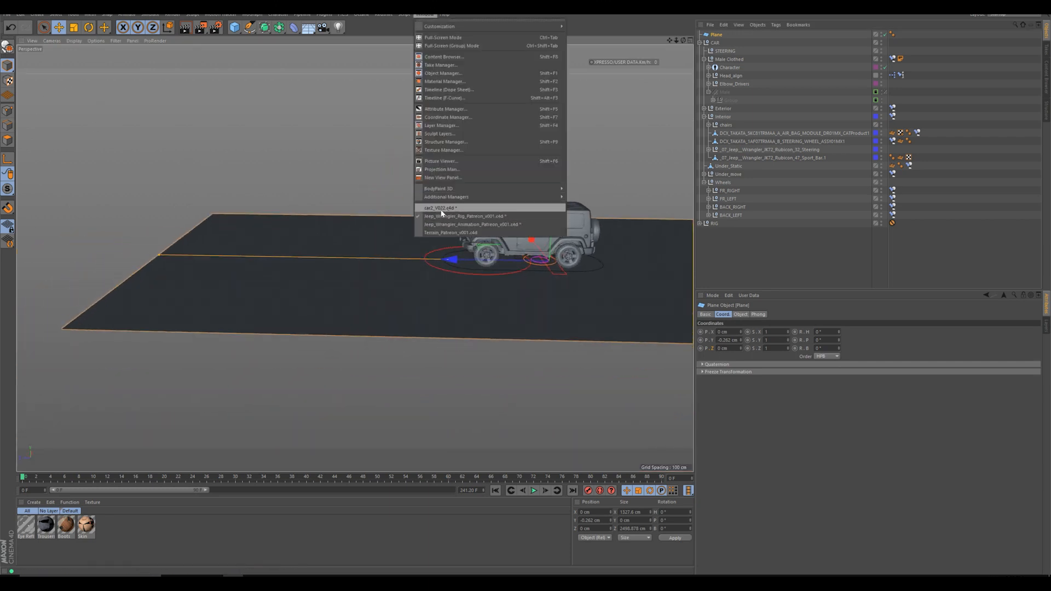
pyautogui.click(446, 215)
pyautogui.middleClick(713, 35)
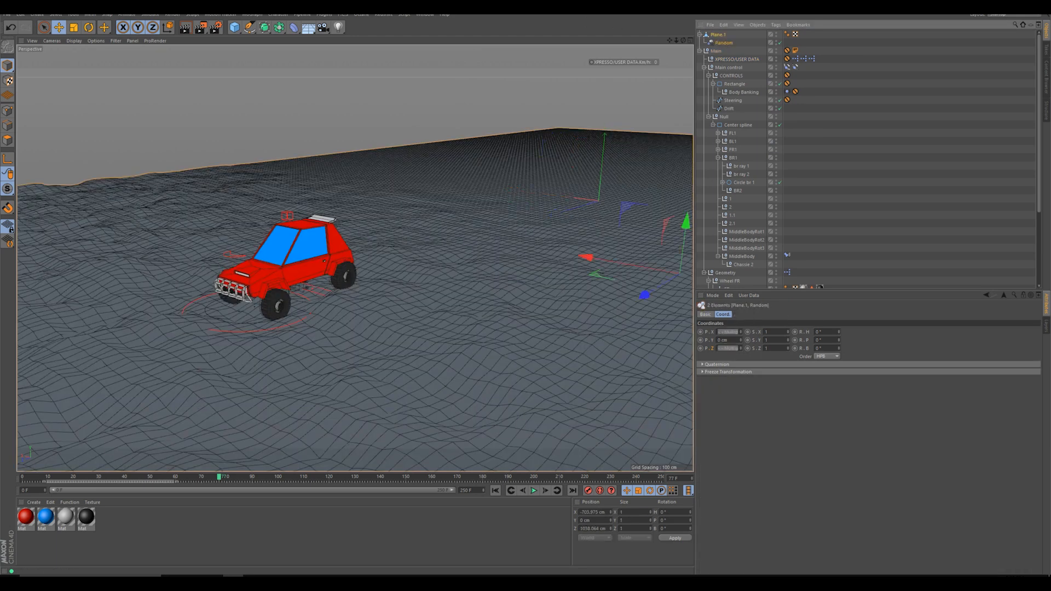
pyautogui.click(424, 15)
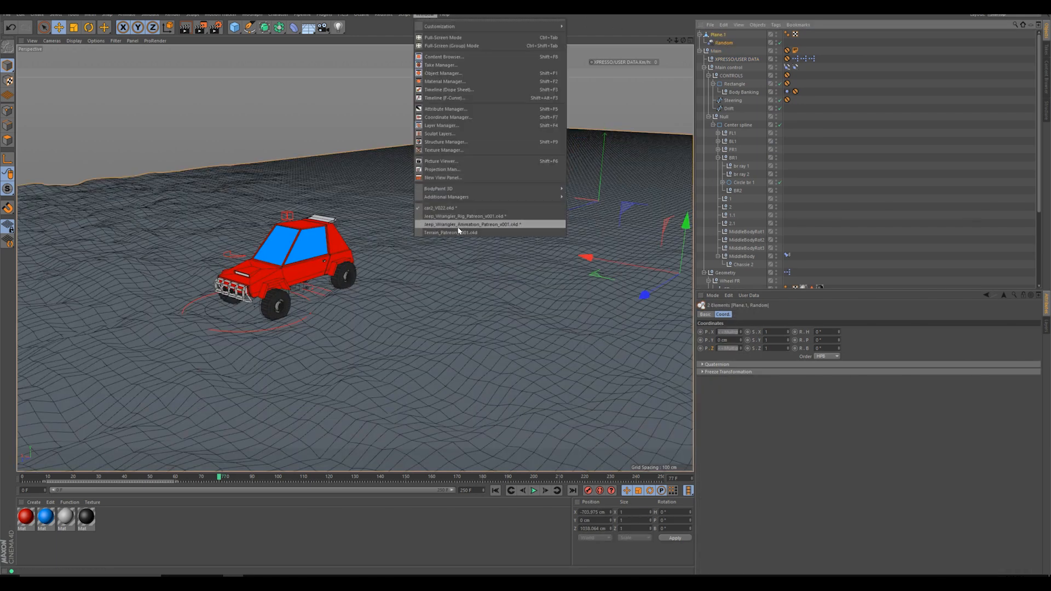
pyautogui.click(462, 216)
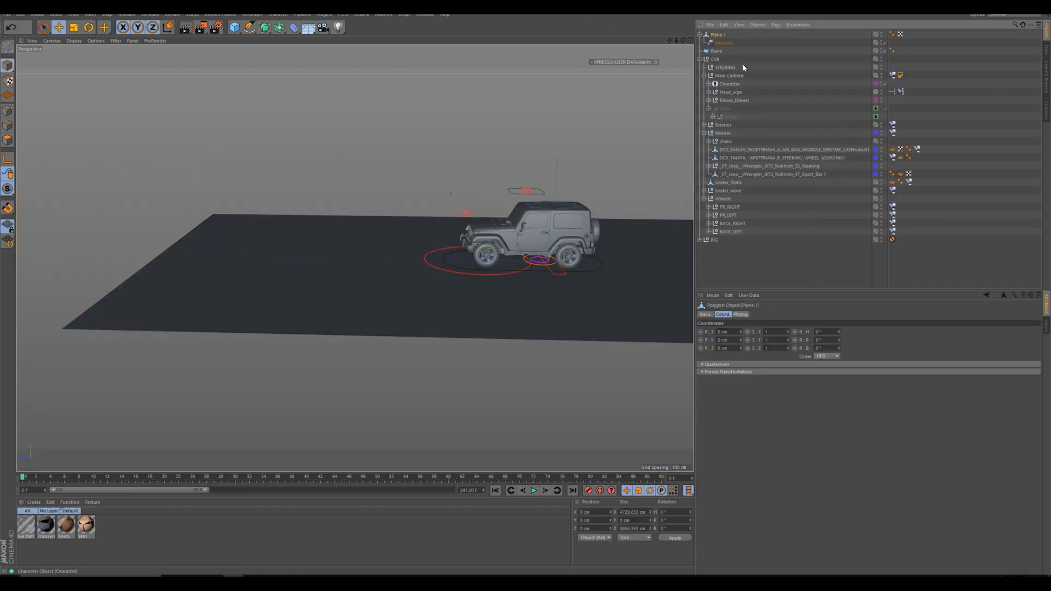
pyautogui.middleClick(714, 58)
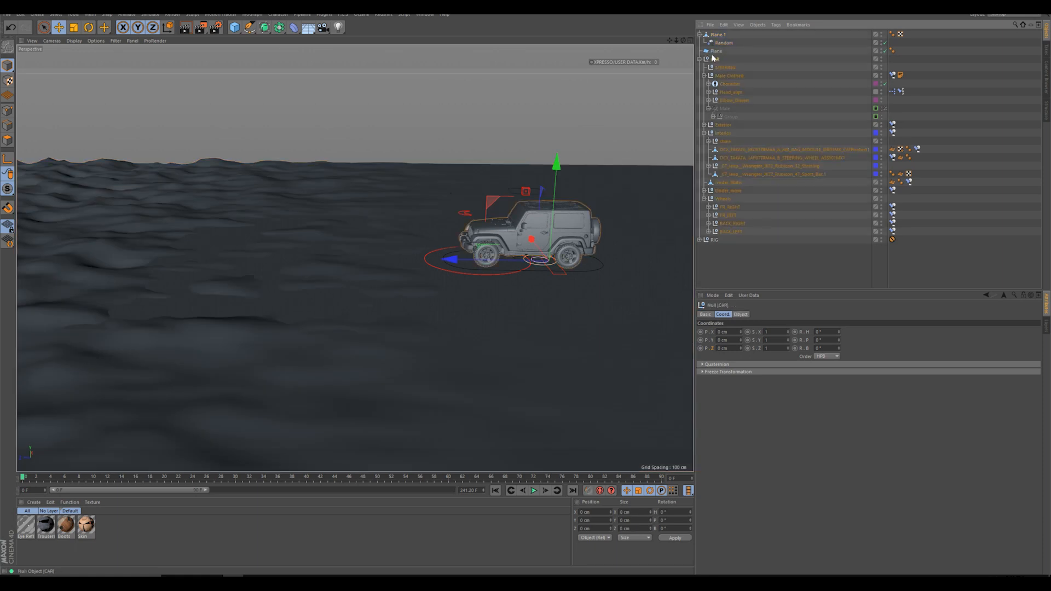
pyautogui.press('Delete')
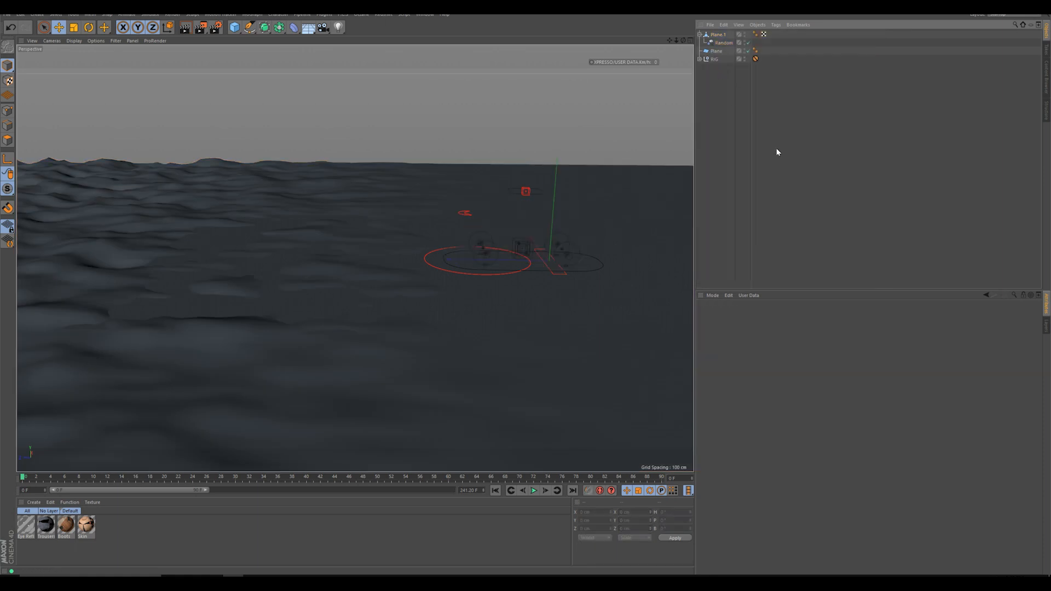
pyautogui.hotkey('ctrl', 'v')
# Step: Delete the flat Plane object from the Jeep rig scene
pyautogui.click(718, 51)
pyautogui.press('Delete')
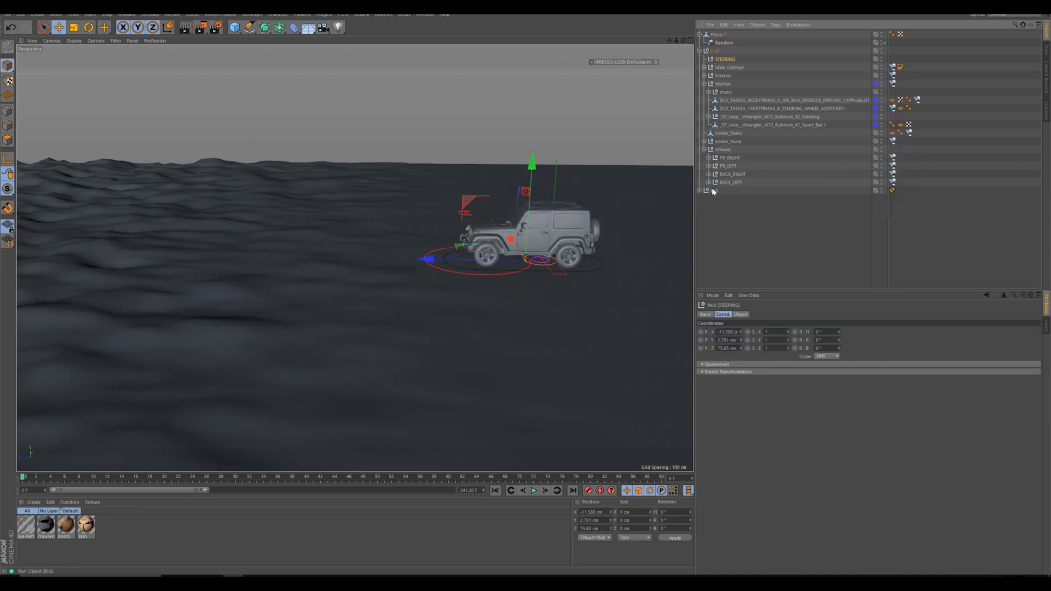
# Step: Expand the RIG null to examine its user data and Main control, and inspect a constraint tag in the CAR hierarchy
pyautogui.click(714, 191)
pyautogui.click(701, 190)
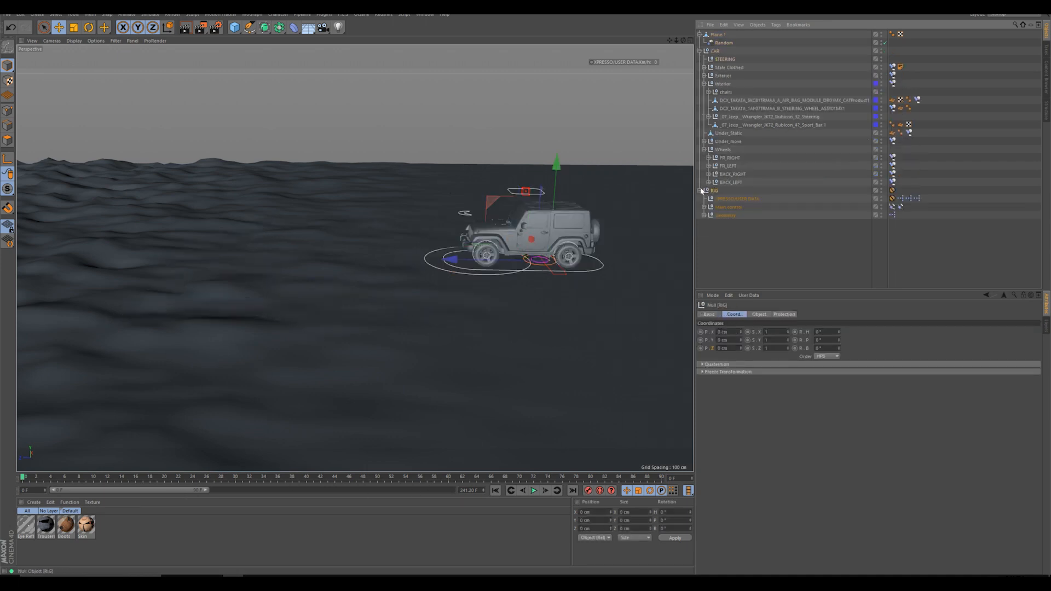
pyautogui.click(730, 208)
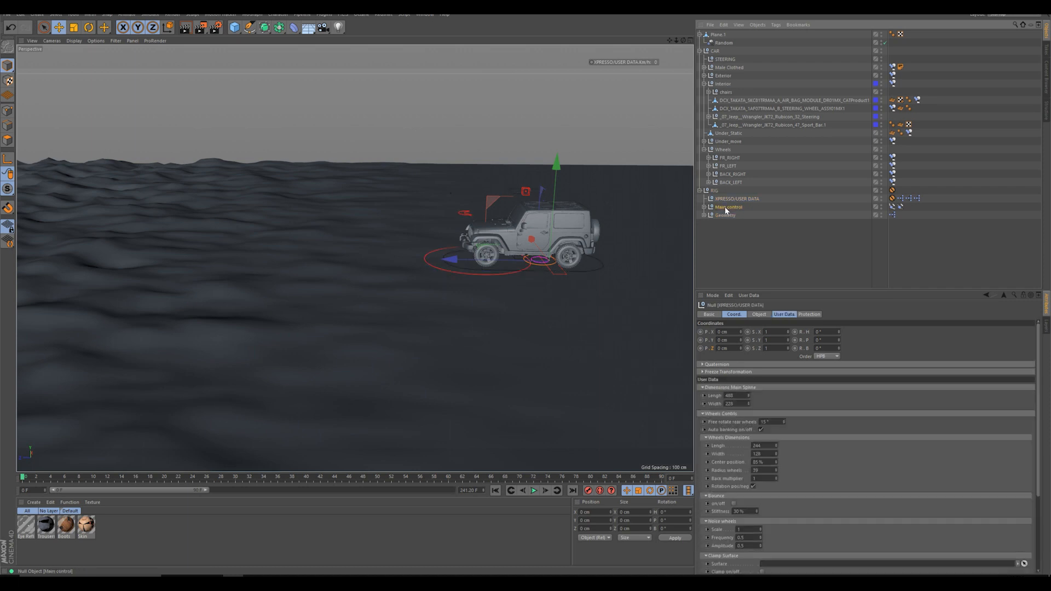
pyautogui.click(737, 225)
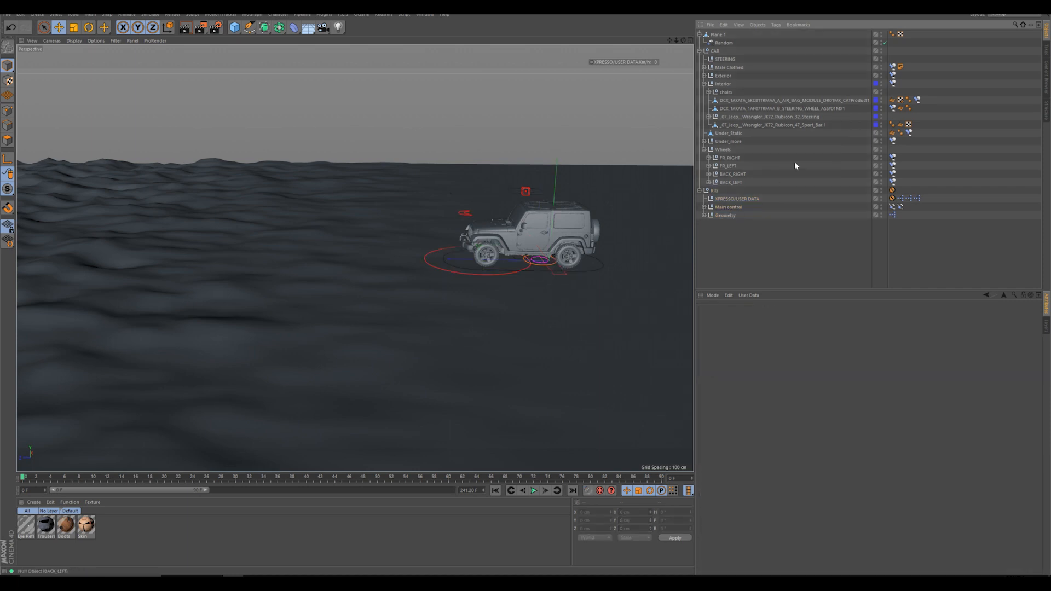
pyautogui.click(892, 67)
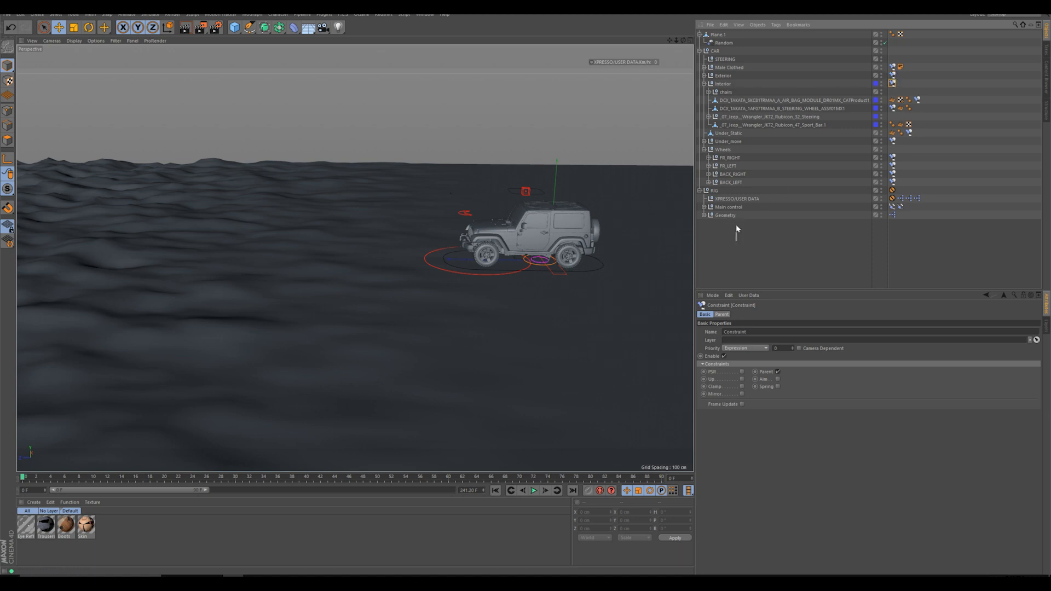
# Step: Hide the CAR hierarchy in the viewport and show the PROXY object inside the rig's Geometry null
pyautogui.click(716, 50)
pyautogui.click(700, 50)
pyautogui.click(771, 50)
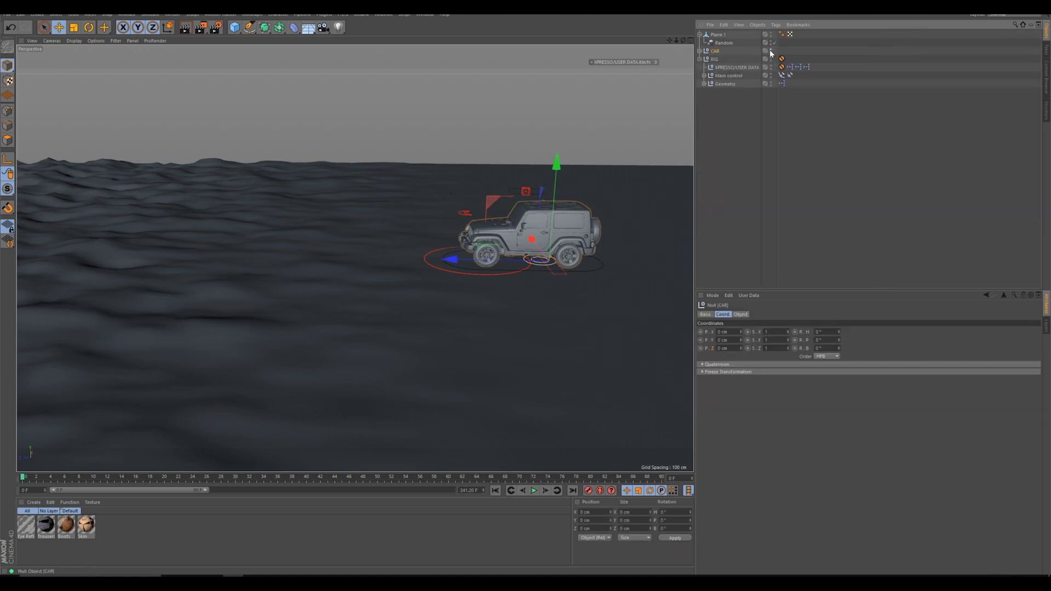
pyautogui.click(771, 50)
pyautogui.click(706, 92)
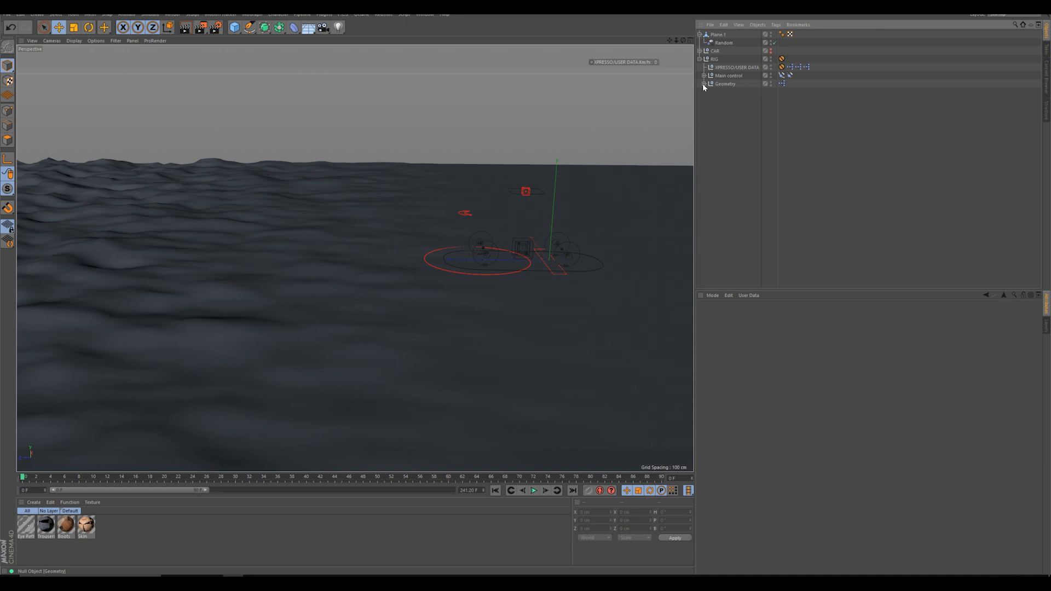
pyautogui.click(703, 84)
pyautogui.click(771, 91)
pyautogui.keyDown('alt'); pyautogui.moveTo(572, 242); pyautogui.dragTo(681, 148); pyautogui.keyUp('alt')
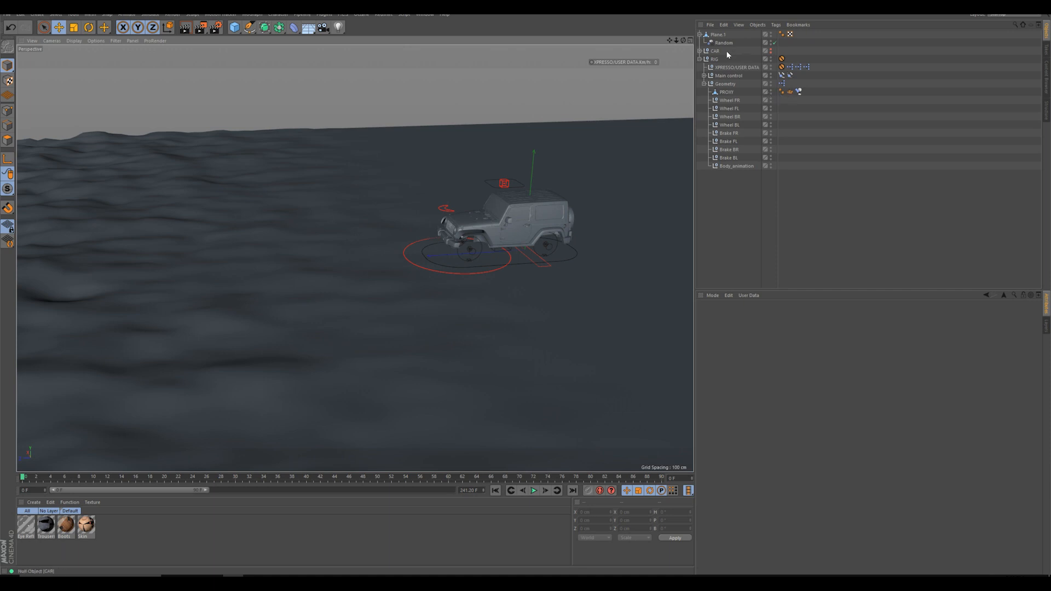
# Step: Inspect the Geometry null and the constraint tag on the Exterior group in the CAR hierarchy
pyautogui.click(722, 84)
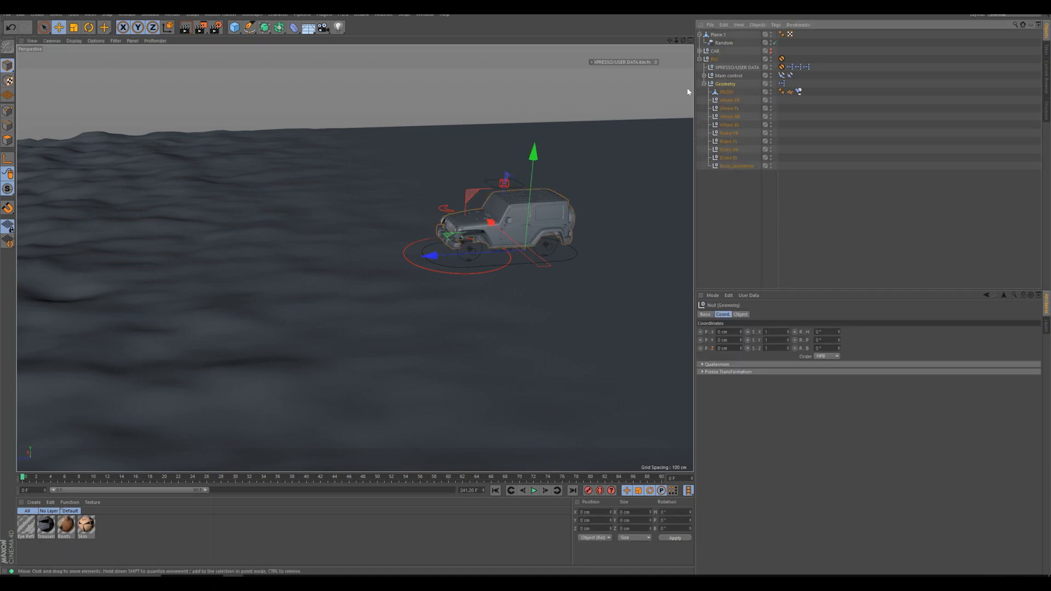
pyautogui.click(700, 51)
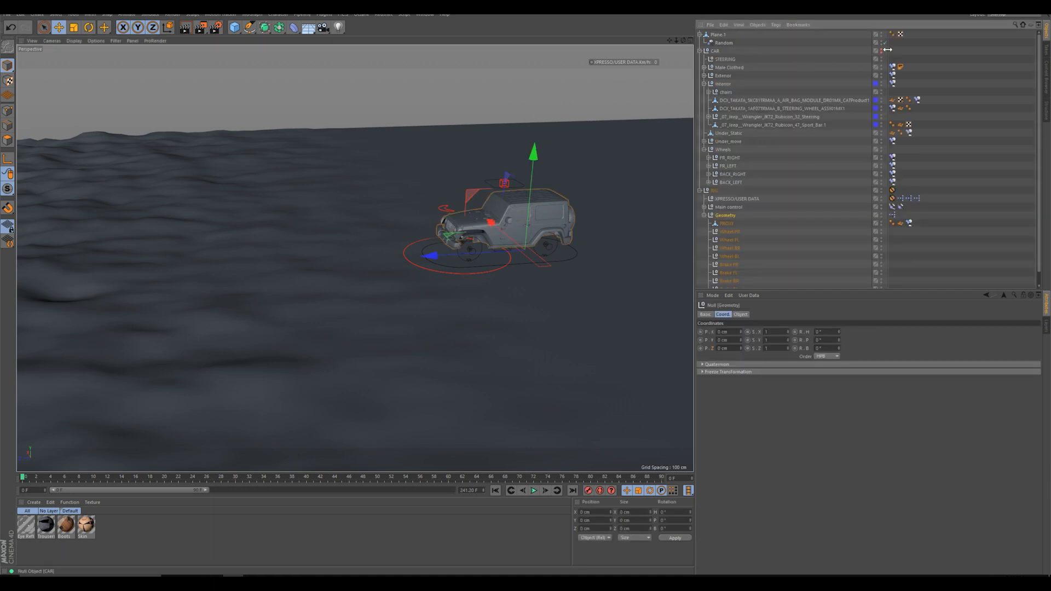
pyautogui.click(892, 76)
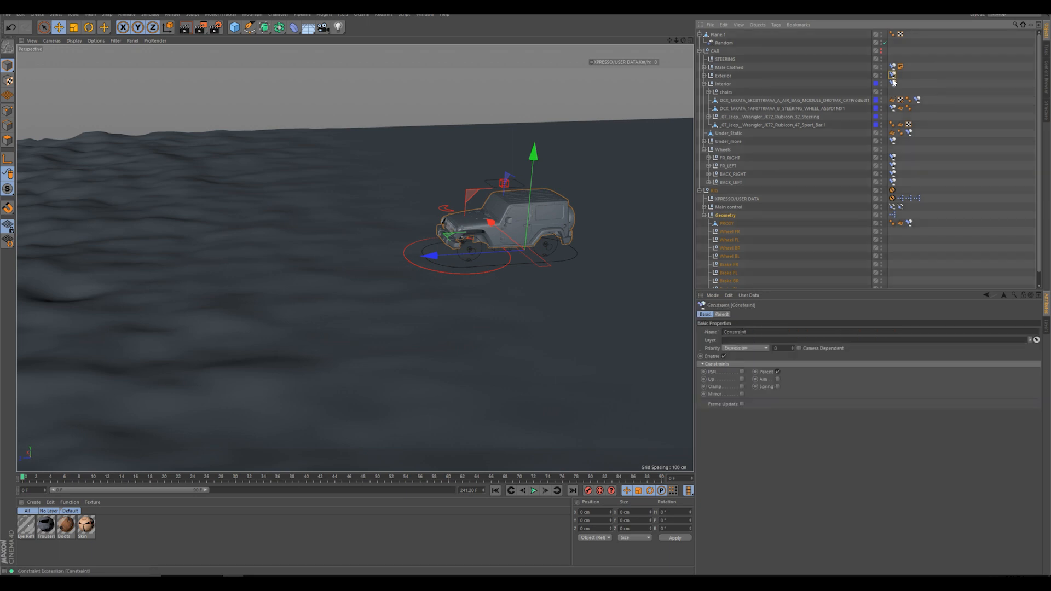
pyautogui.keyDown('alt'); pyautogui.moveTo(533, 228); pyautogui.dragTo(619, 159); pyautogui.keyUp('alt')
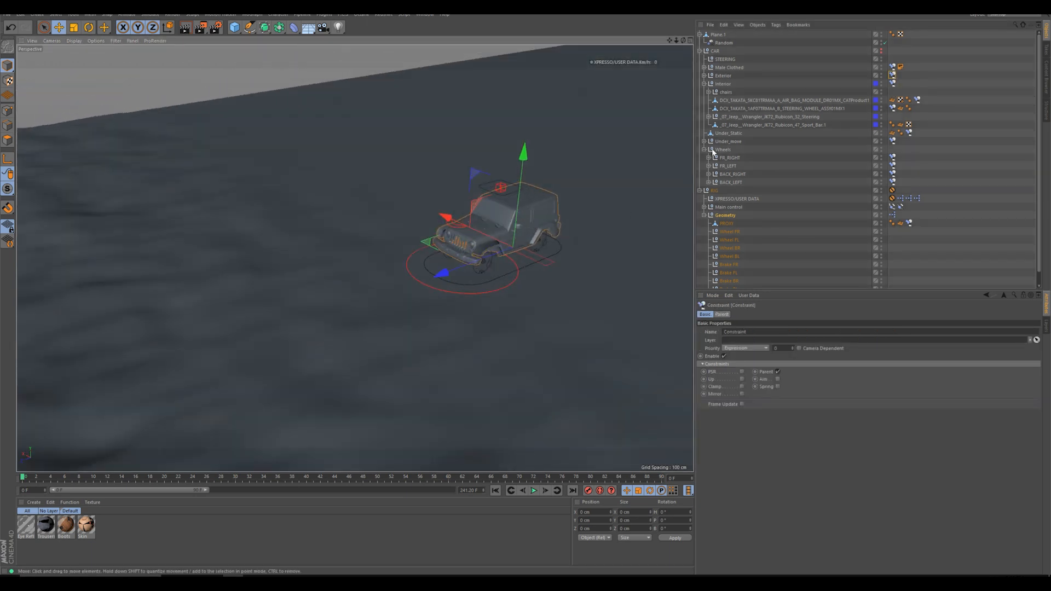
pyautogui.click(700, 51)
pyautogui.click(777, 182)
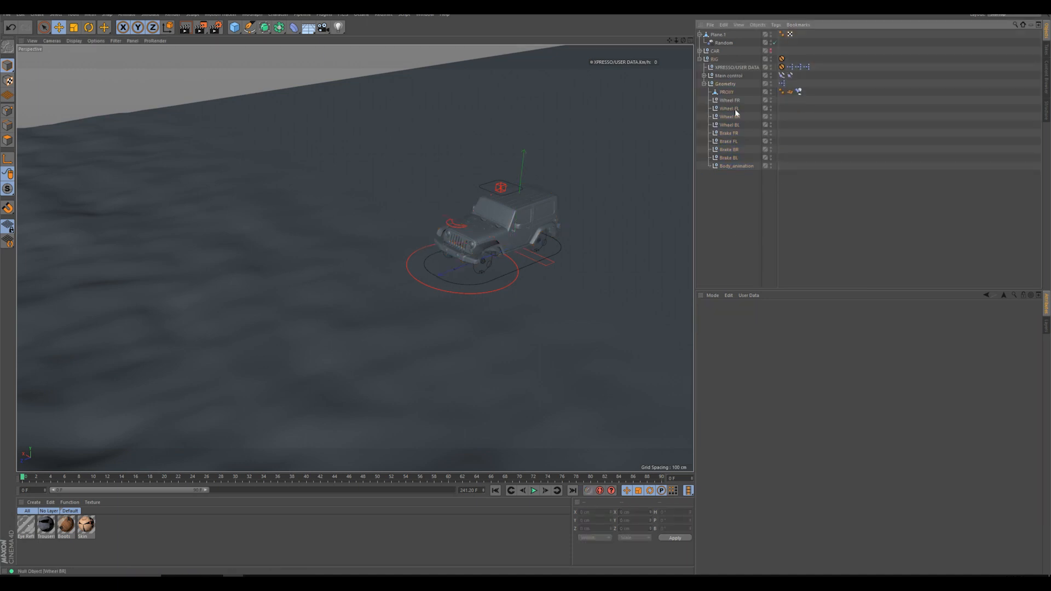
# Step: Hide the PROXY object to leave only the rig controls in the viewport
pyautogui.click(771, 91)
pyautogui.keyDown('alt'); pyautogui.moveTo(495, 235); pyautogui.dragTo(579, 215); pyautogui.keyUp('alt')
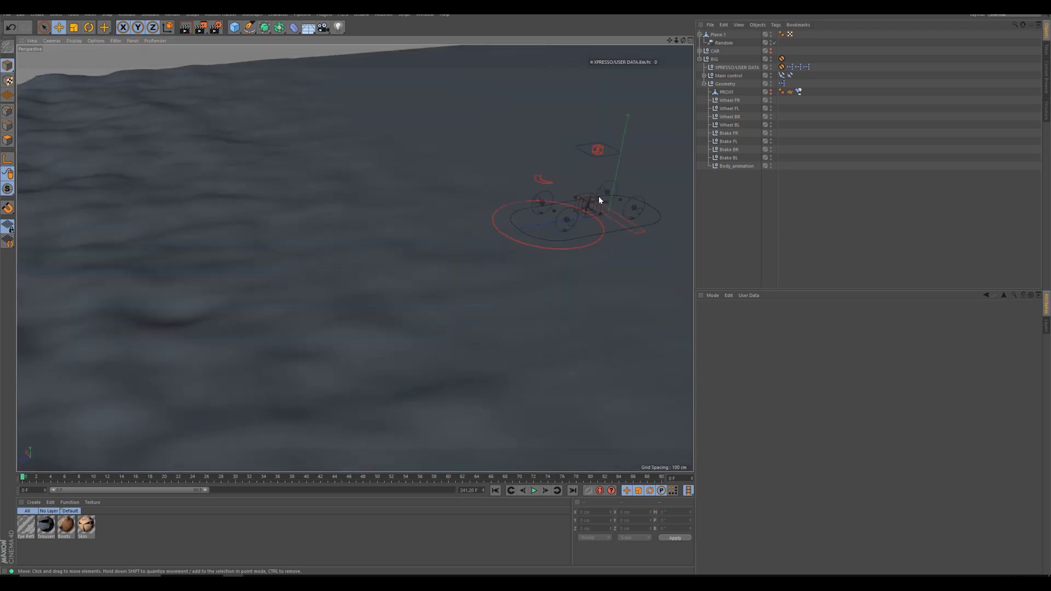
pyautogui.keyDown('alt'); pyautogui.moveTo(521, 229); pyautogui.dragTo(514, 216); pyautogui.keyUp('alt')
# Step: Assign Plane.1 as the Clamp Surface in the XPRESSO/USER DATA null and turn surface clamping on
pyautogui.click(714, 60)
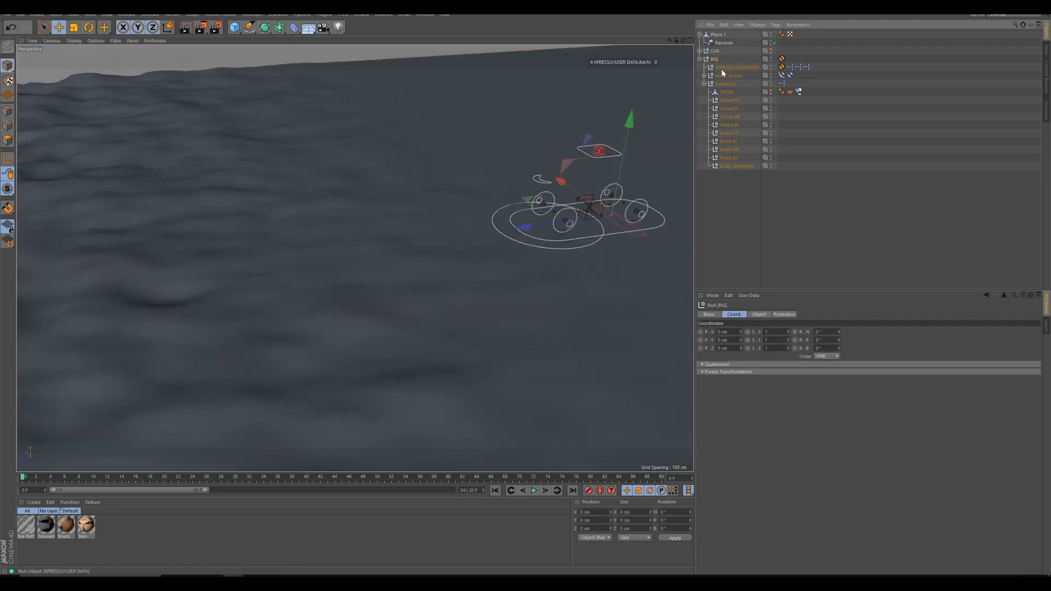
pyautogui.click(725, 68)
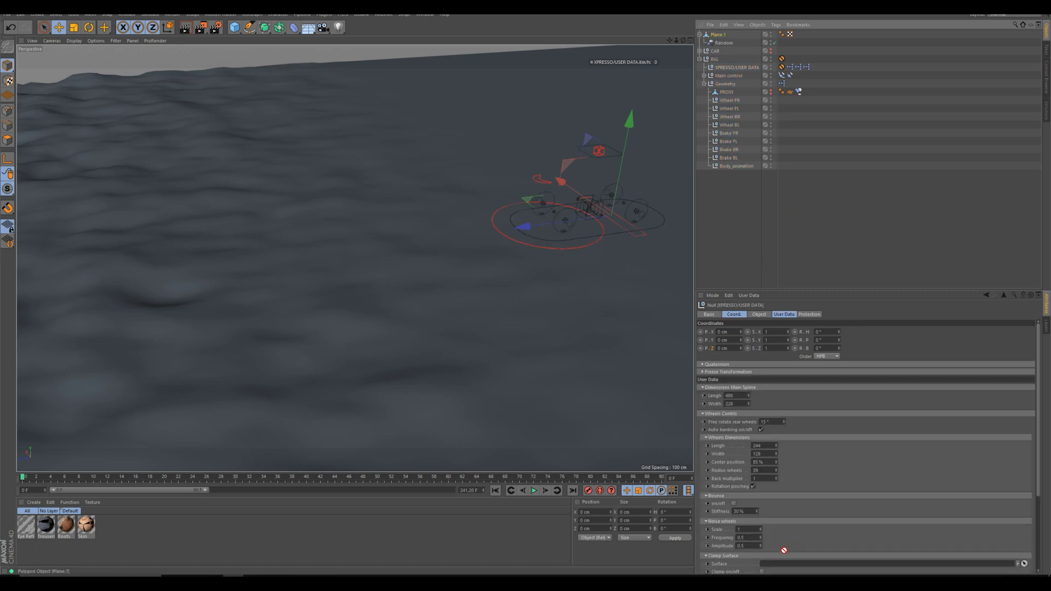
pyautogui.scroll(-3, 773, 559)
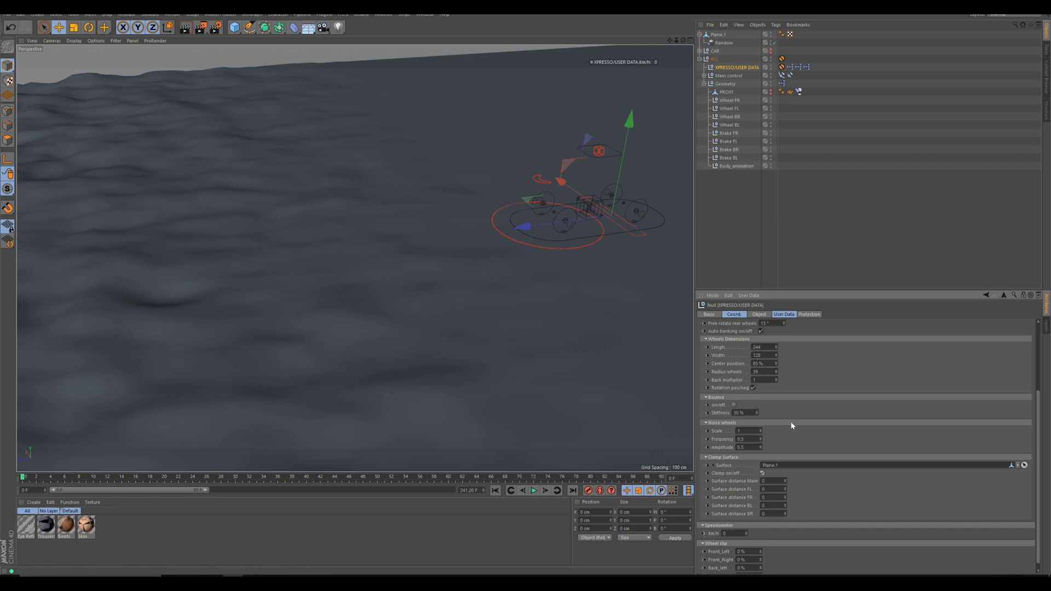
pyautogui.click(762, 229)
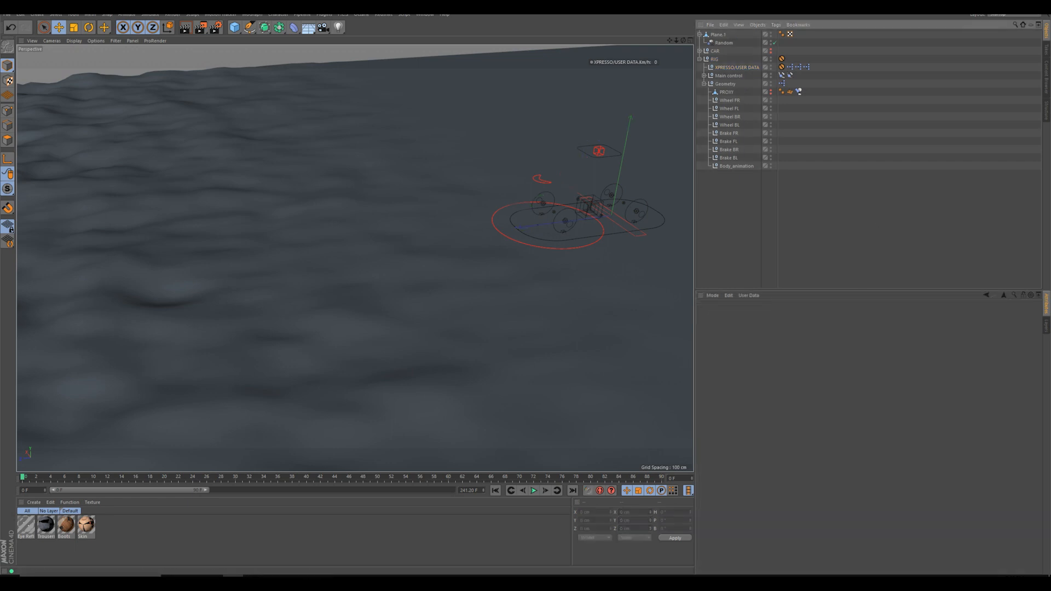
pyautogui.click(723, 67)
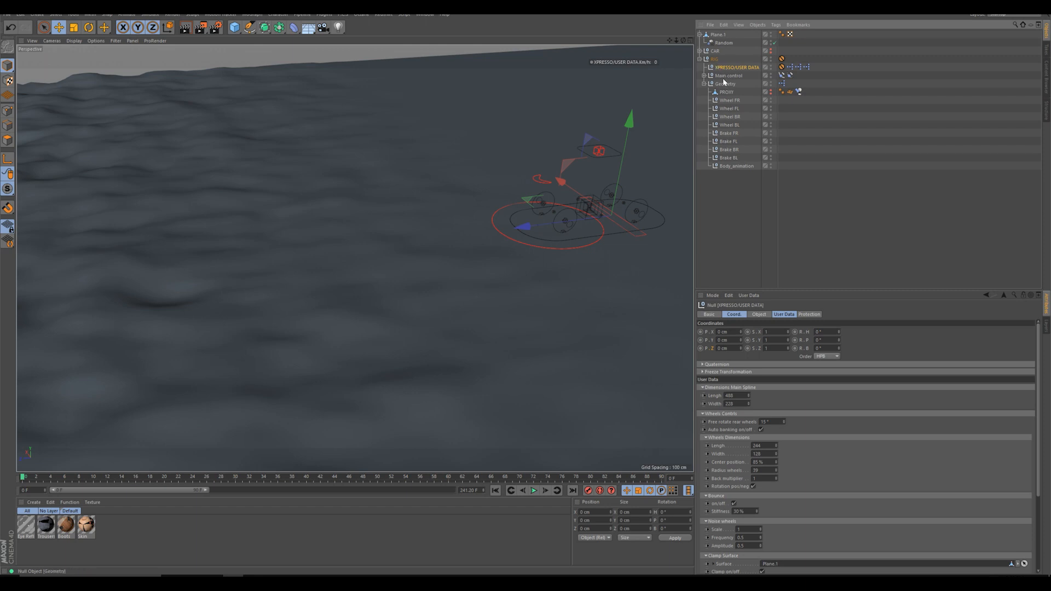
# Step: Show the CAR and keyframe Main control's Z position at frames 0 and 68, moving it forward over the bumpy terrain
pyautogui.click(723, 77)
pyautogui.click(771, 51)
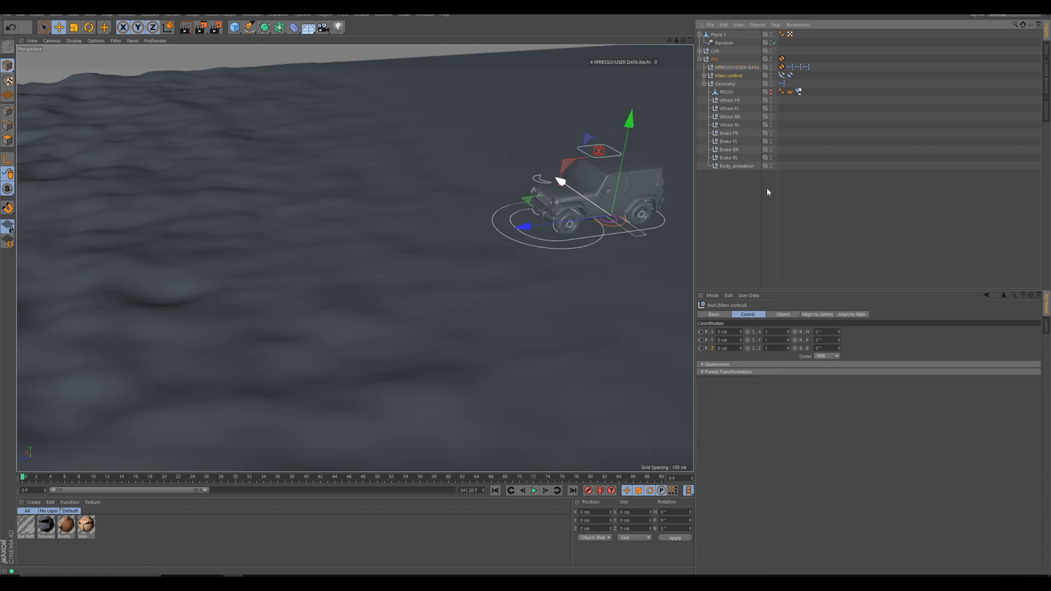
pyautogui.click(701, 348)
pyautogui.moveTo(368, 476); pyautogui.dragTo(507, 476)
pyautogui.keyDown('alt'); pyautogui.moveTo(509, 283); pyautogui.dragTo(465, 237, button='right'); pyautogui.keyUp('alt')
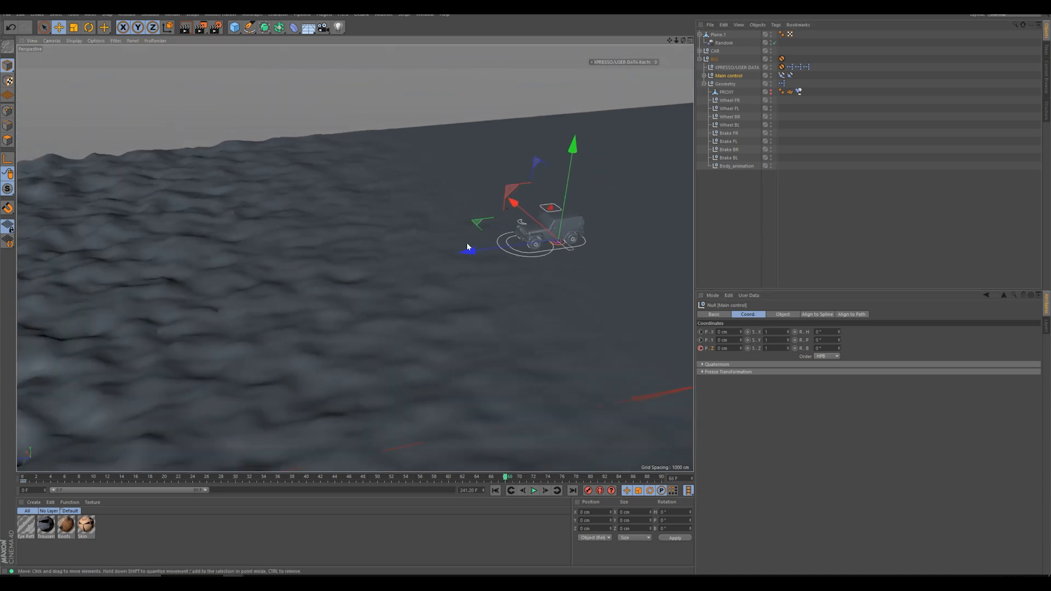
pyautogui.moveTo(469, 252); pyautogui.dragTo(372, 198)
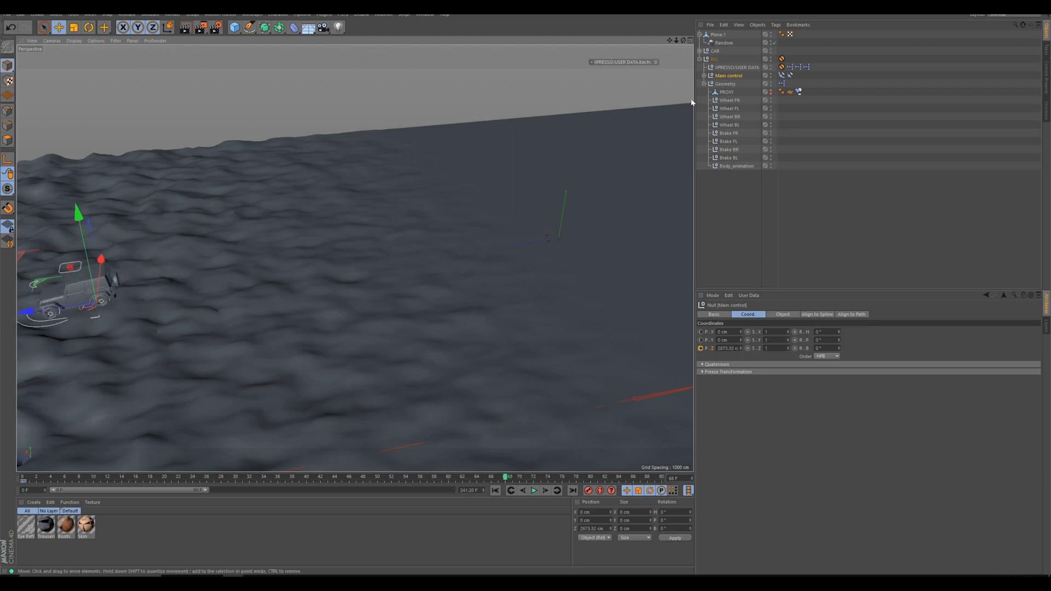
pyautogui.click(701, 349)
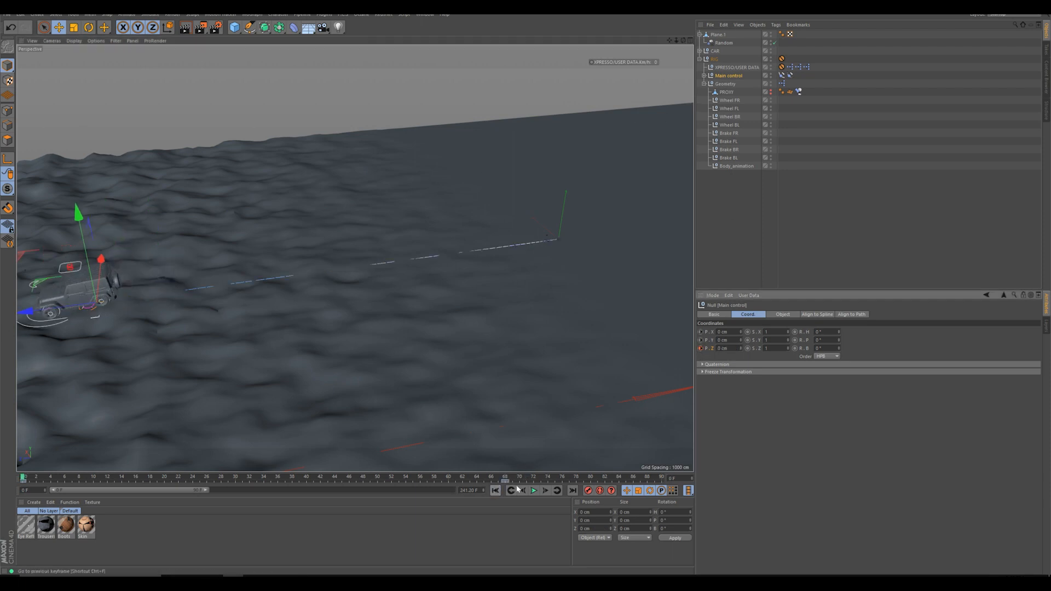
# Step: Play the animation to check the Jeep driving over the bumpy terrain, and return to the first frame
pyautogui.click(534, 491)
pyautogui.click(844, 216)
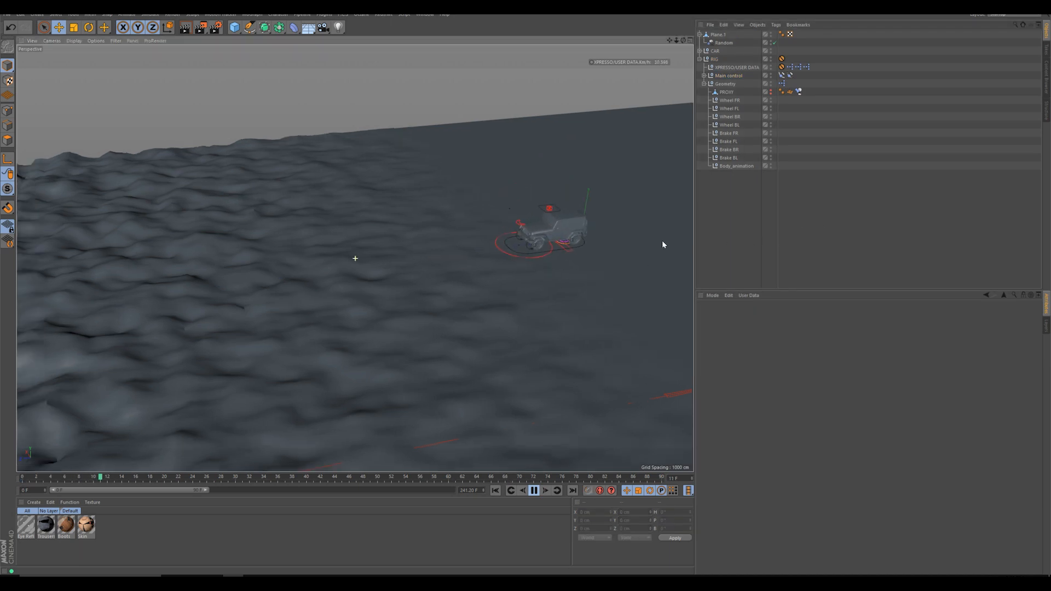
pyautogui.scroll(1, 597, 215)
pyautogui.scroll(3, 576, 209)
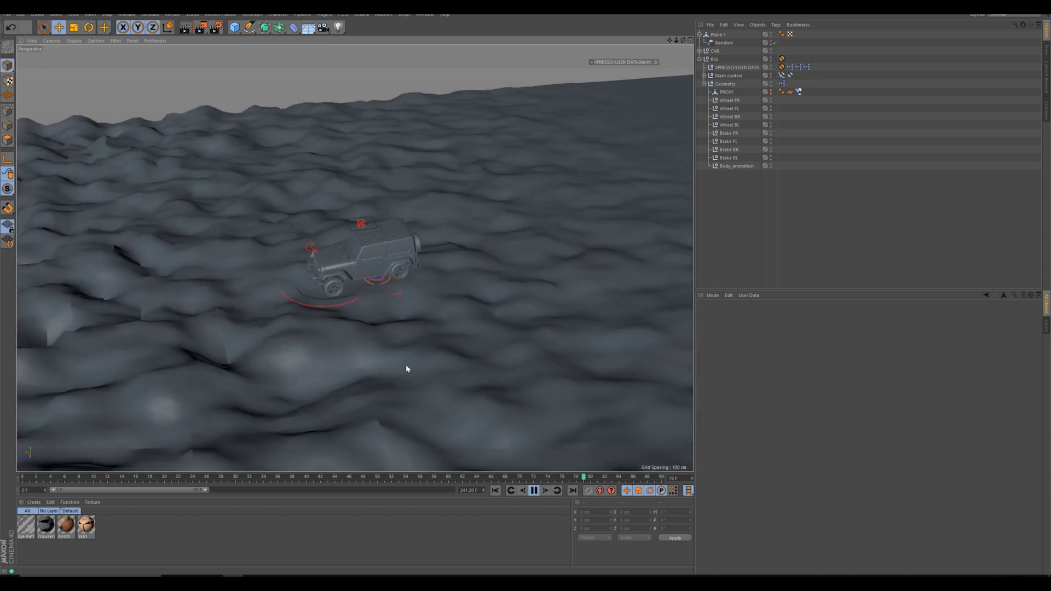
pyautogui.click(535, 492)
pyautogui.click(498, 491)
# Step: Examine the Jeep and its rig controls at the start of the animation from the front and the side
pyautogui.keyDown('alt'); pyautogui.moveTo(584, 268); pyautogui.dragTo(528, 280, button='right'); pyautogui.keyUp('alt')
pyautogui.keyDown('alt'); pyautogui.moveTo(527, 275); pyautogui.dragTo(443, 356); pyautogui.keyUp('alt')
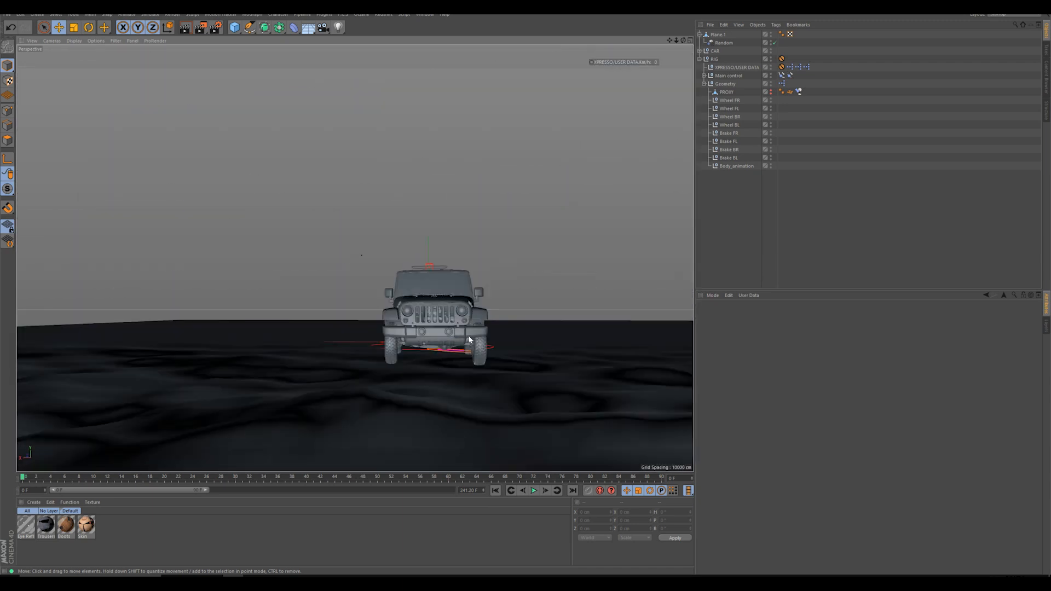
pyautogui.keyDown('alt'); pyautogui.moveTo(506, 352); pyautogui.dragTo(564, 457); pyautogui.keyUp('alt')
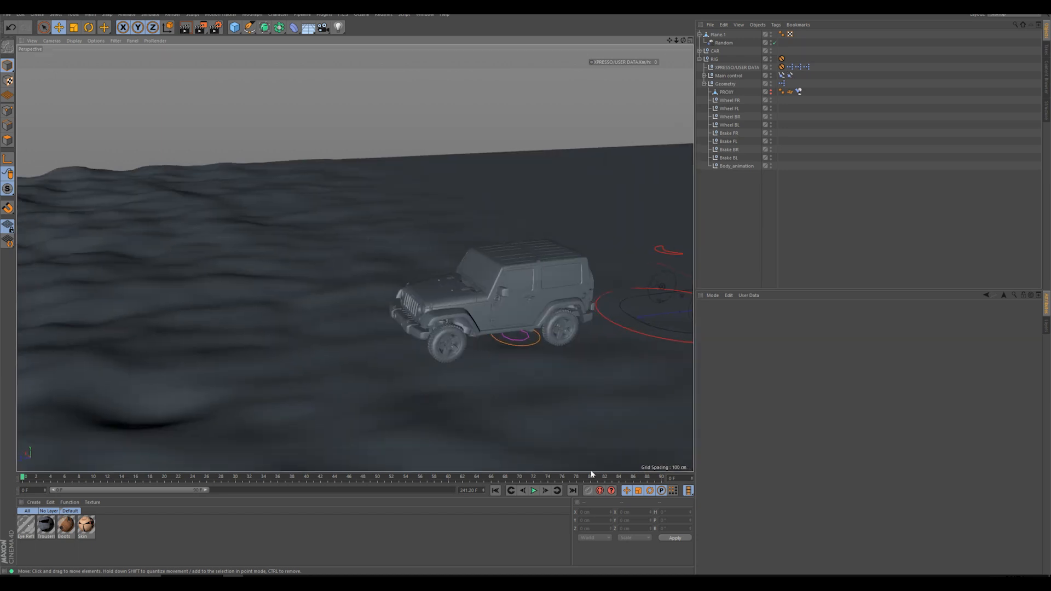
pyautogui.keyDown('alt'); pyautogui.moveTo(579, 358); pyautogui.dragTo(611, 367); pyautogui.keyUp('alt')
pyautogui.scroll(3, 512, 309)
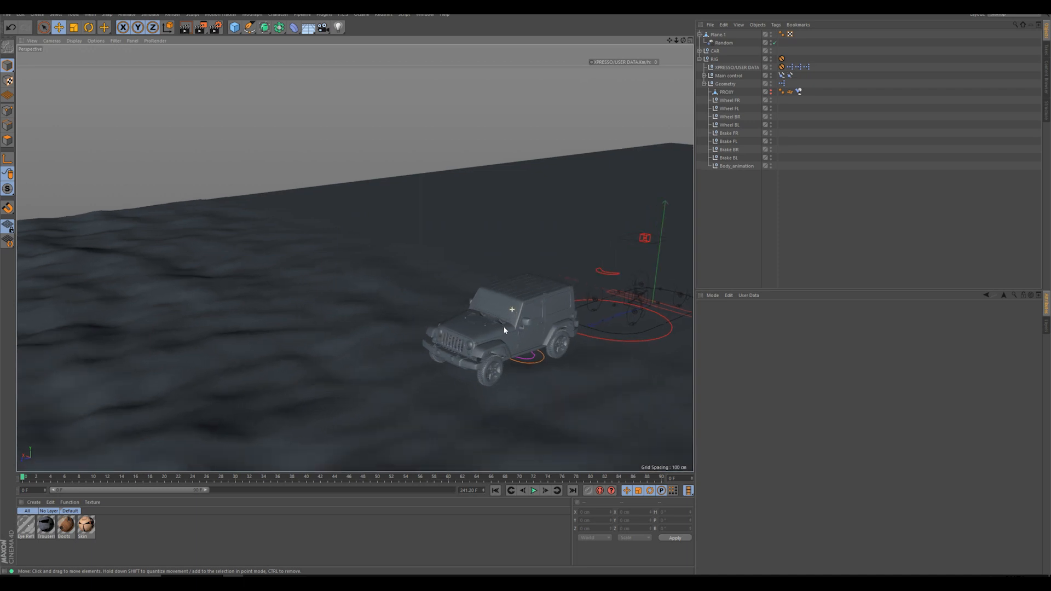
# Step: Examine the seated driver and axles at frame 0, and advance the animation to frame 3 to check the Jeep
pyautogui.click(496, 491)
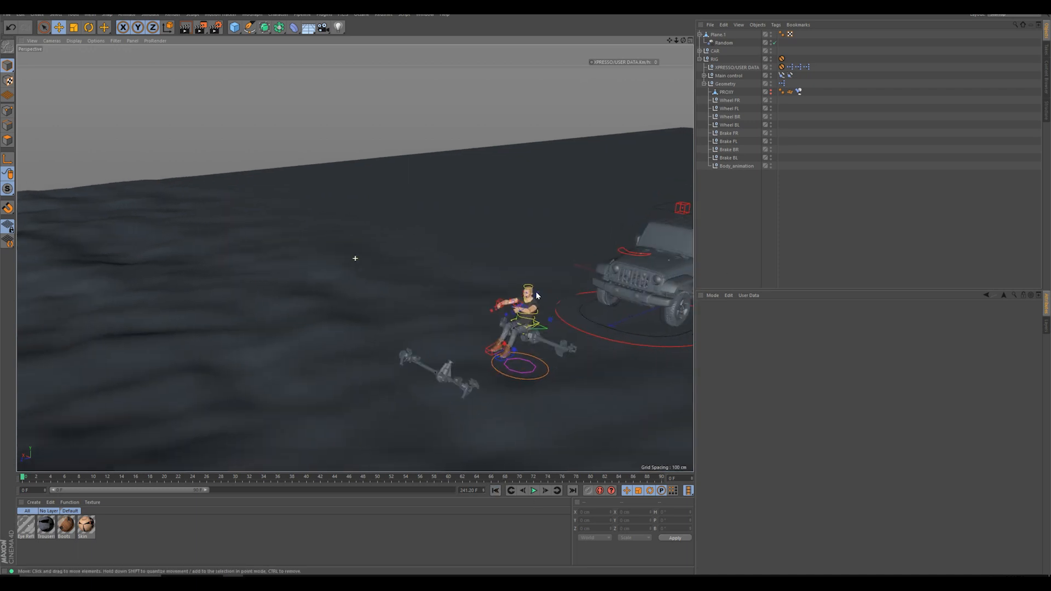
pyautogui.press('h')
pyautogui.scroll(5, 225, 339)
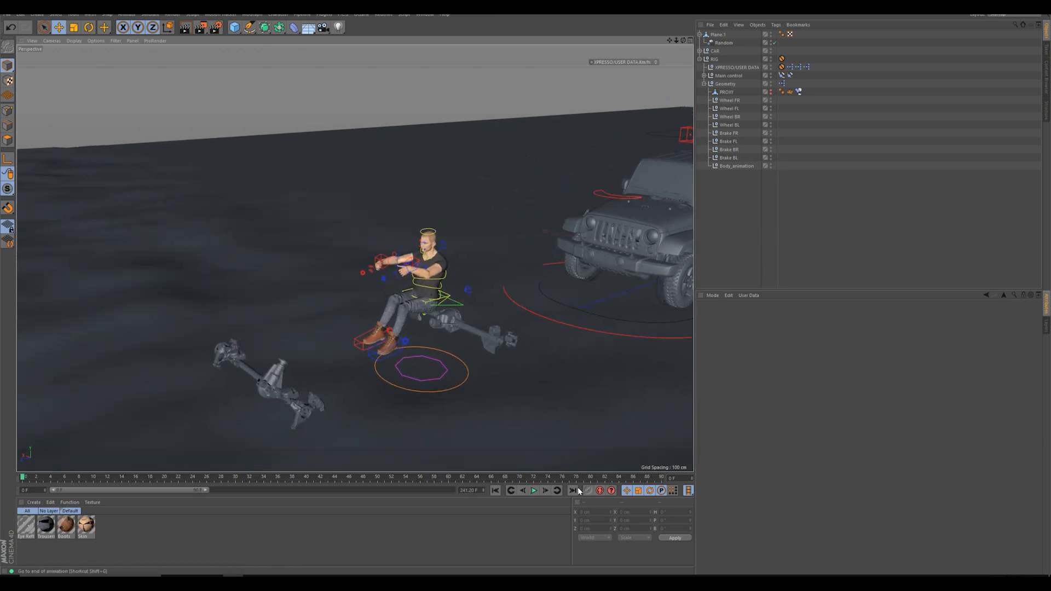
pyautogui.click(545, 491)
pyautogui.click(545, 491)
pyautogui.click(546, 491)
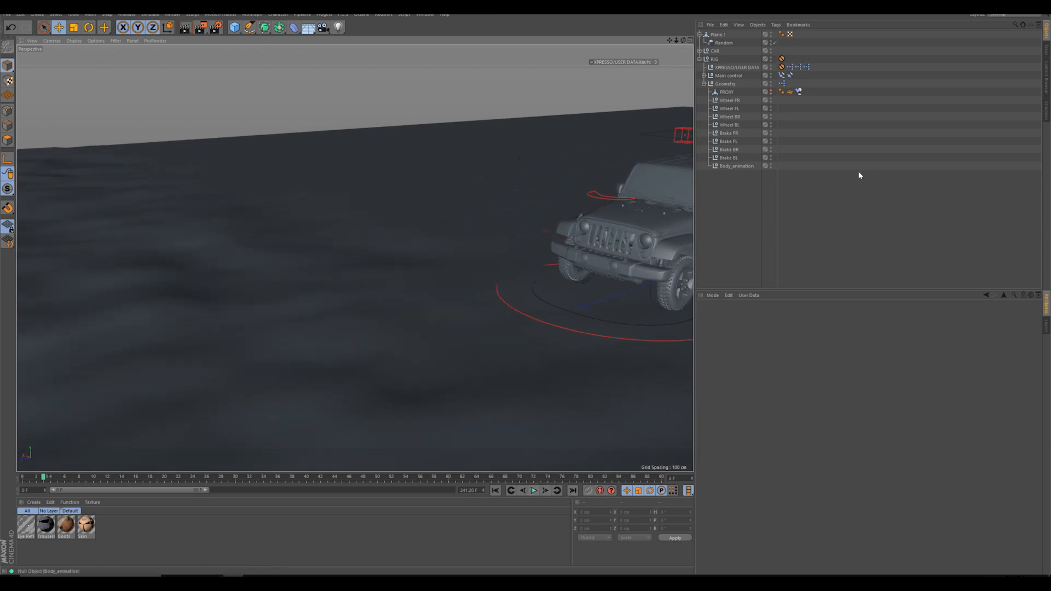
pyautogui.scroll(-5, 364, 263)
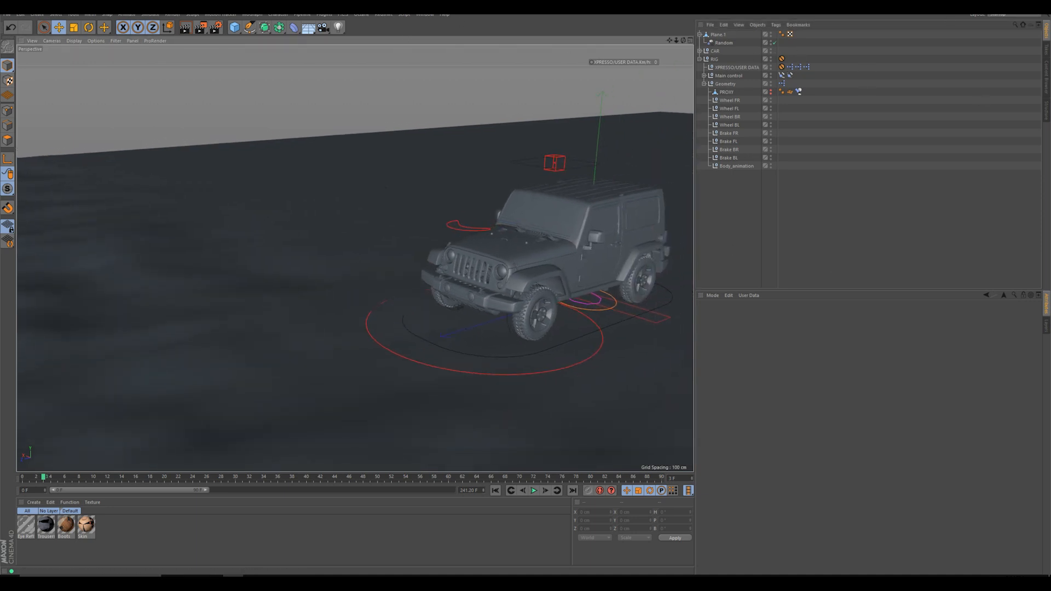
# Step: Create a new empty project and add the Male Clothed character from the content library
pyautogui.click(1046, 76)
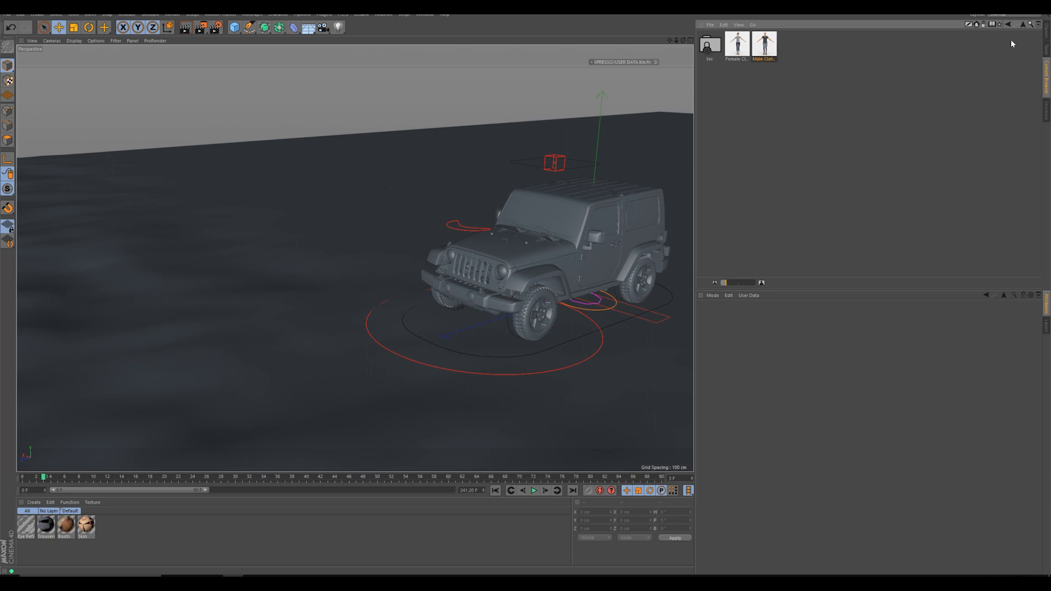
pyautogui.hotkey('ctrl', 'n')
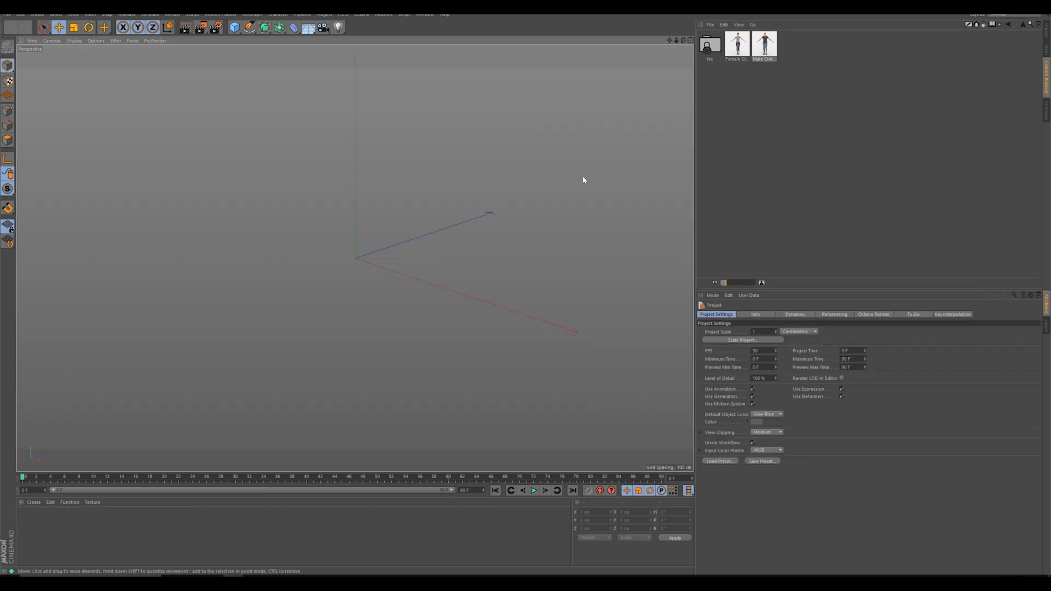
pyautogui.moveTo(760, 49); pyautogui.dragTo(432, 252)
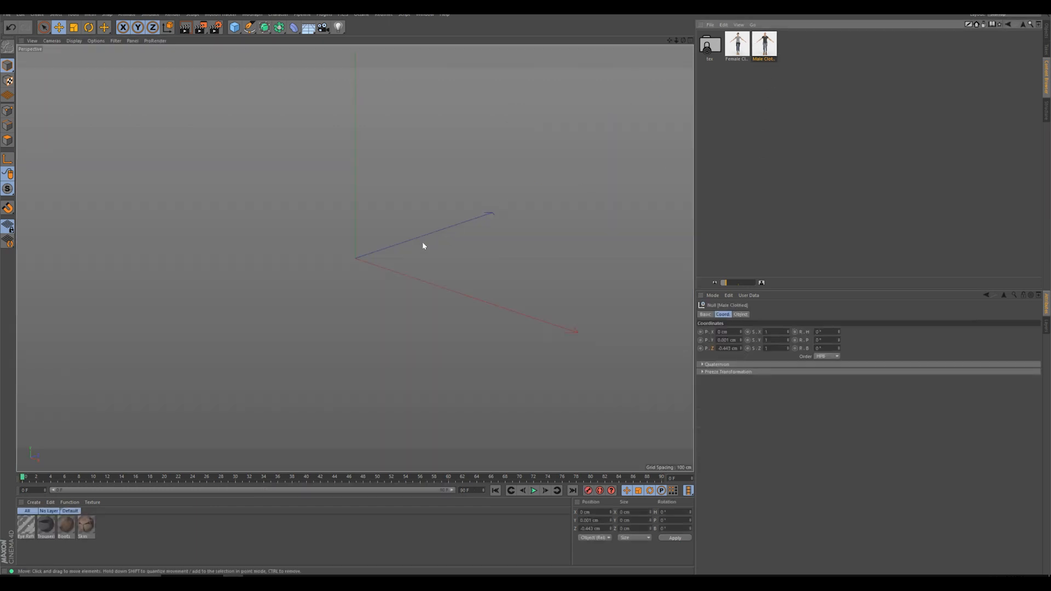
pyautogui.click(516, 150)
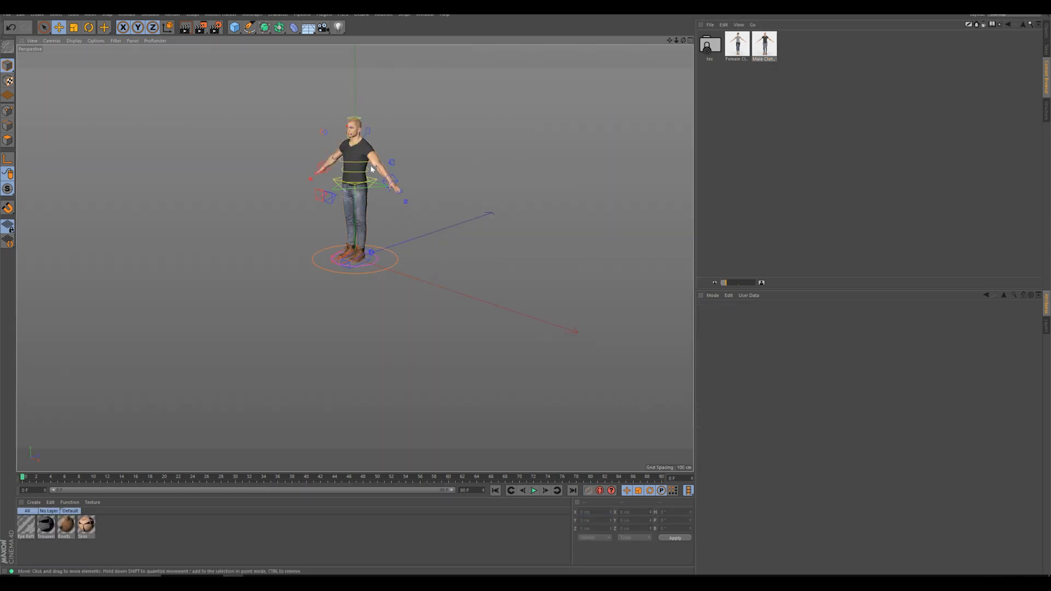
# Step: Move the character's left IK arm controller outward about 42 cm along its X axis
pyautogui.scroll(5, 344, 73)
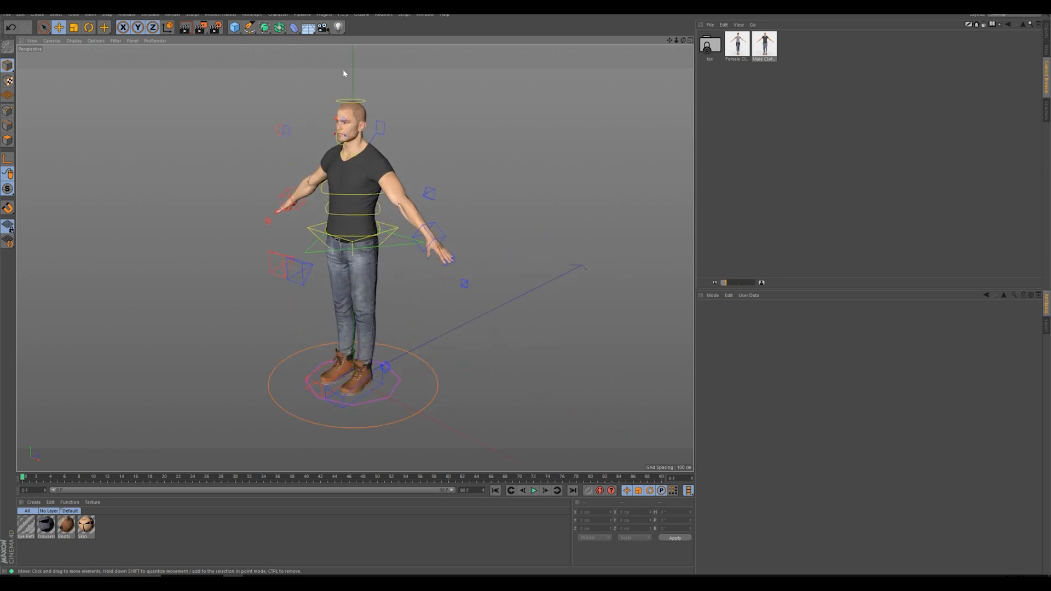
pyautogui.keyDown('alt'); pyautogui.moveTo(344, 73); pyautogui.dragTo(413, 125); pyautogui.keyUp('alt')
pyautogui.scroll(5, 417, 186)
pyautogui.scroll(-2, 422, 250)
pyautogui.keyDown('alt'); pyautogui.moveTo(512, 266); pyautogui.dragTo(472, 169); pyautogui.keyUp('alt')
pyautogui.scroll(-3, 581, 163)
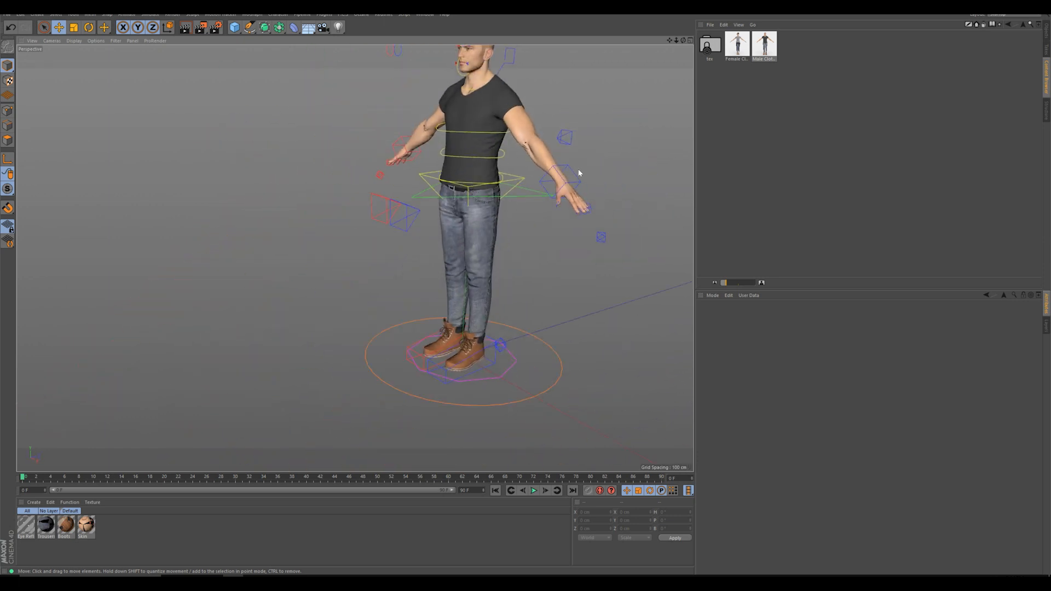
pyautogui.click(579, 173)
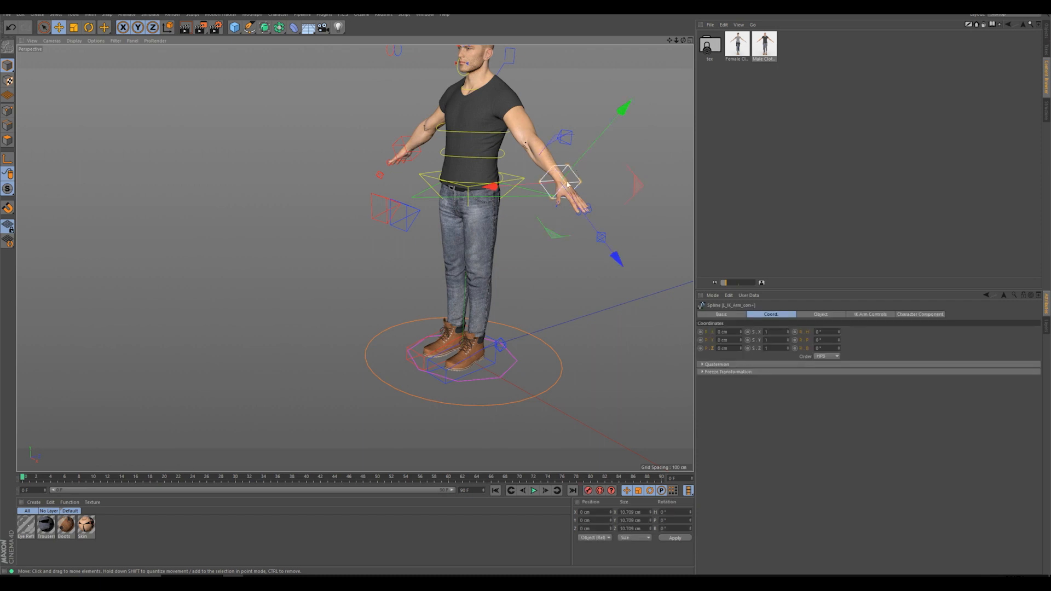
pyautogui.moveTo(543, 189); pyautogui.dragTo(597, 200)
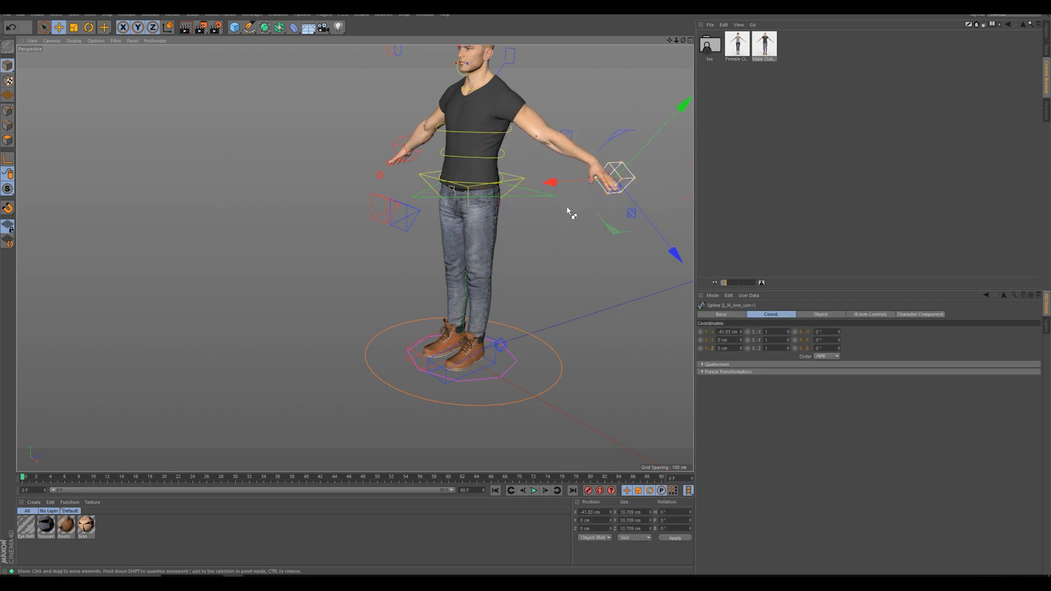
# Step: Undo the character's arm controller move and switch to the Jeep_Wrangler_Rig_Patreon_v001.c4d project
pyautogui.hotkey('ctrl', 'z')
pyautogui.hotkey('ctrl', 'z')
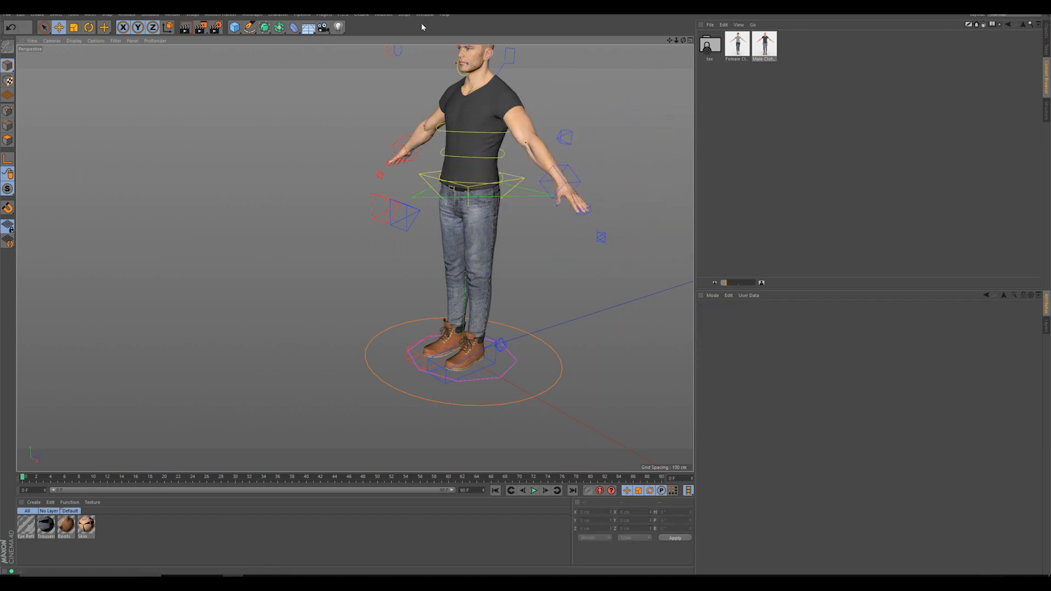
pyautogui.click(425, 15)
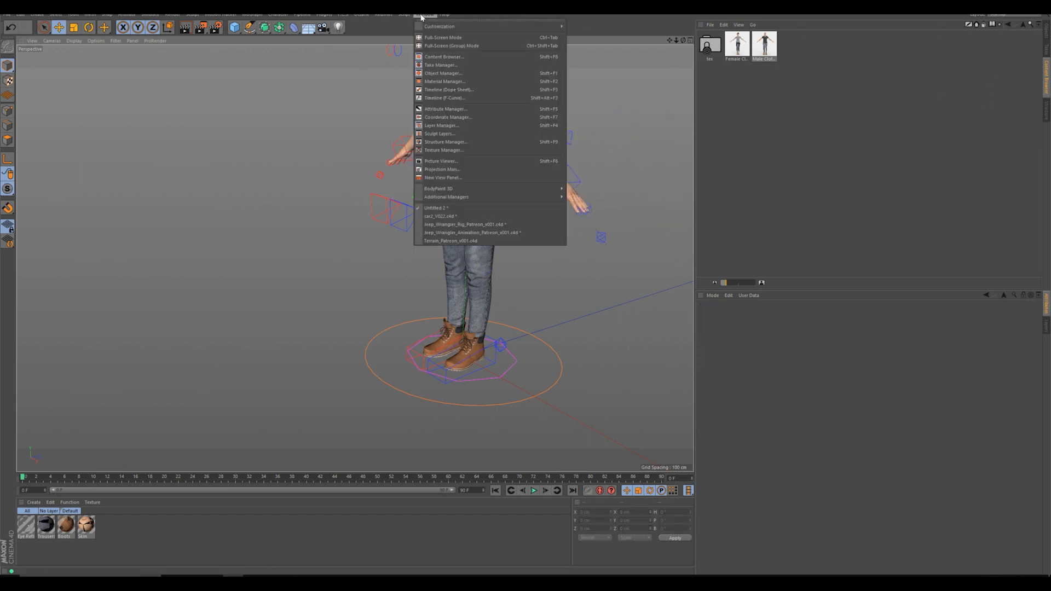
pyautogui.click(454, 225)
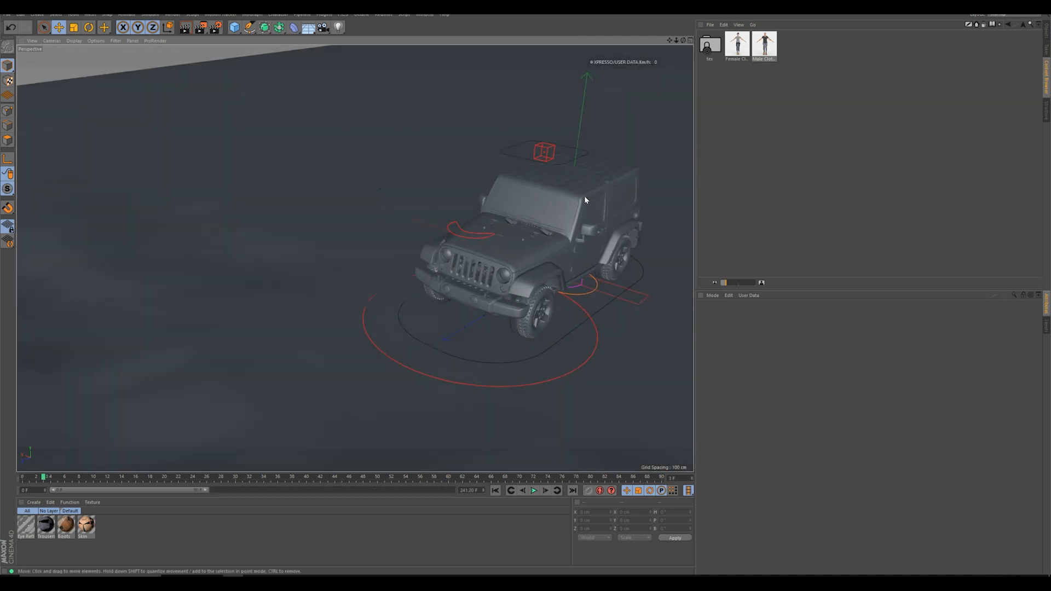
# Step: Expand the CAR group in the object hierarchy and hide its Exterior group
pyautogui.click(1046, 32)
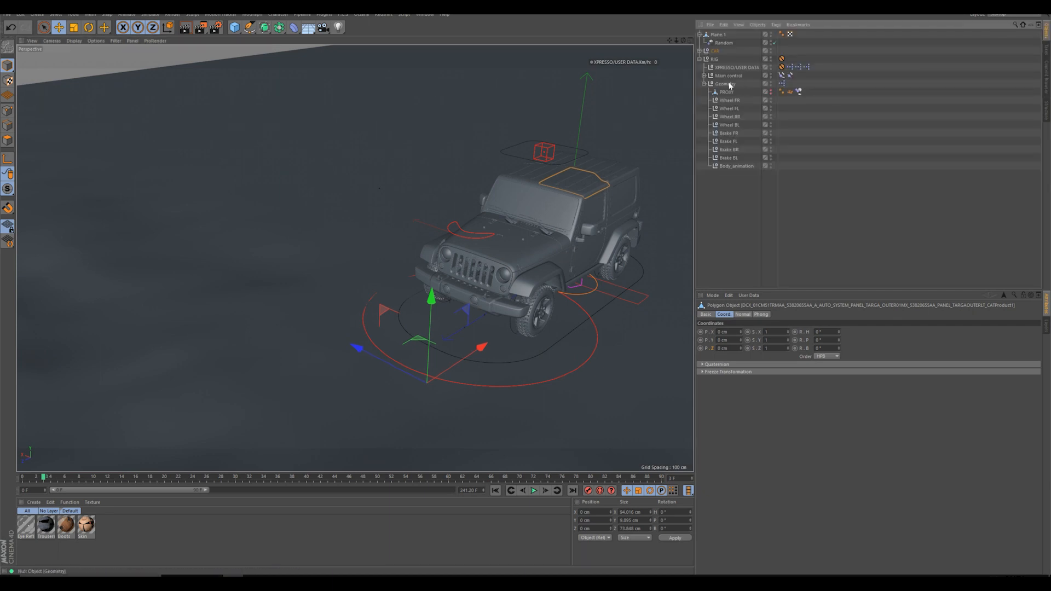
pyautogui.click(699, 50)
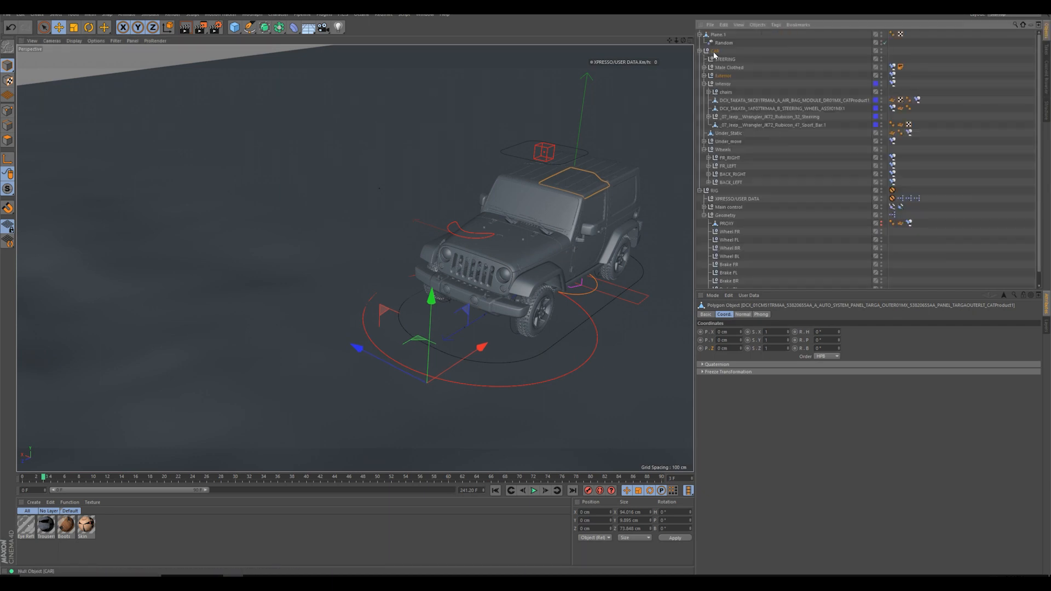
pyautogui.click(882, 75)
pyautogui.keyDown('alt'); pyautogui.click(880, 76); pyautogui.keyUp('alt')
# Step: Select the driver's left IK arm controller at the steering wheel
pyautogui.keyDown('alt'); pyautogui.moveTo(542, 211); pyautogui.dragTo(356, 221); pyautogui.keyUp('alt')
pyautogui.scroll(3, 602, 211)
pyautogui.keyDown('alt'); pyautogui.moveTo(602, 206); pyautogui.dragTo(451, 217); pyautogui.keyUp('alt')
pyautogui.scroll(4, 451, 216)
pyautogui.keyDown('alt'); pyautogui.moveTo(538, 264); pyautogui.dragTo(489, 207); pyautogui.keyUp('alt')
pyautogui.scroll(3, 489, 207)
pyautogui.scroll(2, 489, 207)
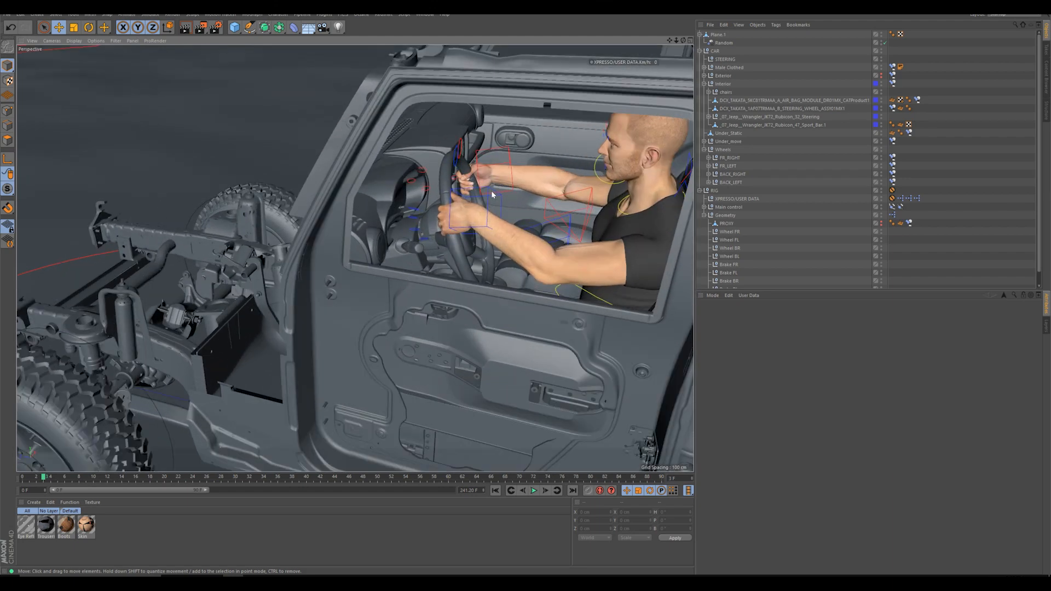
pyautogui.click(484, 201)
pyautogui.keyDown('alt'); pyautogui.moveTo(489, 207); pyautogui.dragTo(432, 178); pyautogui.keyUp('alt')
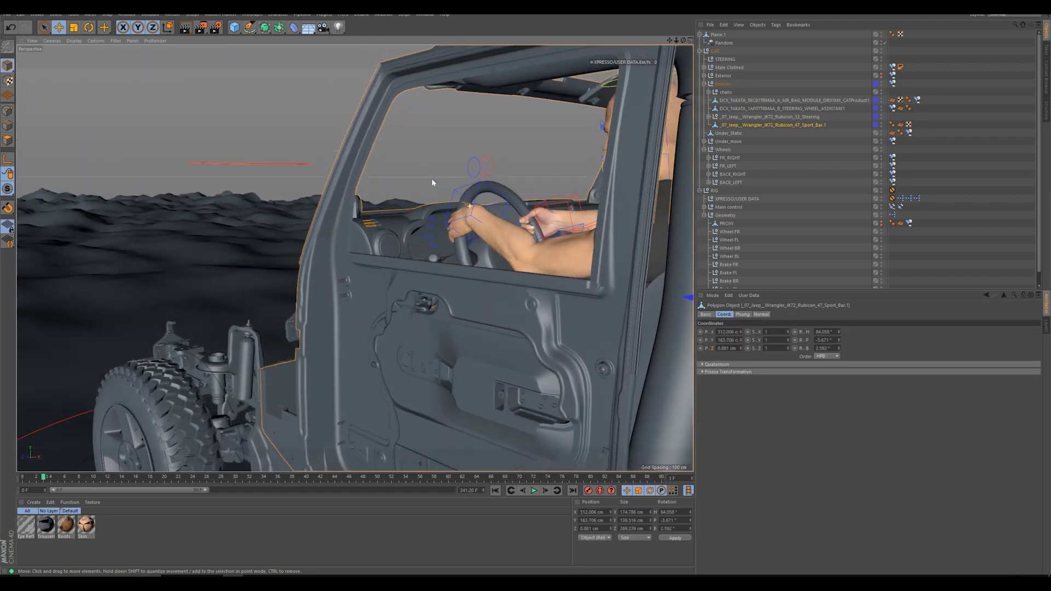
pyautogui.click(495, 189)
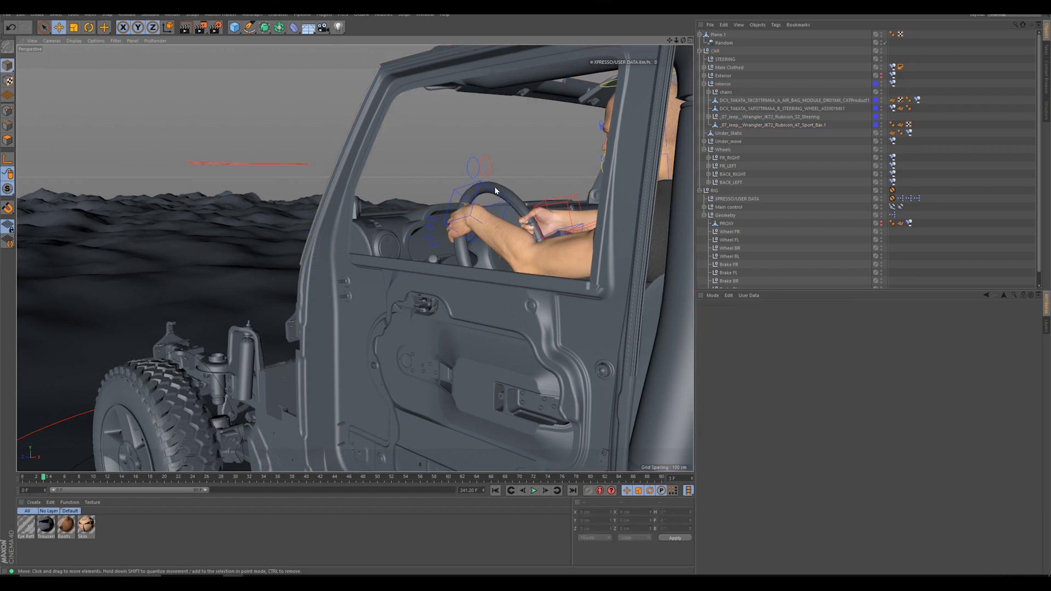
pyautogui.click(460, 189)
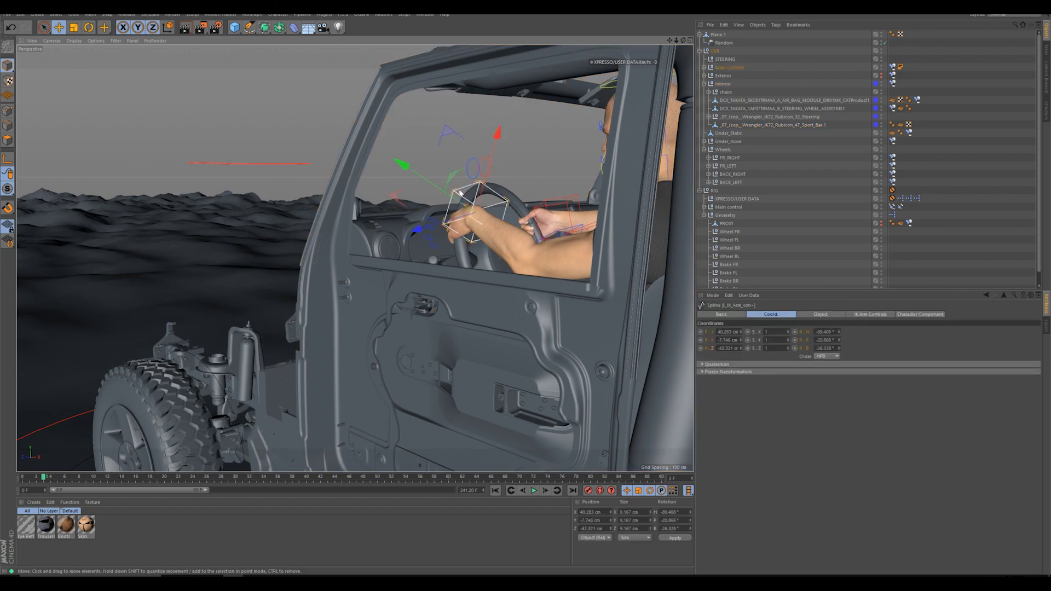
# Step: Expand the Male Clothed character's controllers and inspect the constraint tags on the right foot, right thigh and head alignment objects
pyautogui.click(705, 68)
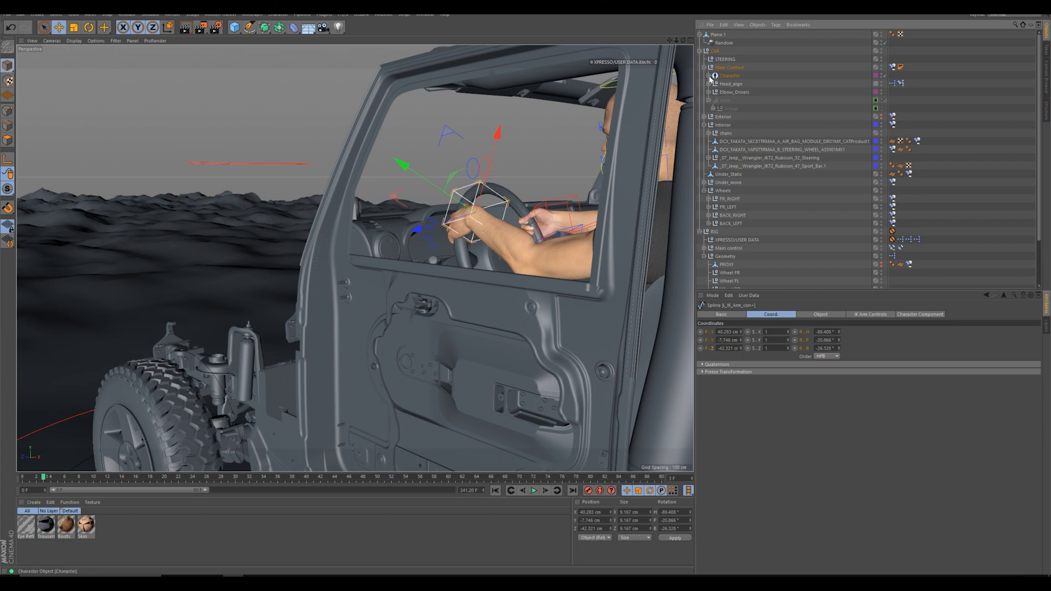
pyautogui.click(709, 76)
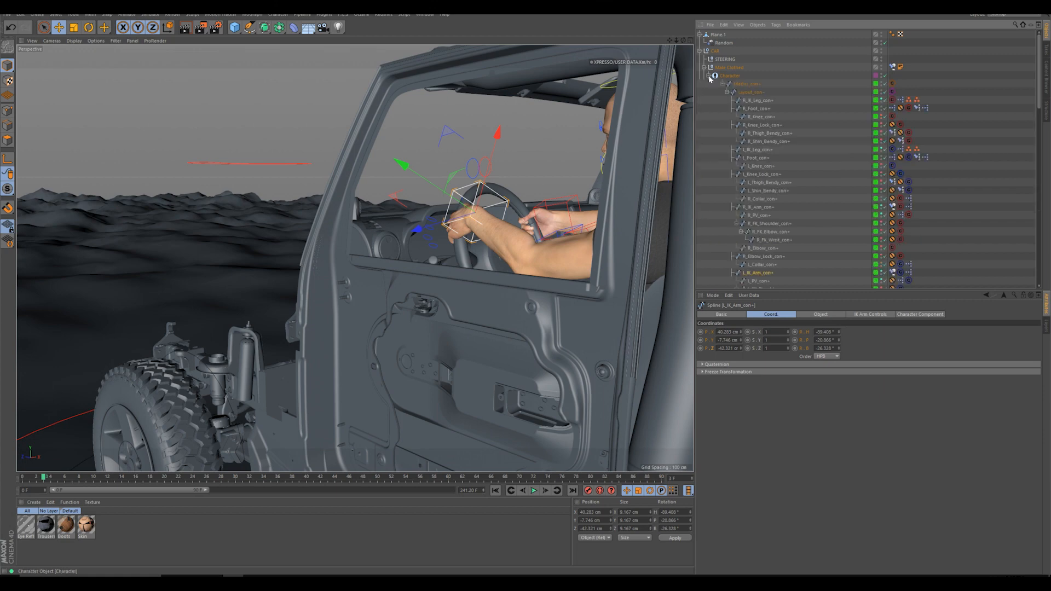
pyautogui.click(918, 109)
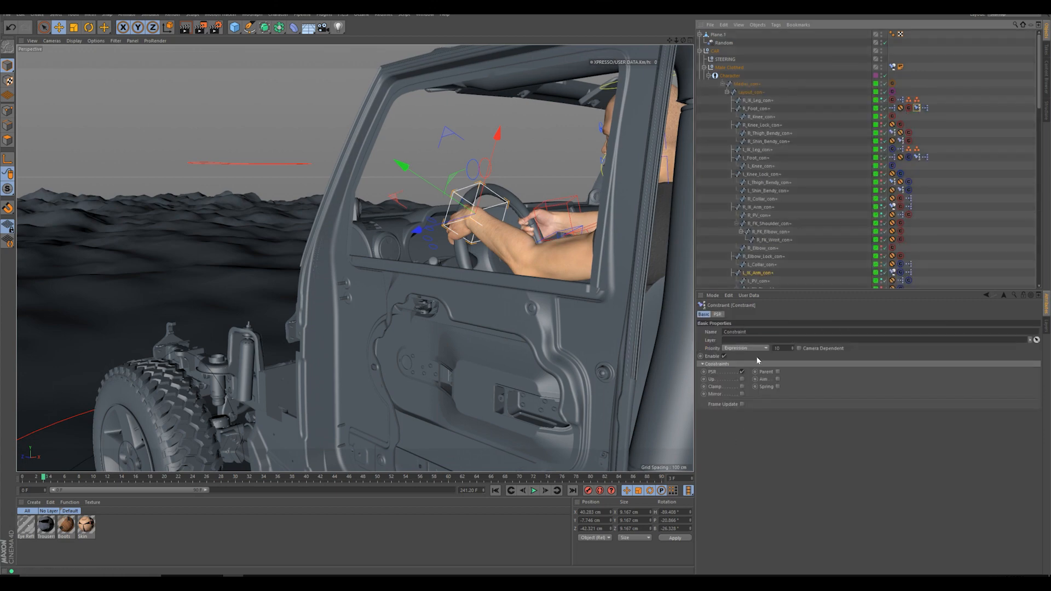
pyautogui.click(893, 133)
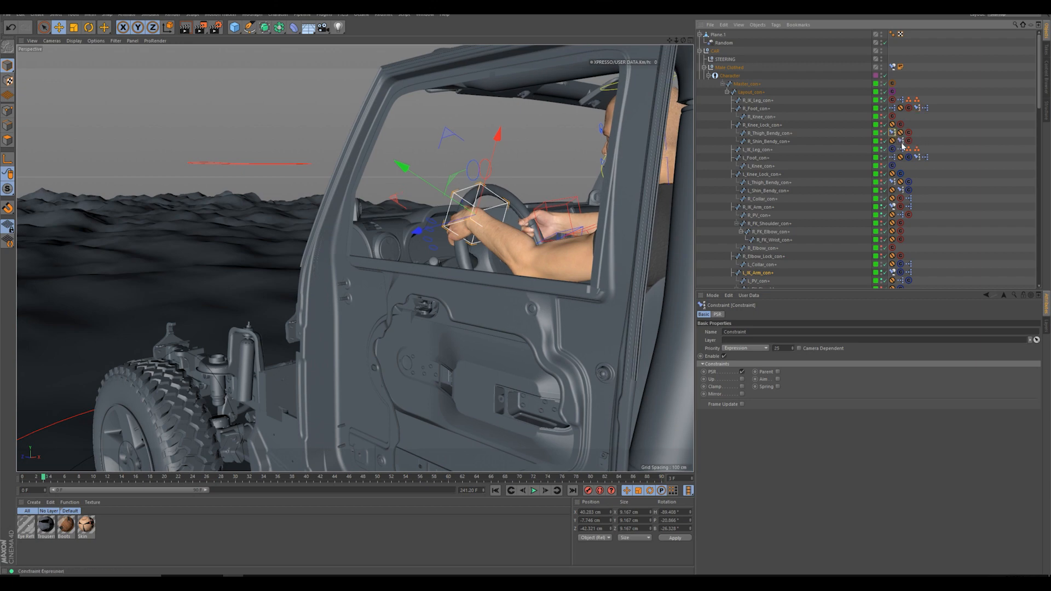
pyautogui.scroll(-6, 940, 185)
pyautogui.scroll(-5, 938, 191)
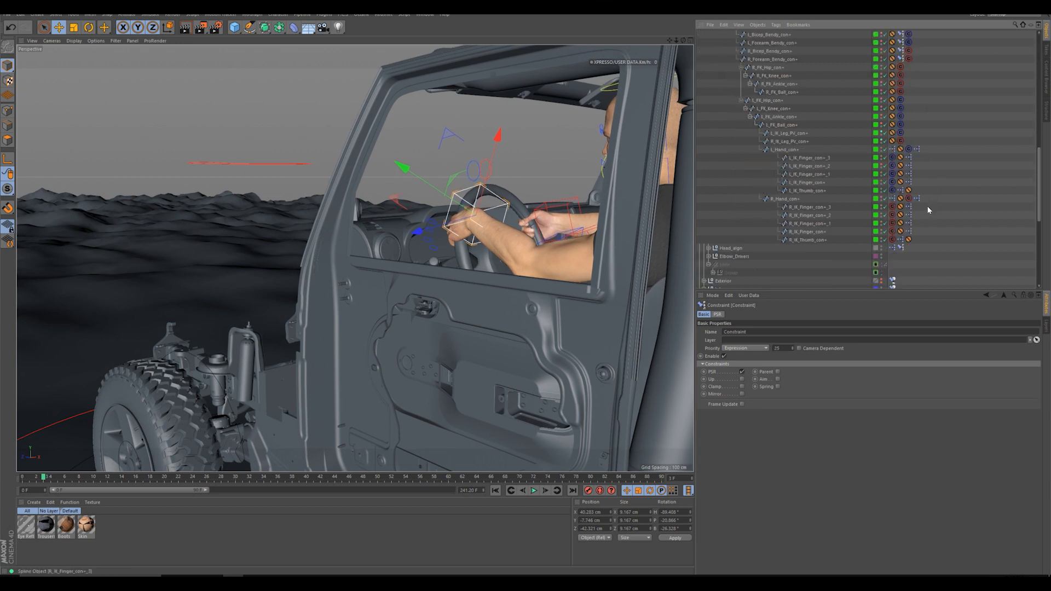
pyautogui.click(901, 248)
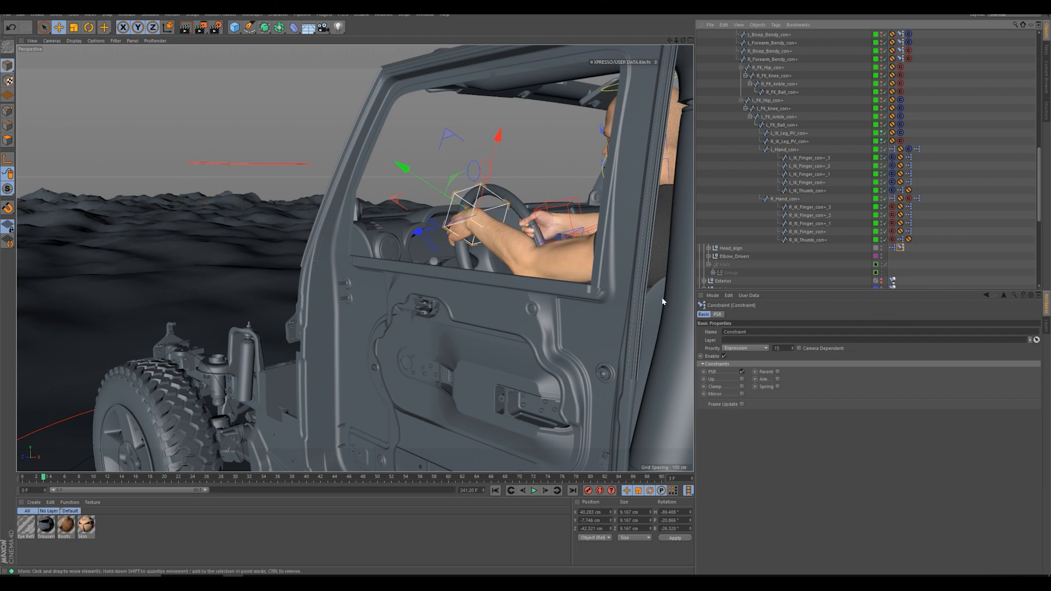
# Step: Examine the whole Jeep without its exterior, with the driver seated inside, from above and from the side
pyautogui.keyDown('alt'); pyautogui.moveTo(415, 197); pyautogui.dragTo(552, 238); pyautogui.keyUp('alt')
pyautogui.keyDown('alt'); pyautogui.moveTo(551, 237); pyautogui.dragTo(65, 279, button='right'); pyautogui.keyUp('alt')
pyautogui.keyDown('alt'); pyautogui.moveTo(486, 218); pyautogui.dragTo(377, 246, button='middle'); pyautogui.keyUp('alt')
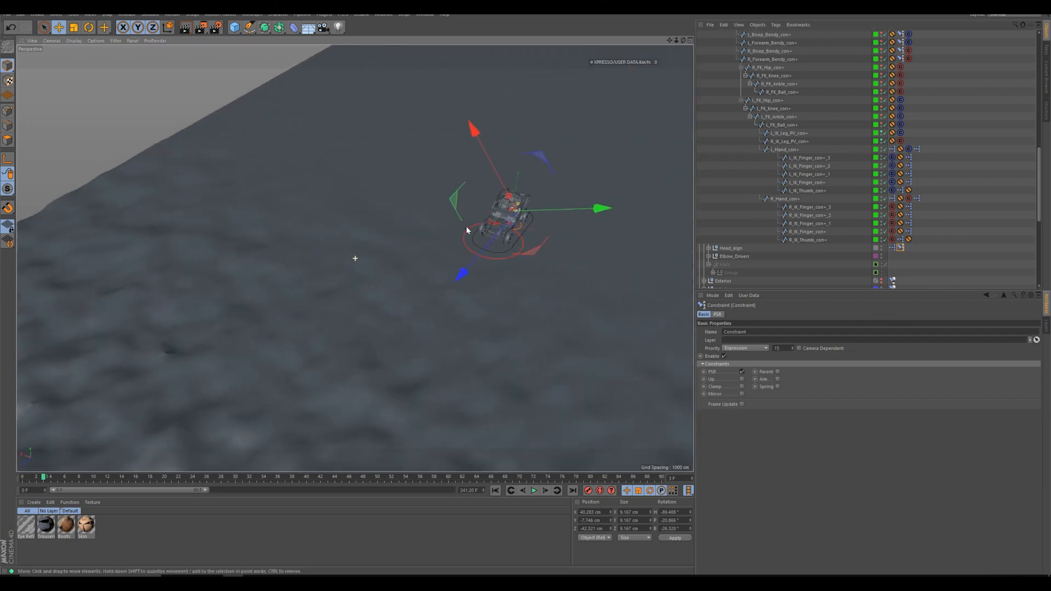
pyautogui.scroll(8, 525, 218)
pyautogui.keyDown('alt'); pyautogui.moveTo(520, 222); pyautogui.dragTo(468, 203); pyautogui.keyUp('alt')
pyautogui.scroll(6, 466, 203)
pyautogui.scroll(2, 466, 203)
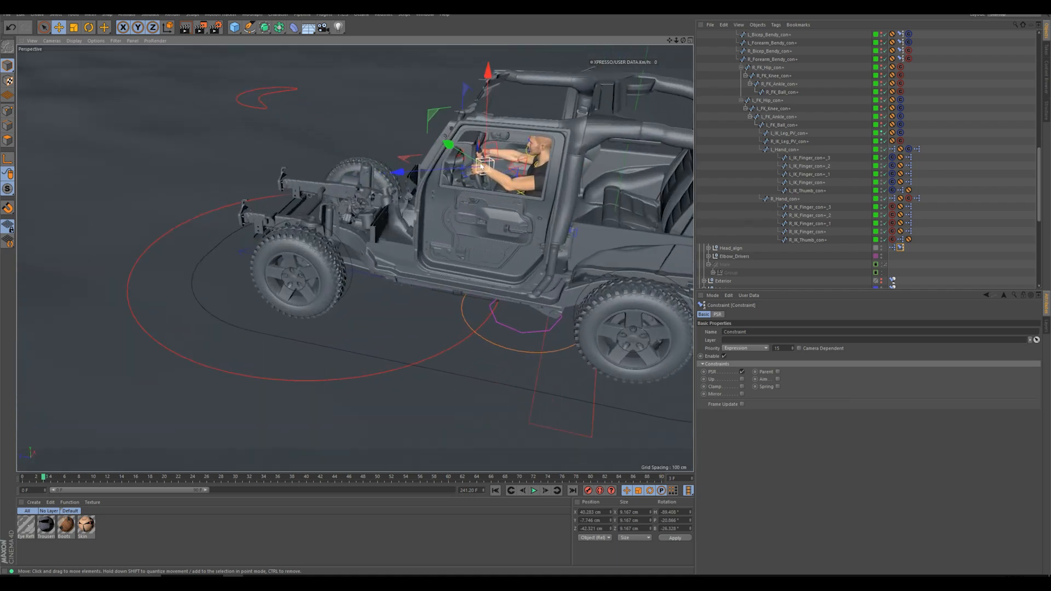
pyautogui.keyDown('alt'); pyautogui.moveTo(558, 171); pyautogui.dragTo(526, 150); pyautogui.keyUp('alt')
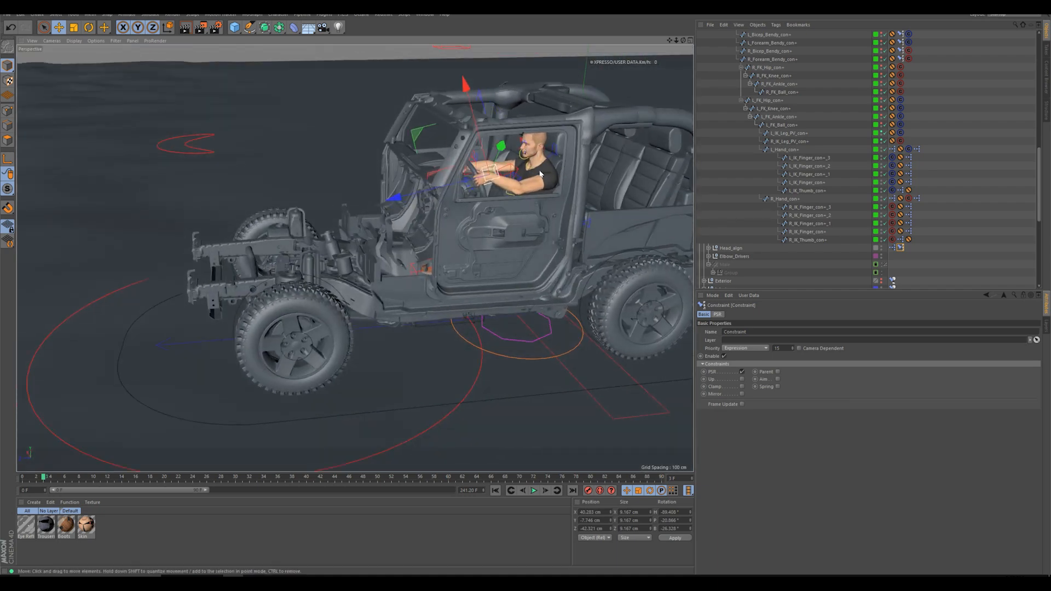
# Step: Move the animation to frame 1 and examine the exposed chassis and interior from the front
pyautogui.moveTo(49, 478); pyautogui.dragTo(0, 493)
pyautogui.click(30, 478)
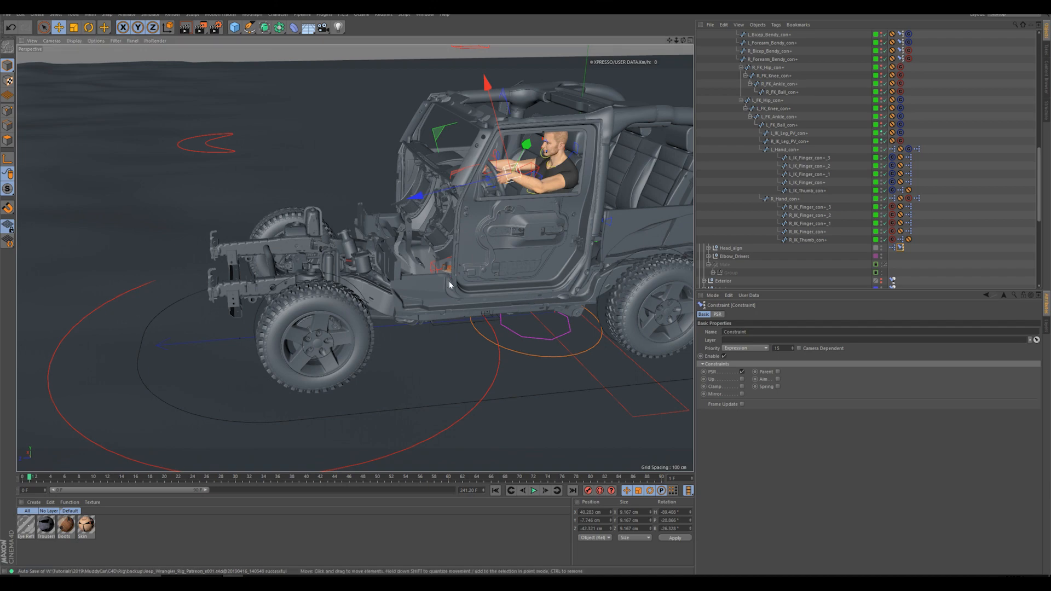
pyautogui.click(552, 205)
pyautogui.keyDown('alt'); pyautogui.moveTo(552, 205); pyautogui.dragTo(590, 220); pyautogui.keyUp('alt')
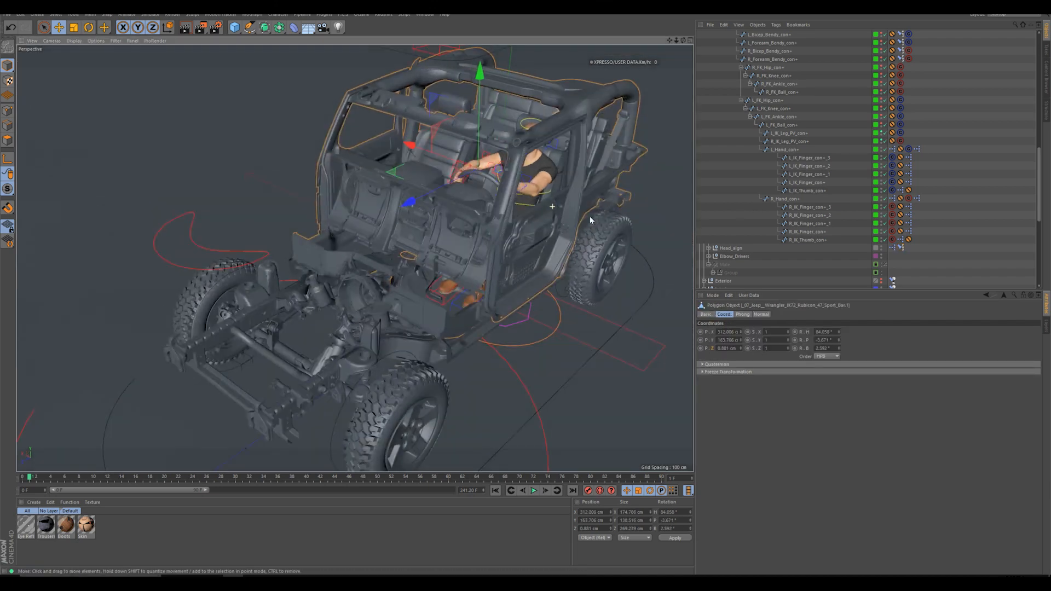
pyautogui.scroll(-10, 584, 192)
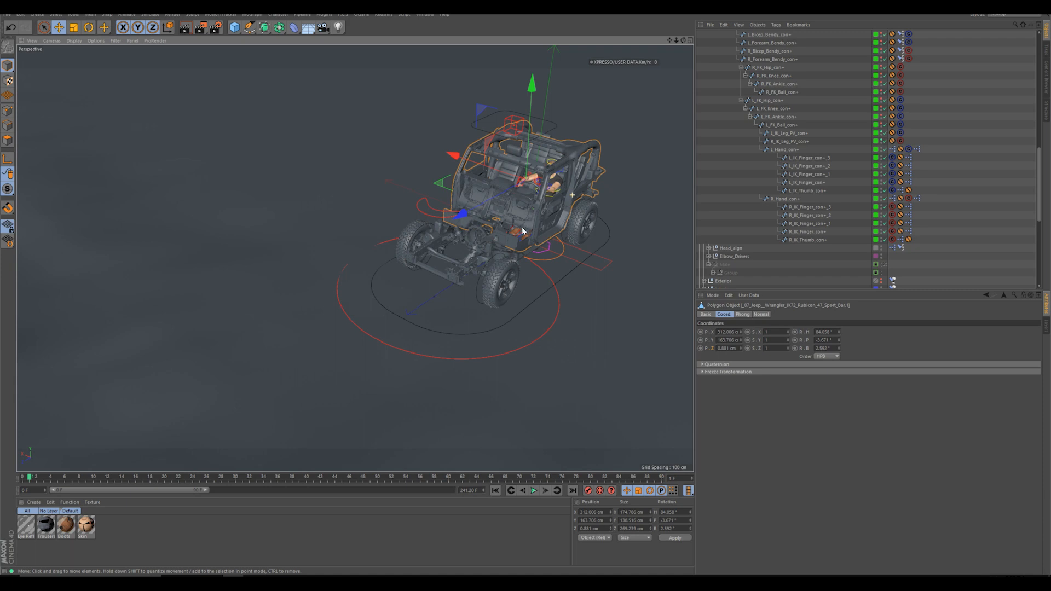
pyautogui.keyDown('alt'); pyautogui.moveTo(527, 218); pyautogui.dragTo(540, 211); pyautogui.keyUp('alt')
# Step: Collapse the Male Clothed and Interior groups and make the Exterior group visible again
pyautogui.click(937, 143)
pyautogui.scroll(10, 854, 120)
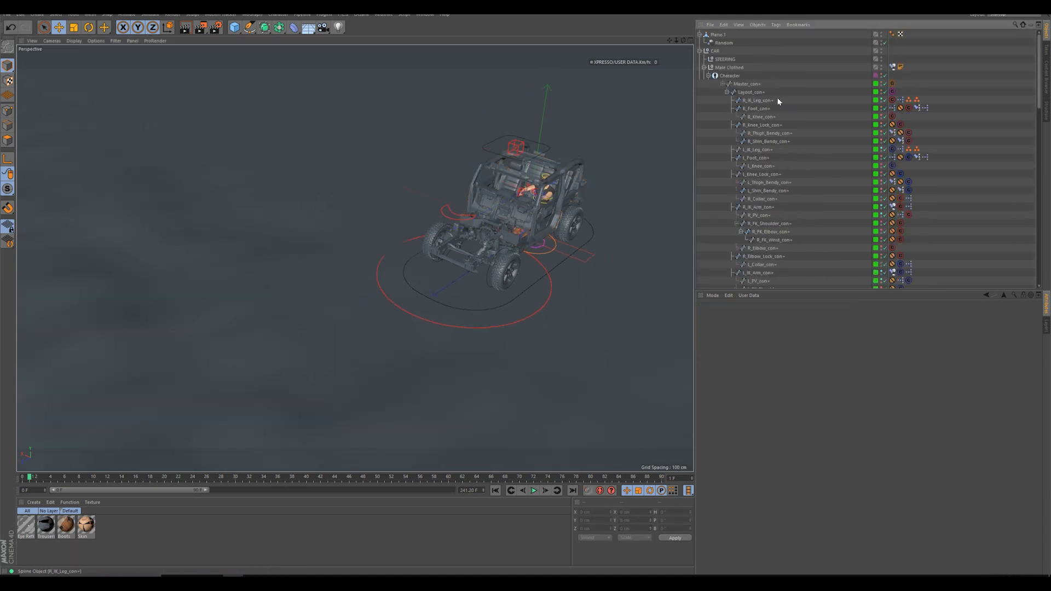
pyautogui.click(705, 67)
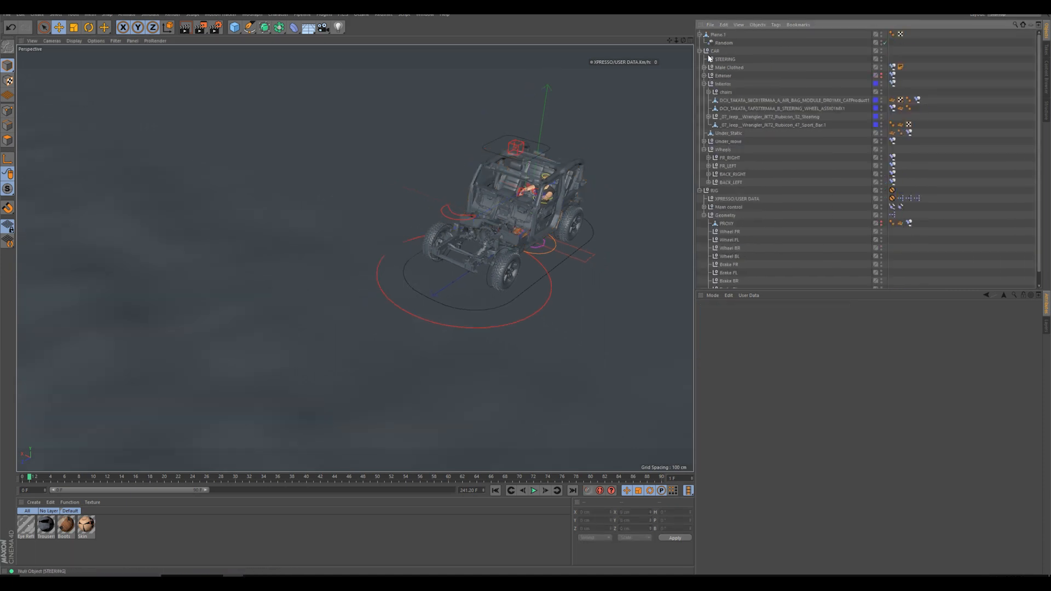
pyautogui.click(705, 84)
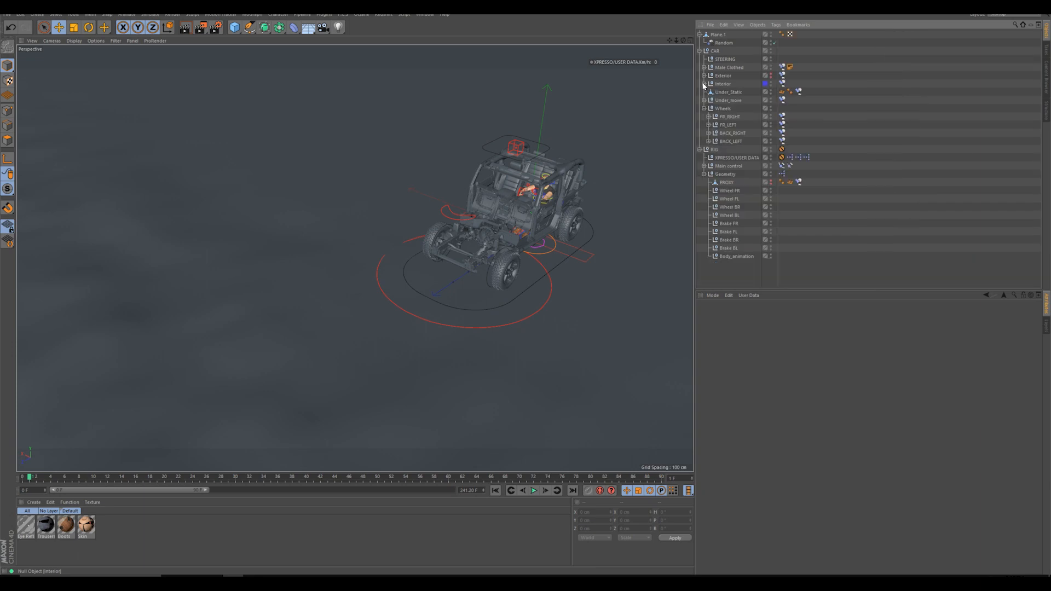
pyautogui.click(770, 76)
pyautogui.moveTo(514, 224)
pyautogui.keyDown('alt'); pyautogui.mouseDown()
pyautogui.moveTo(251, 185)
pyautogui.moveTo(499, 212)
pyautogui.mouseUp(); pyautogui.keyUp('alt')
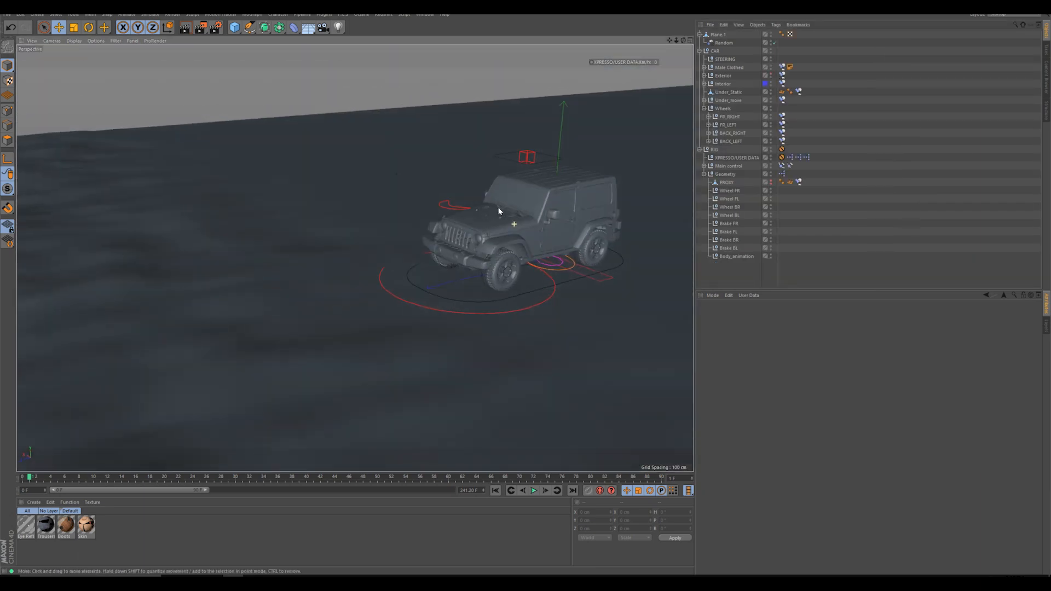
# Step: Switch to the Terrain_Patreon_v001.c4d project
pyautogui.click(424, 14)
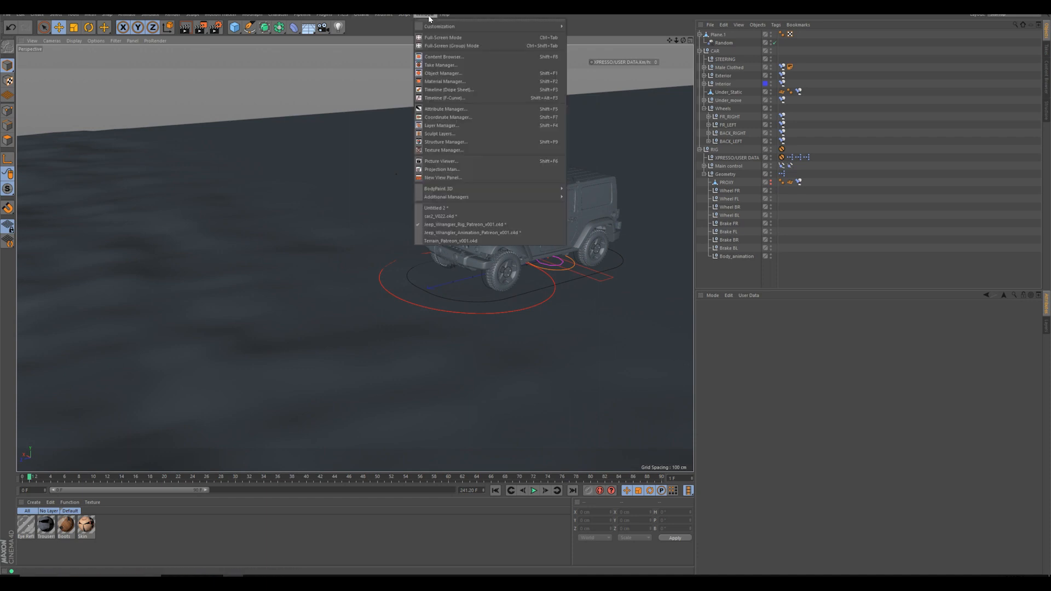
pyautogui.click(444, 242)
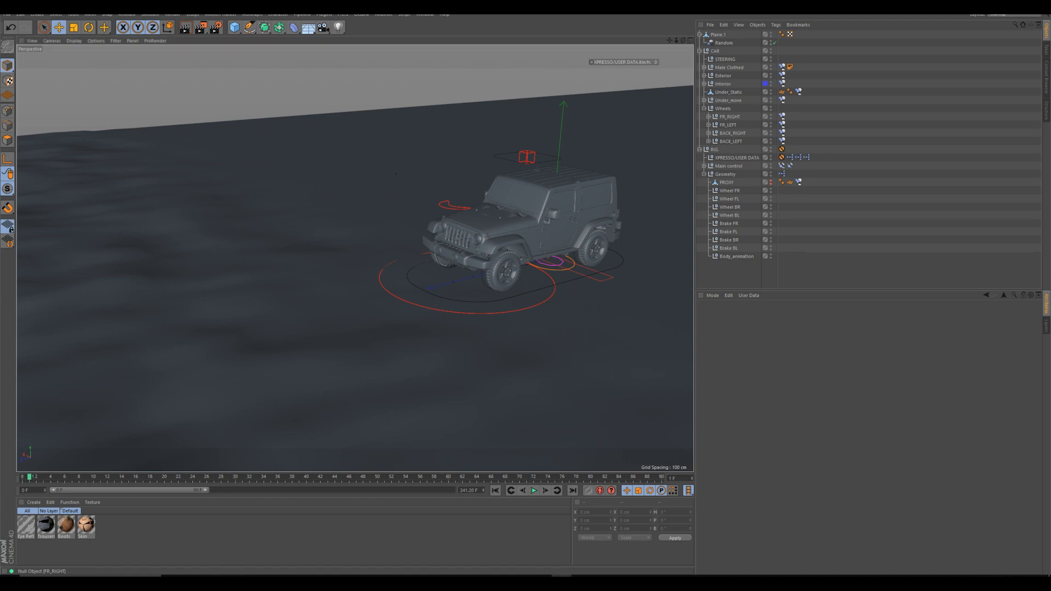
pyautogui.click(425, 15)
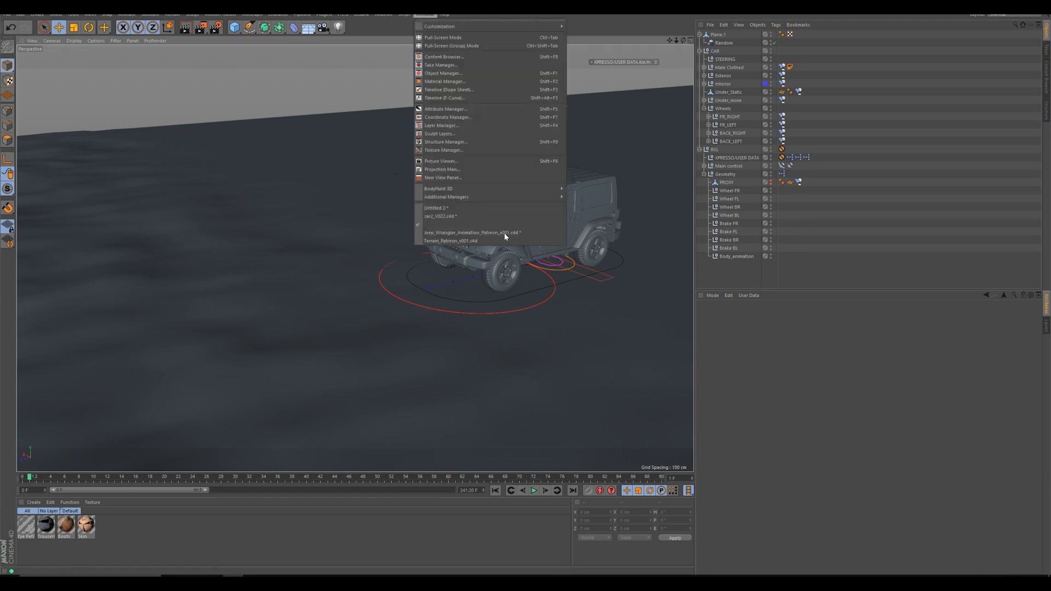
pyautogui.click(455, 241)
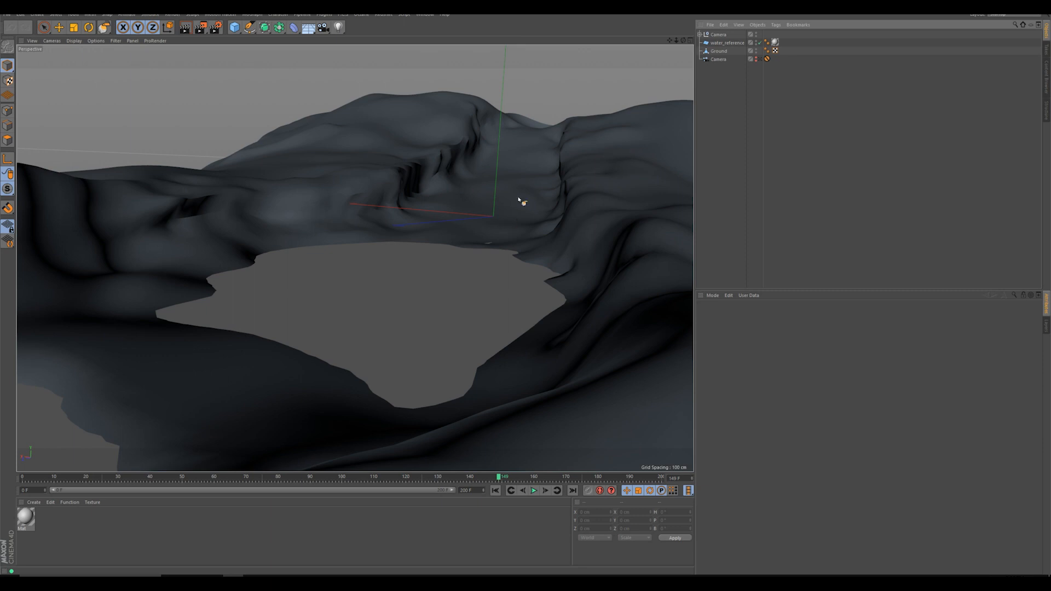
# Step: Select the Ground terrain object, activate Live Selection and move the animation to frame 169
pyautogui.click(723, 51)
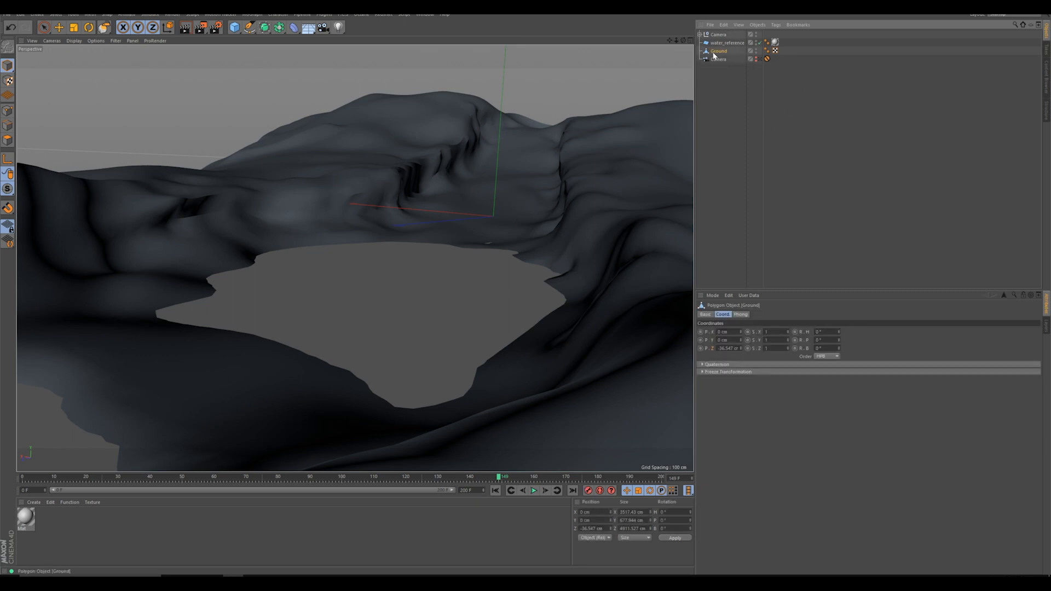
pyautogui.moveTo(44, 27); pyautogui.dragTo(71, 33)
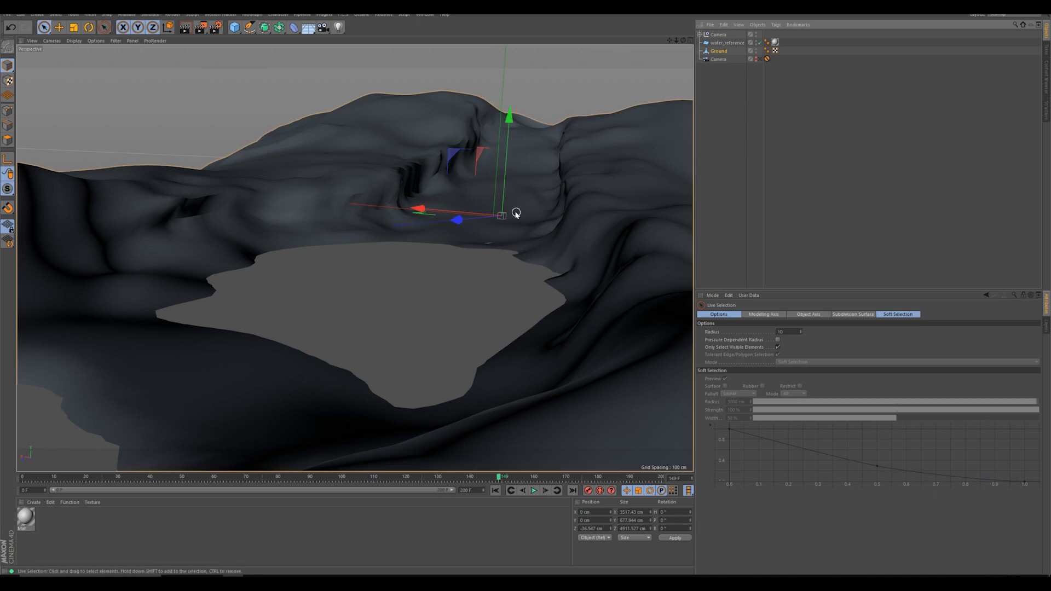
pyautogui.moveTo(39, 480); pyautogui.dragTo(563, 487)
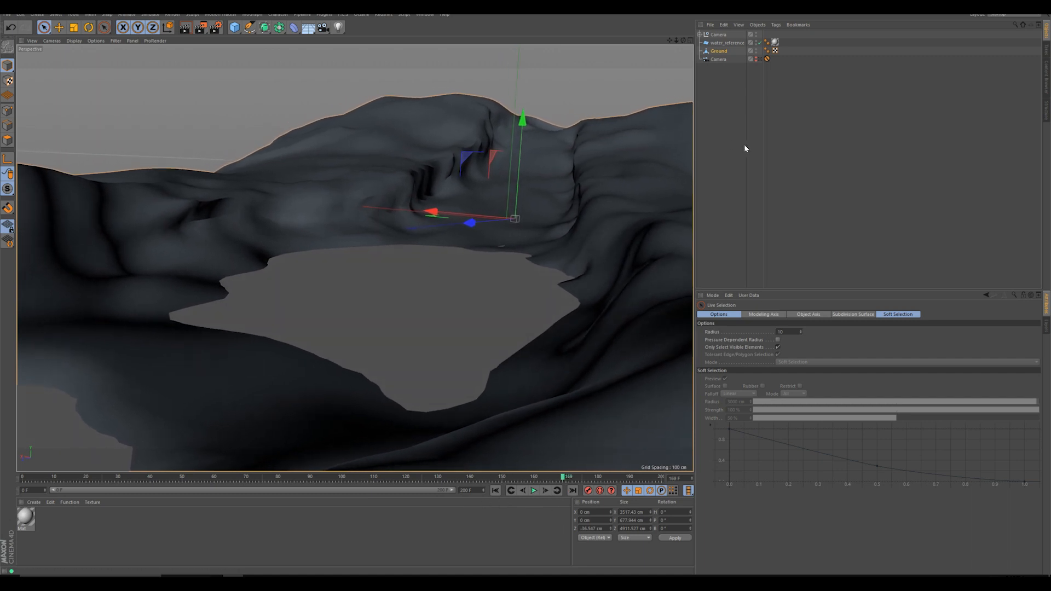
pyautogui.click(796, 75)
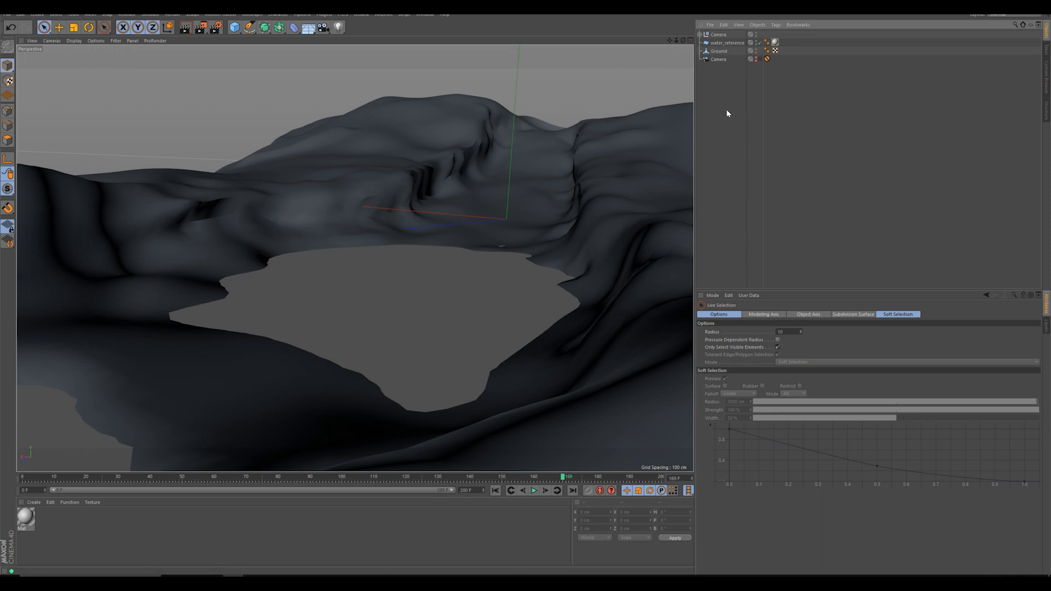
pyautogui.click(395, 166)
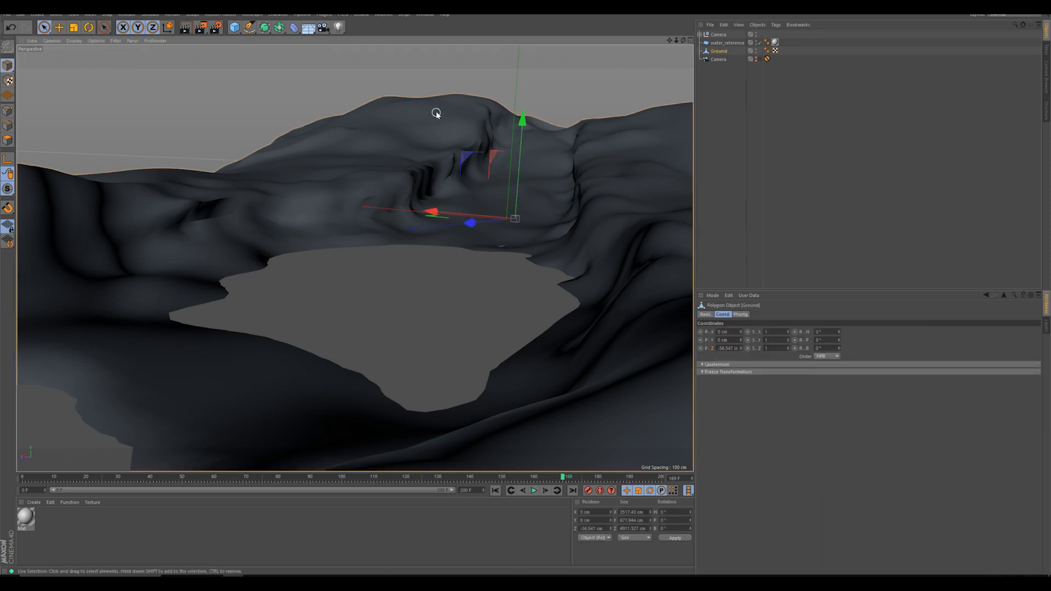
# Step: Try a Pull brush stroke on the terrain in the Sculpt layout, undo it and return to the Standard layout
pyautogui.click(995, 16)
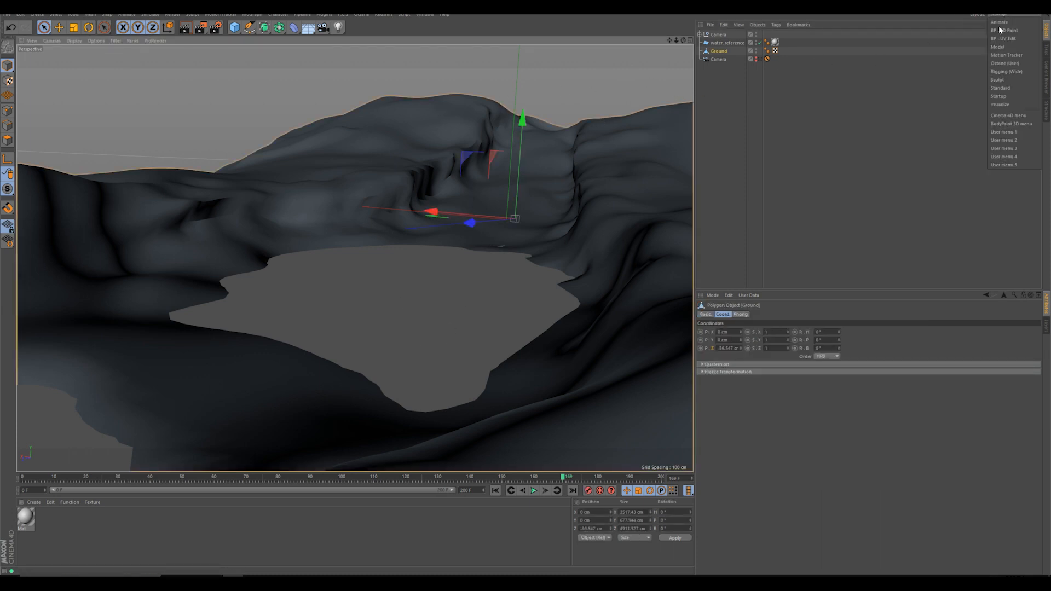
pyautogui.click(1001, 79)
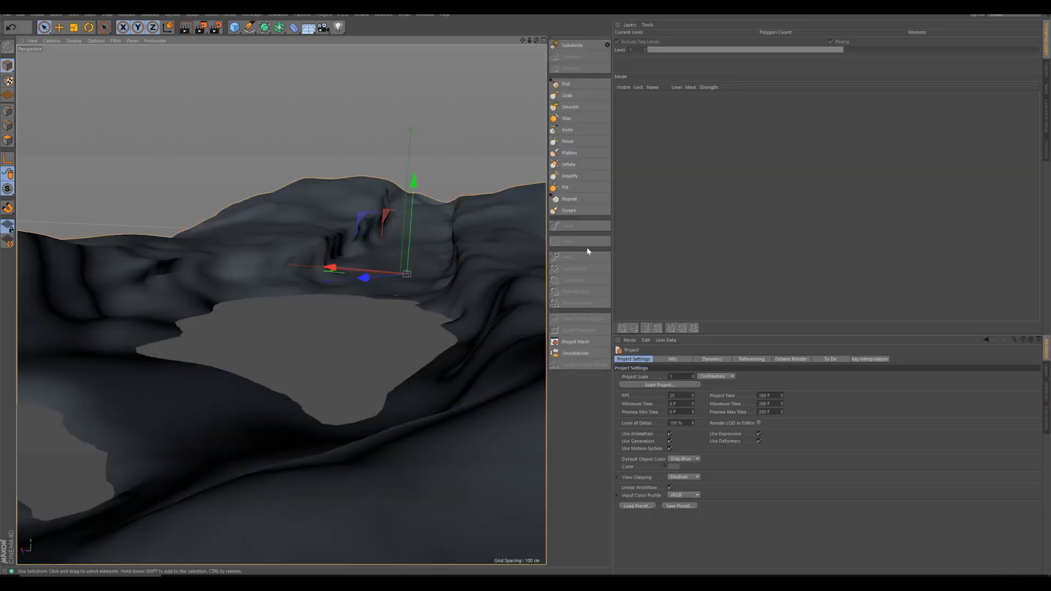
pyautogui.click(568, 84)
pyautogui.hotkey('ctrl', 'z')
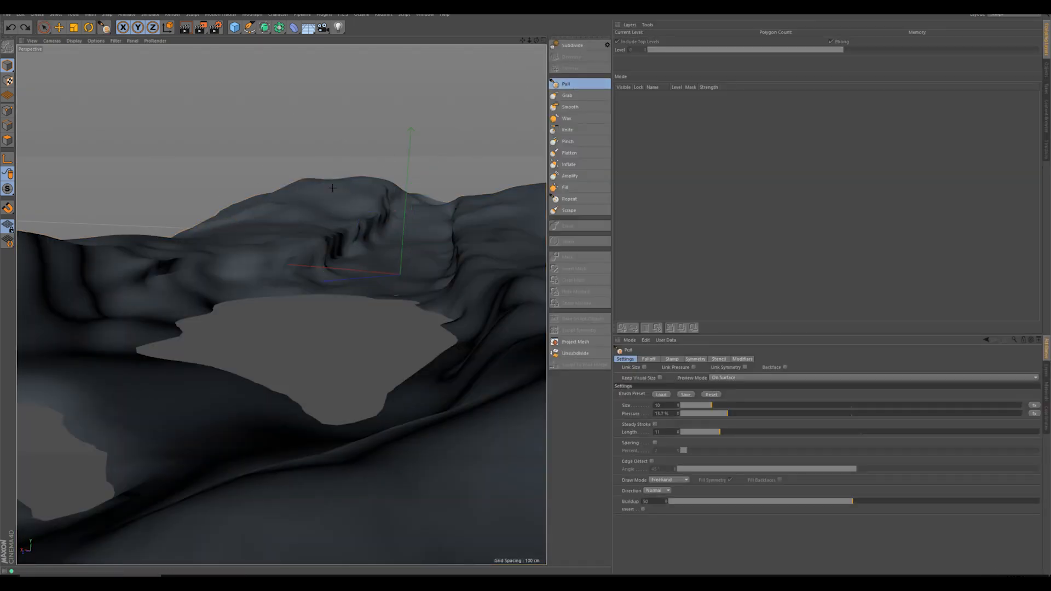
pyautogui.click(992, 18)
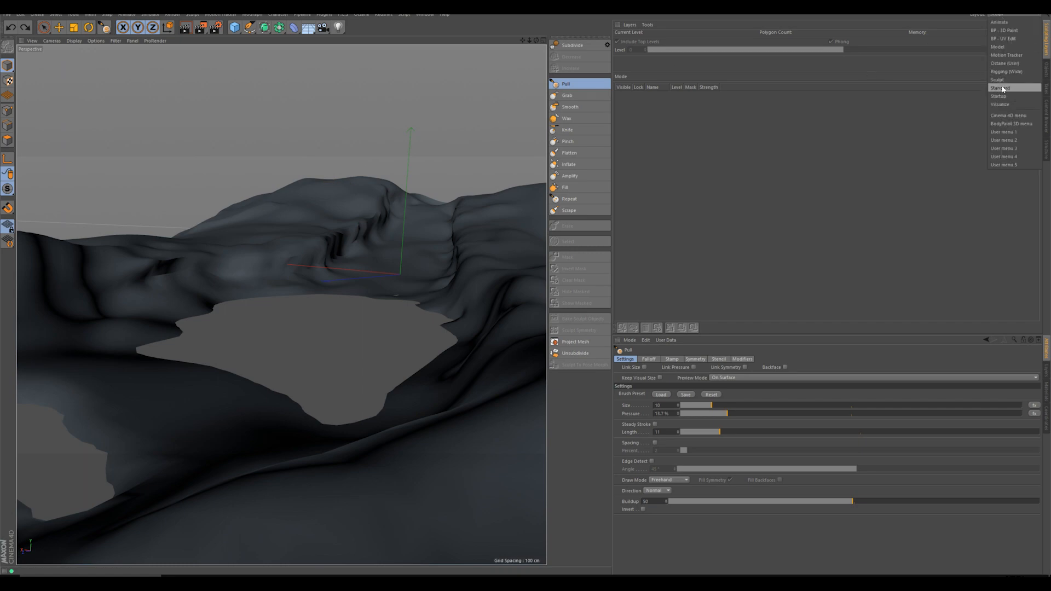
pyautogui.click(1006, 89)
pyautogui.click(783, 137)
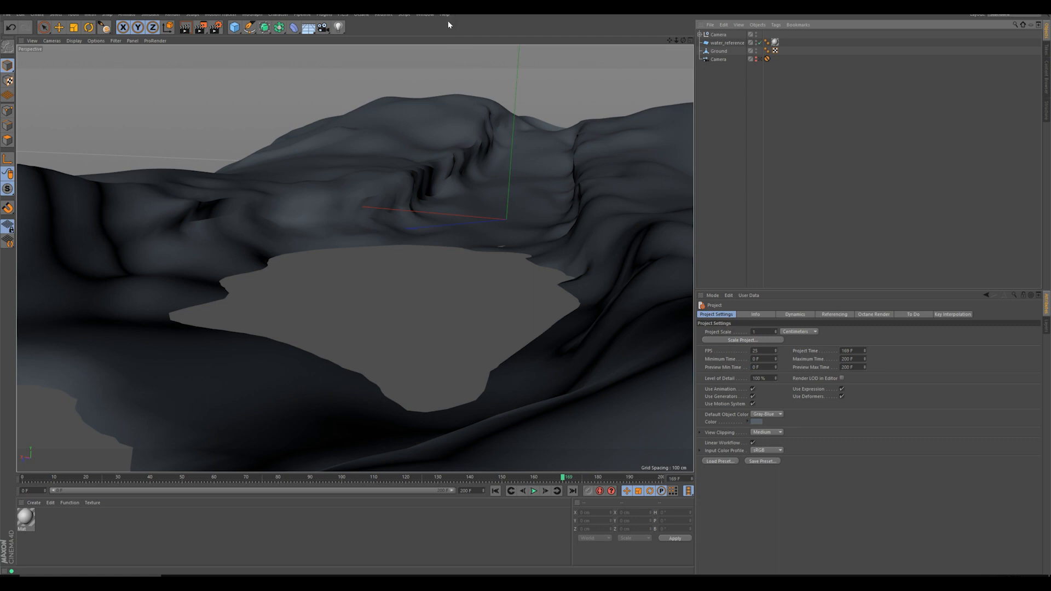
# Step: Switch to the Jeep_Wrangler_Animation_Patreon_v001.c4d project and inspect the properties of the Terrain_Patreon_v001 XRef
pyautogui.click(430, 15)
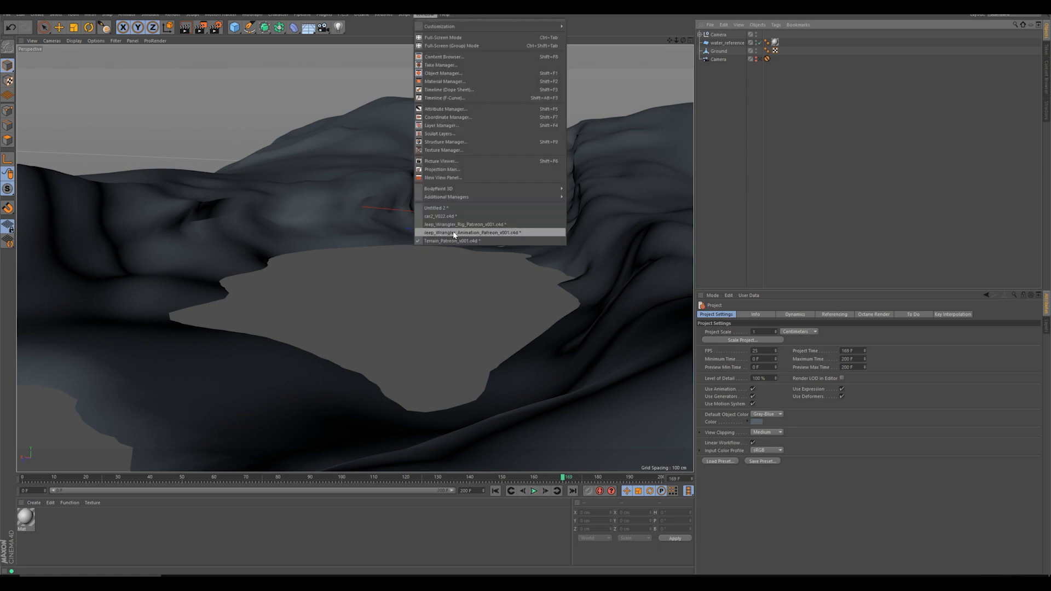
pyautogui.click(485, 232)
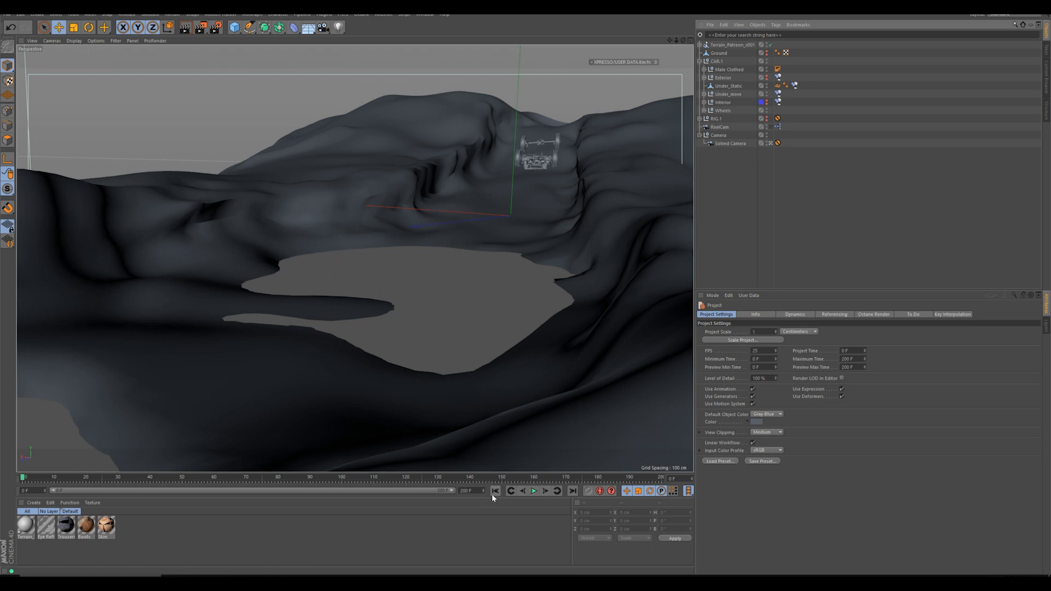
pyautogui.click(740, 45)
pyautogui.click(738, 315)
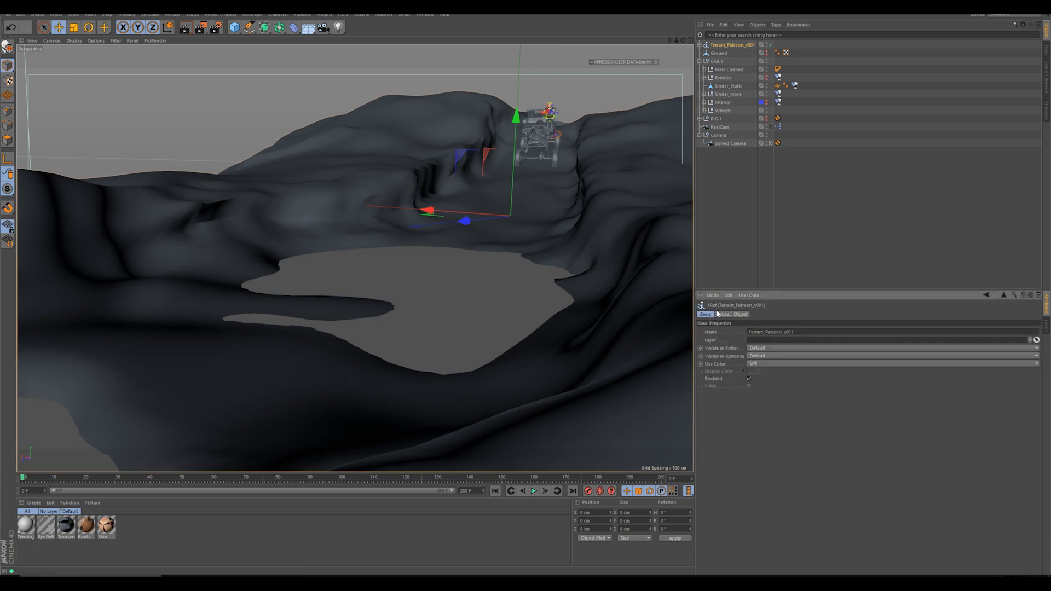
pyautogui.moveTo(809, 343)
pyautogui.mouseDown()
pyautogui.moveTo(749, 342)
pyautogui.moveTo(804, 342)
pyautogui.mouseUp()
pyautogui.click(876, 251)
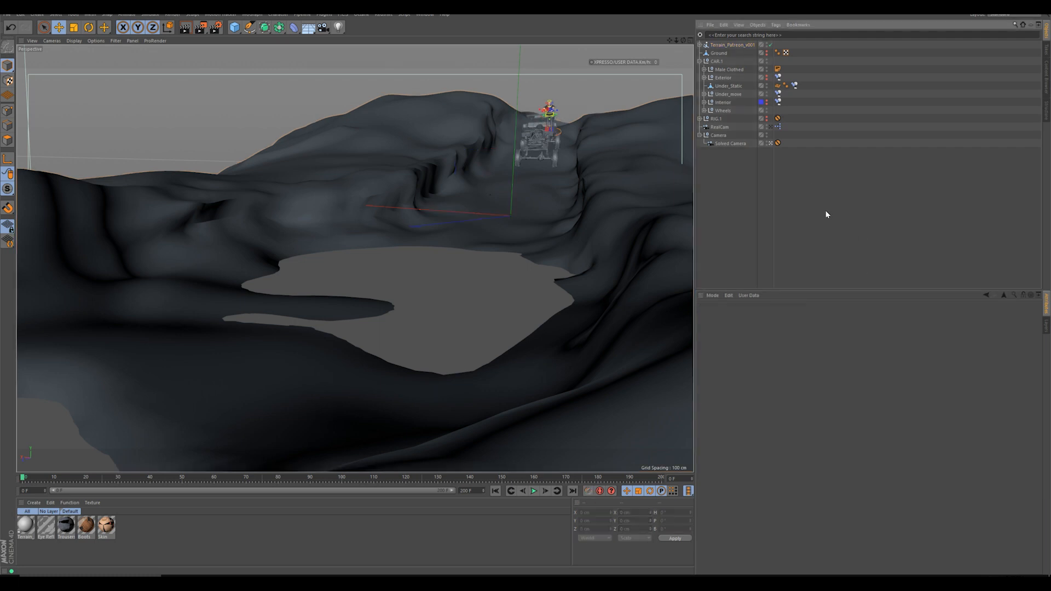
# Step: Expand the RIG.1 group, select XPRESSO/USER DATA and make the Exterior group visible in the viewport
pyautogui.click(715, 62)
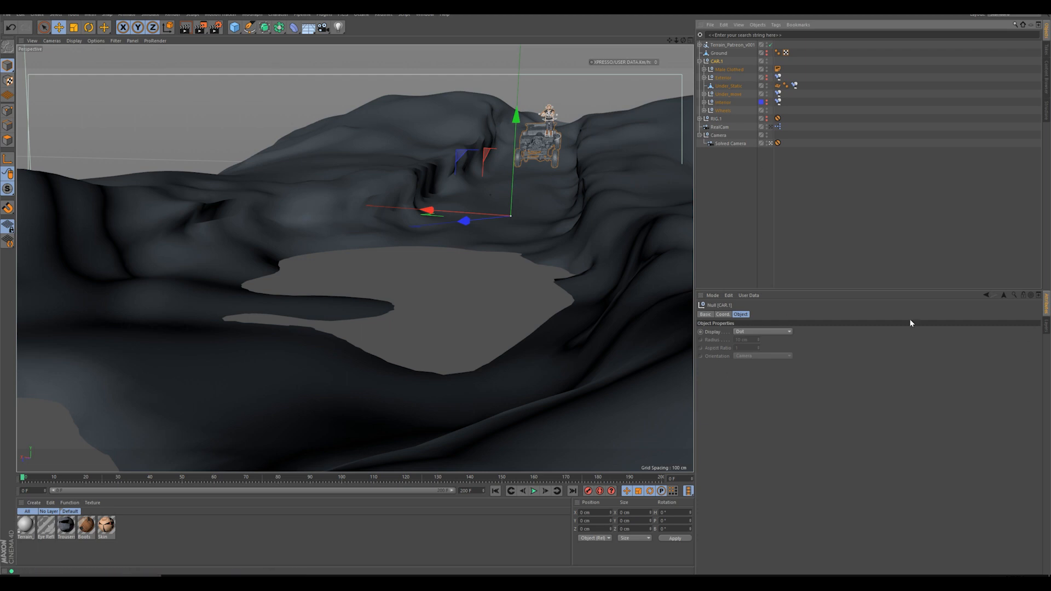
pyautogui.click(737, 70)
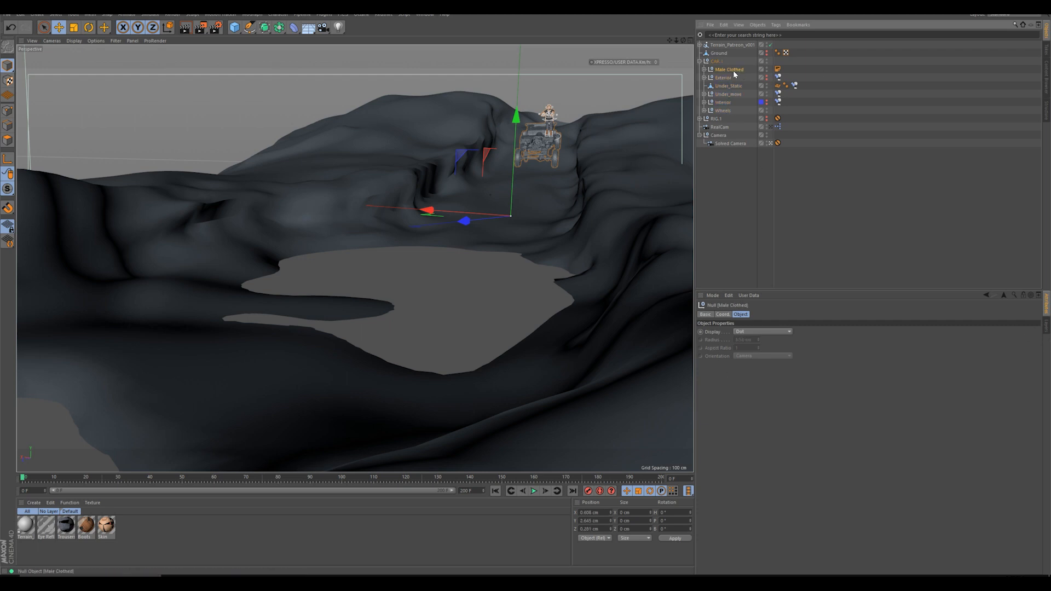
pyautogui.click(716, 118)
pyautogui.click(699, 119)
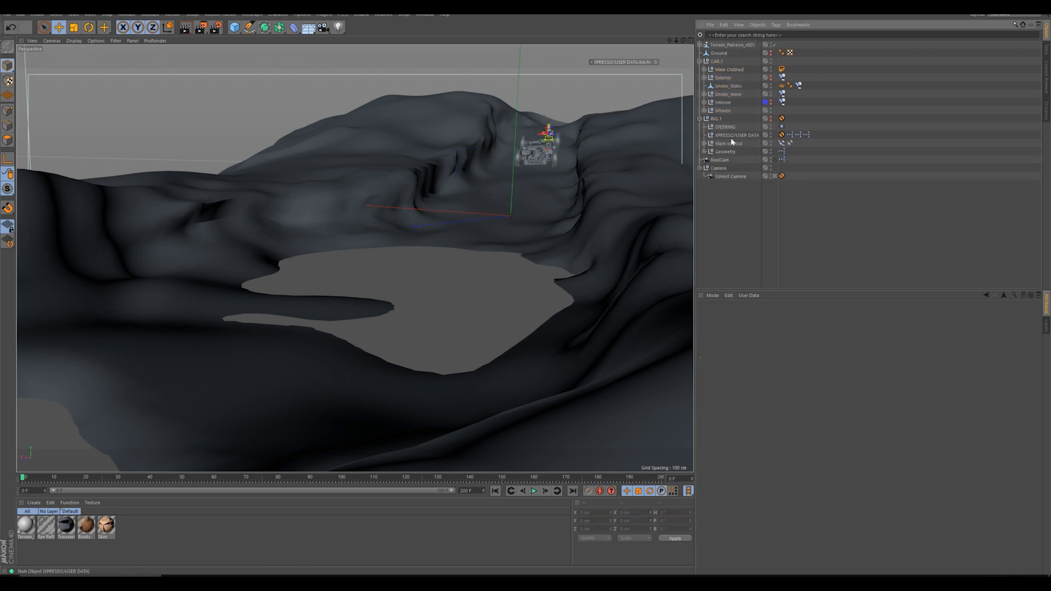
pyautogui.click(730, 136)
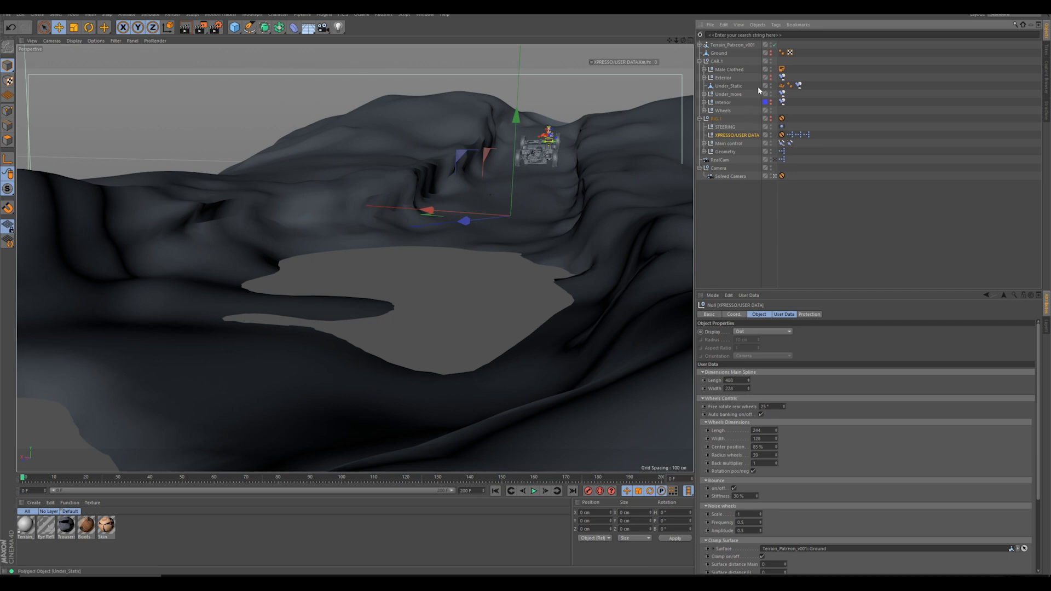
pyautogui.click(770, 76)
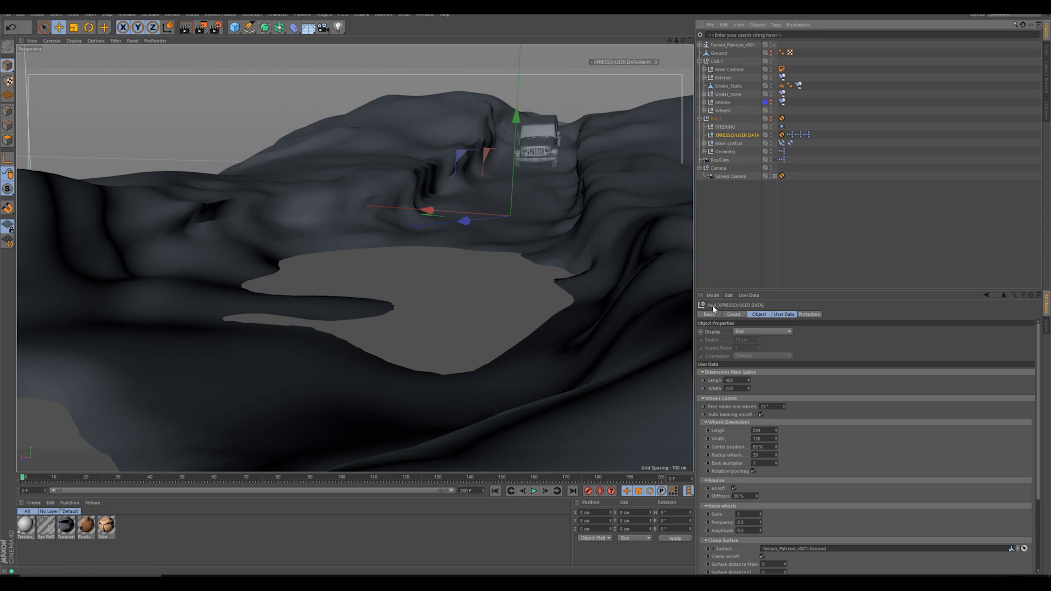
# Step: Review the coordinates of Main control and the user data of XPRESSO/USER DATA
pyautogui.click(733, 314)
pyautogui.click(730, 145)
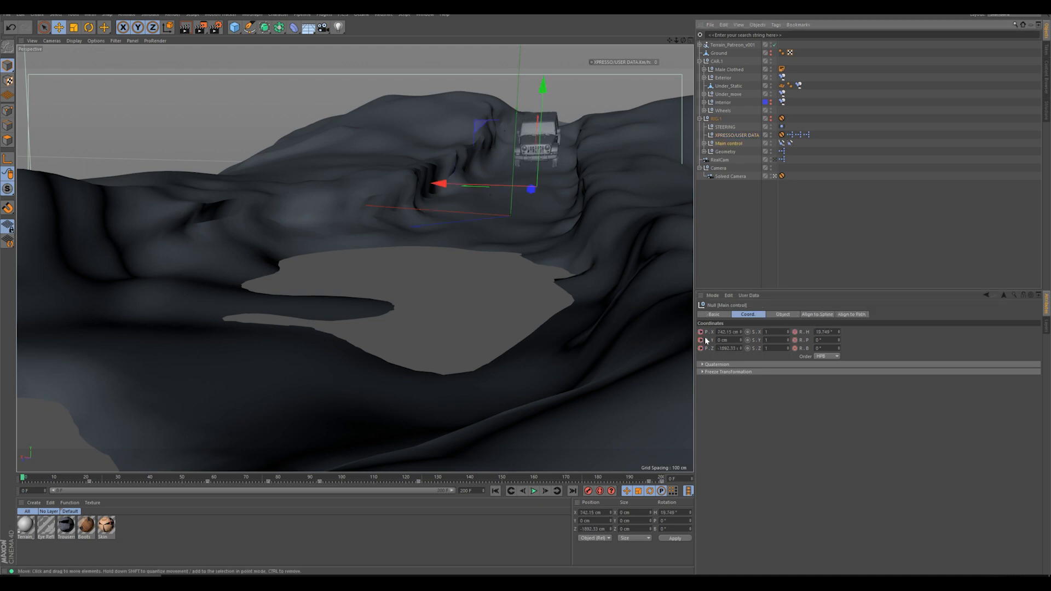
pyautogui.click(733, 135)
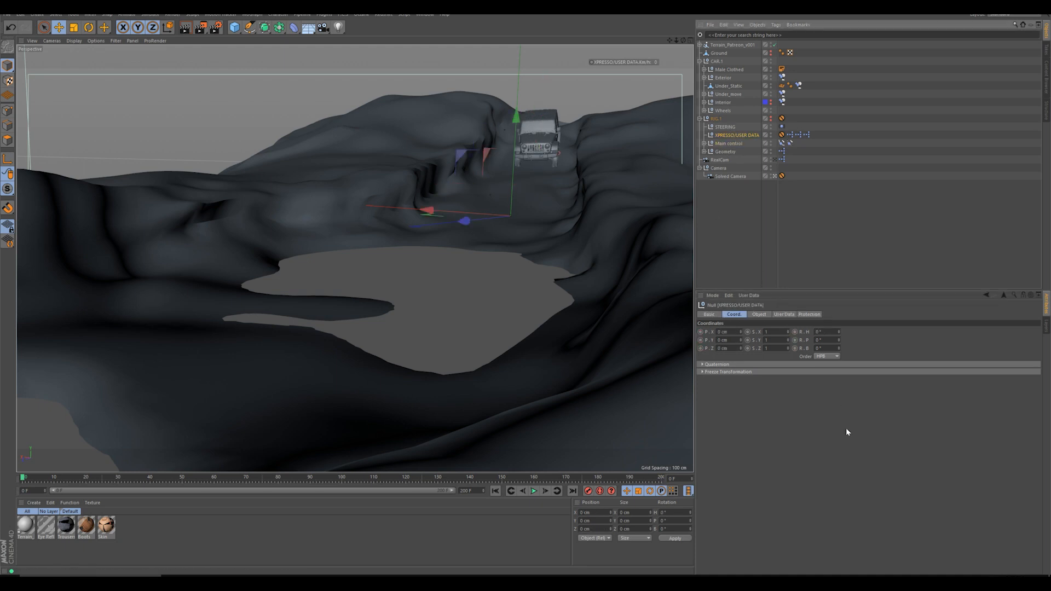
pyautogui.click(784, 315)
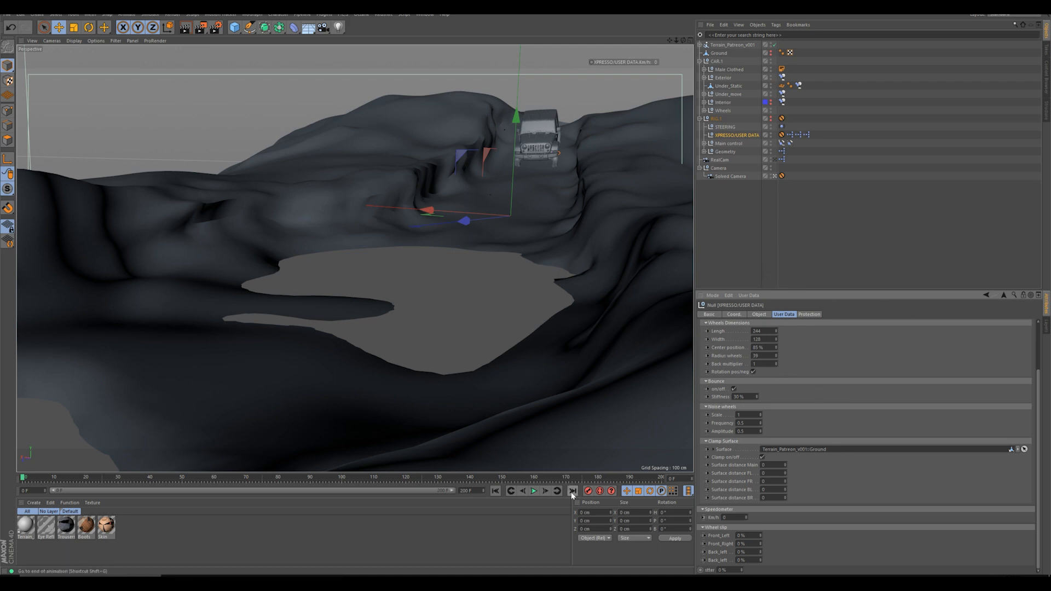
# Step: Play the jeep animation over the terrain, collapse the Wheels Dimensions user data and rewind to the first frame
pyautogui.click(534, 491)
pyautogui.click(810, 323)
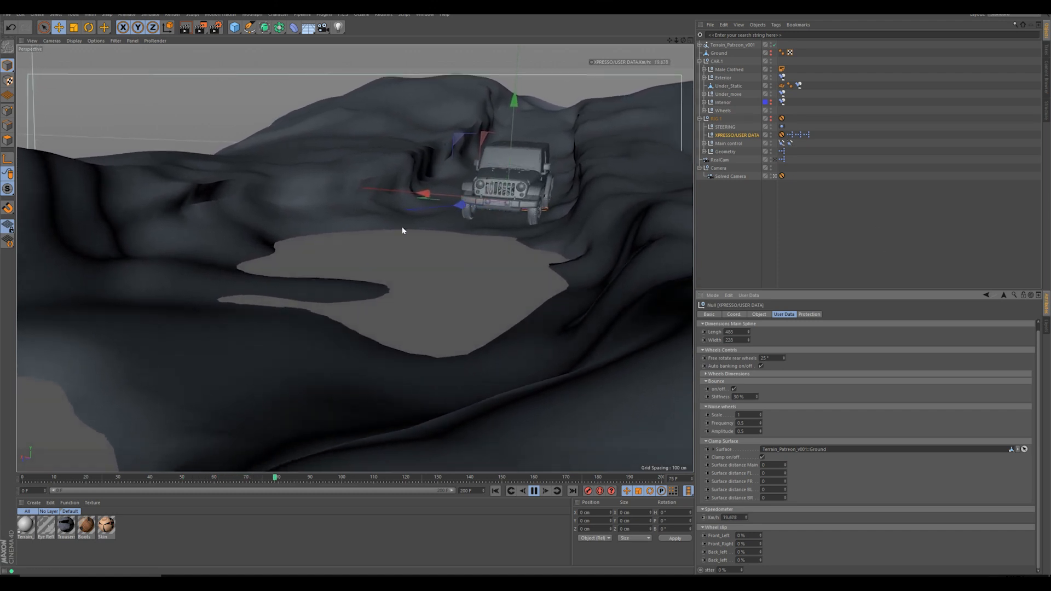
pyautogui.click(727, 205)
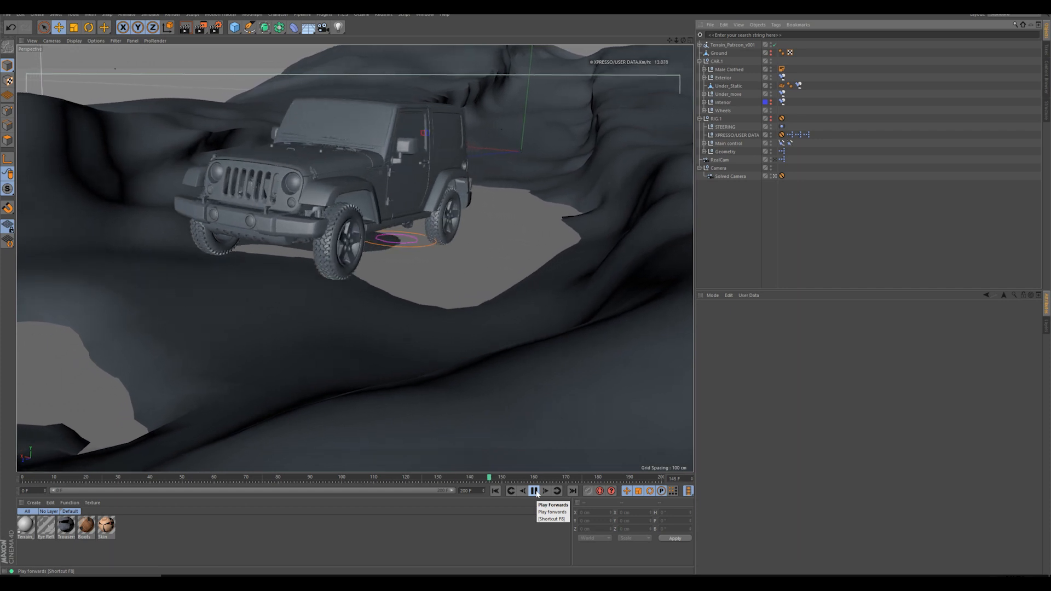
pyautogui.click(535, 491)
pyautogui.click(496, 493)
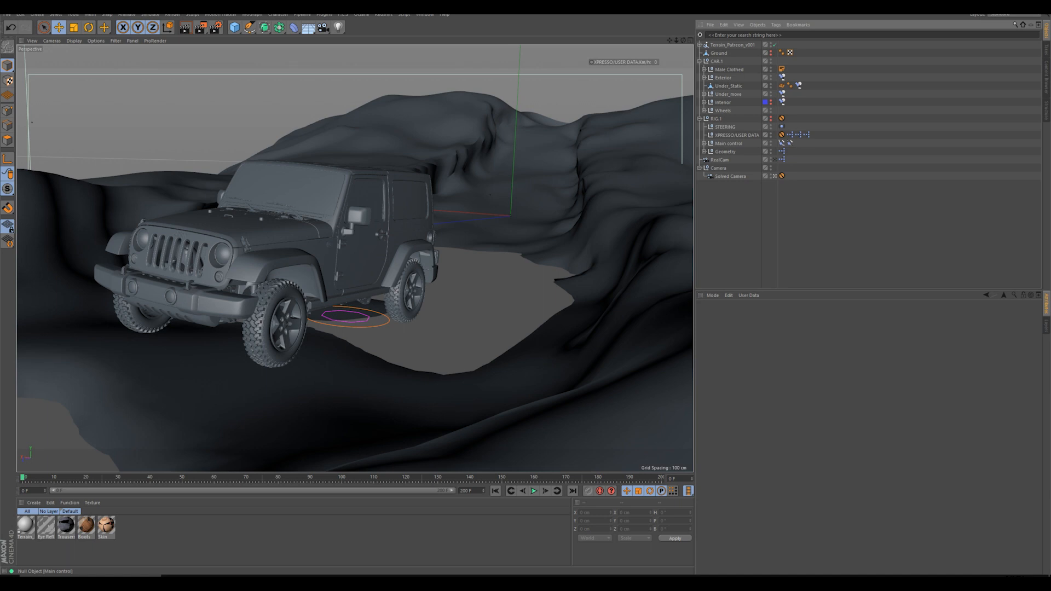
# Step: Replay the jeep animation from the start twice and stop it at frame 35
pyautogui.click(534, 491)
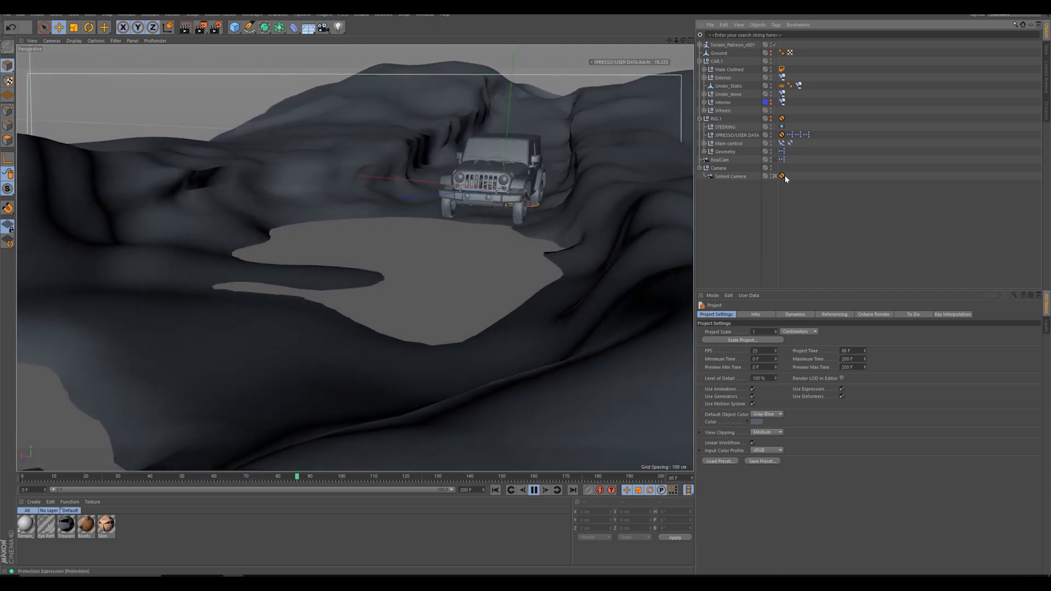
pyautogui.click(536, 490)
pyautogui.click(496, 491)
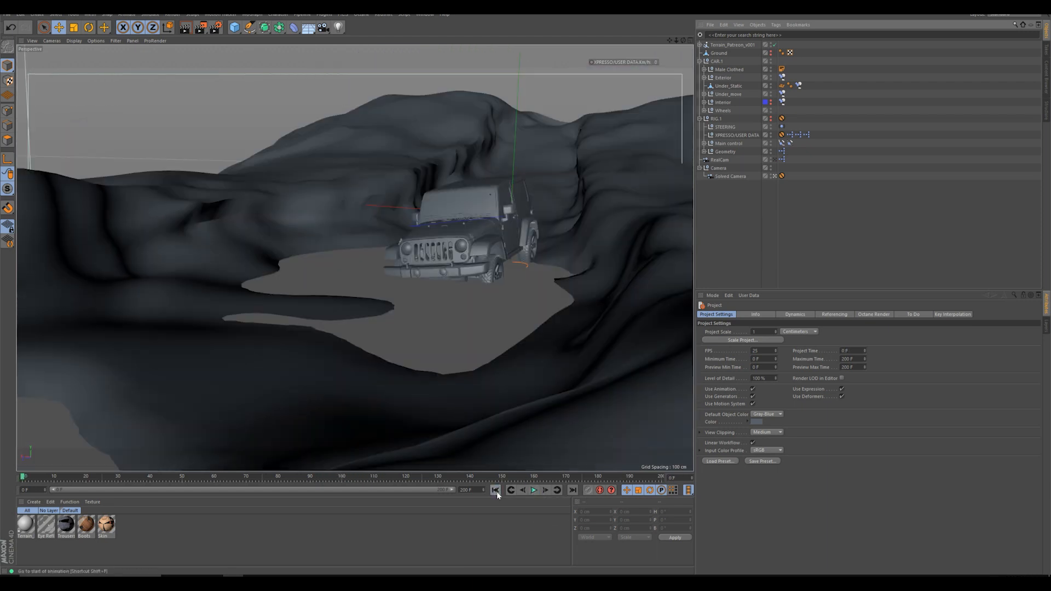
pyautogui.click(536, 492)
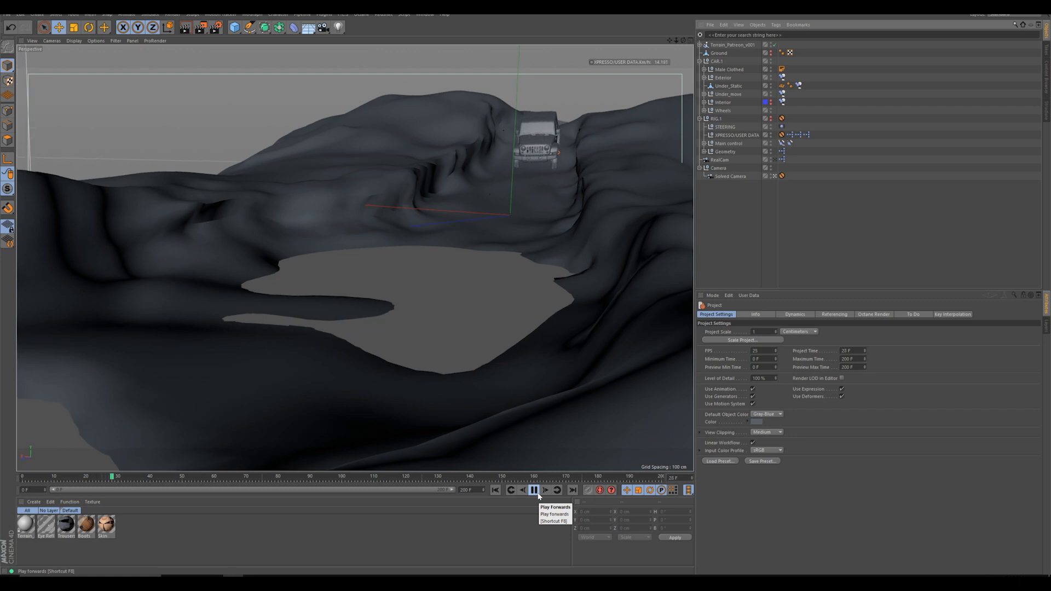
pyautogui.click(537, 495)
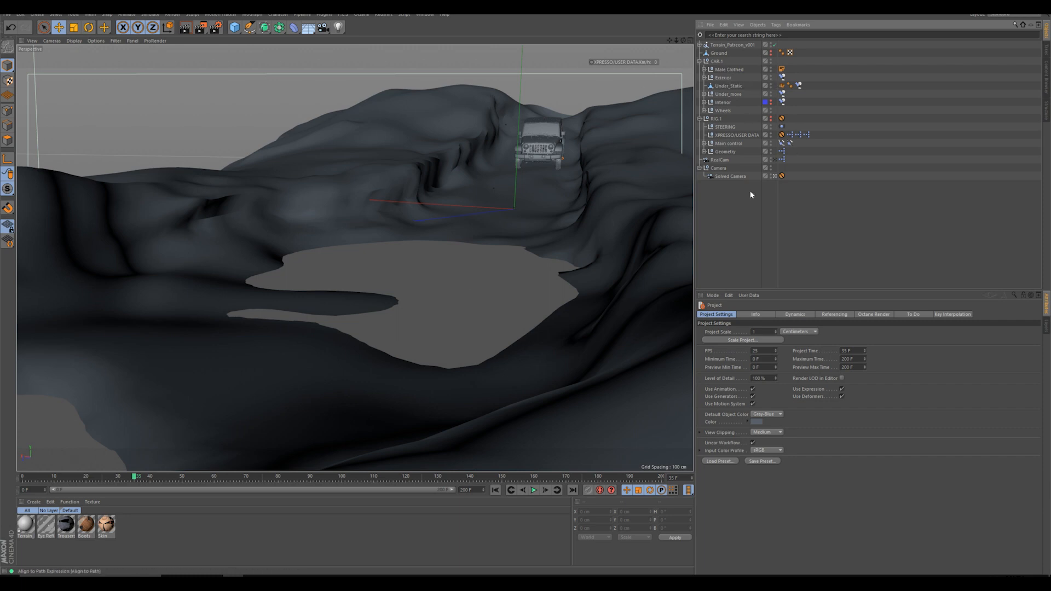
# Step: Select the CAR.1 parts one by one, from Male Clothed to Wheels, and clear the selection
pyautogui.click(718, 71)
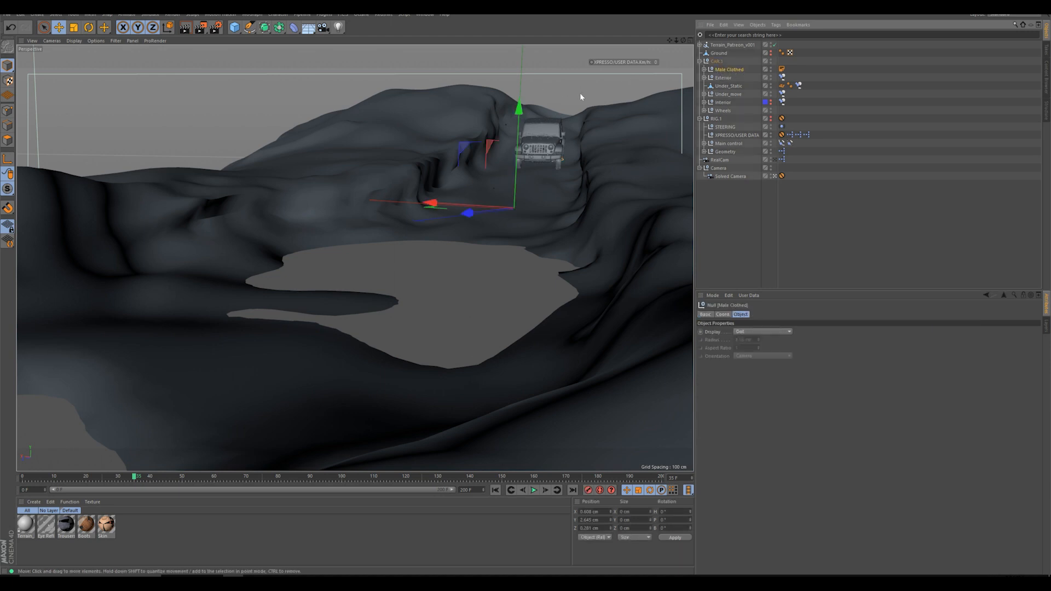
pyautogui.click(726, 86)
pyautogui.click(727, 94)
pyautogui.click(723, 110)
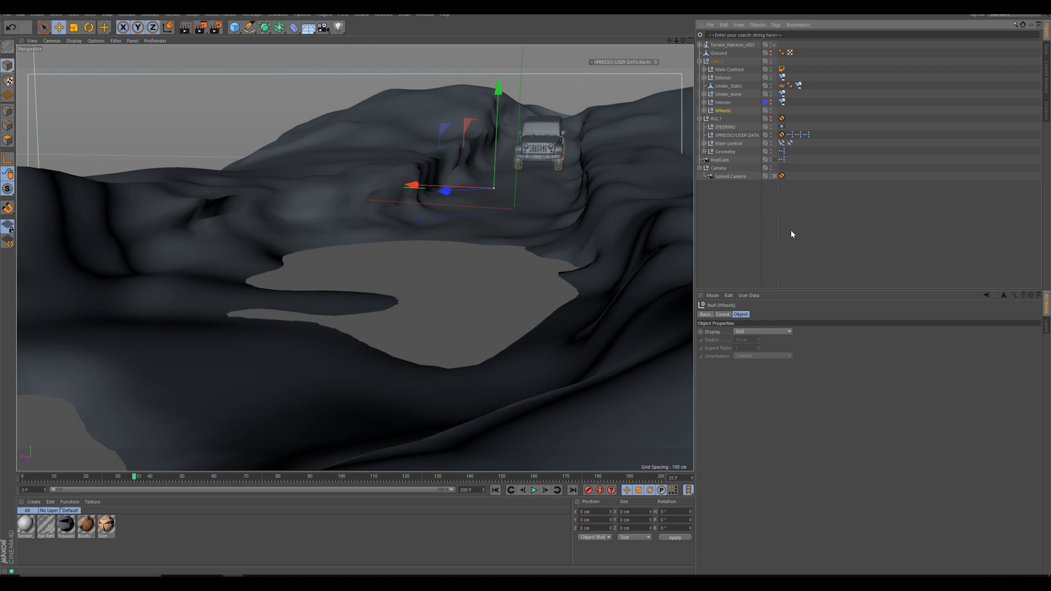
pyautogui.click(832, 213)
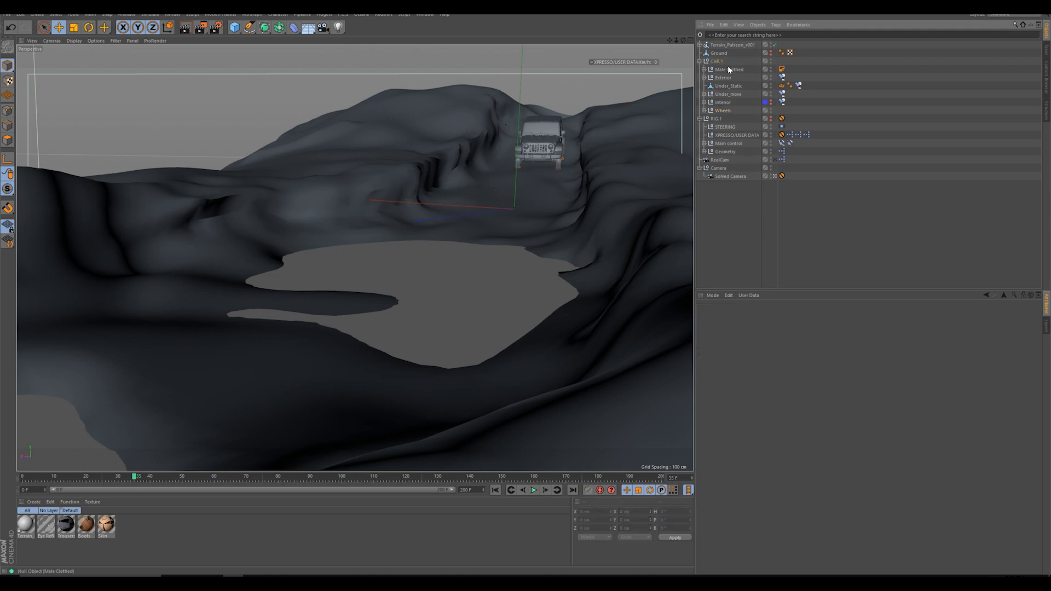
# Step: Export the Male Clothed group to Alembic, naming the file guy in the Animation folder
pyautogui.click(729, 70)
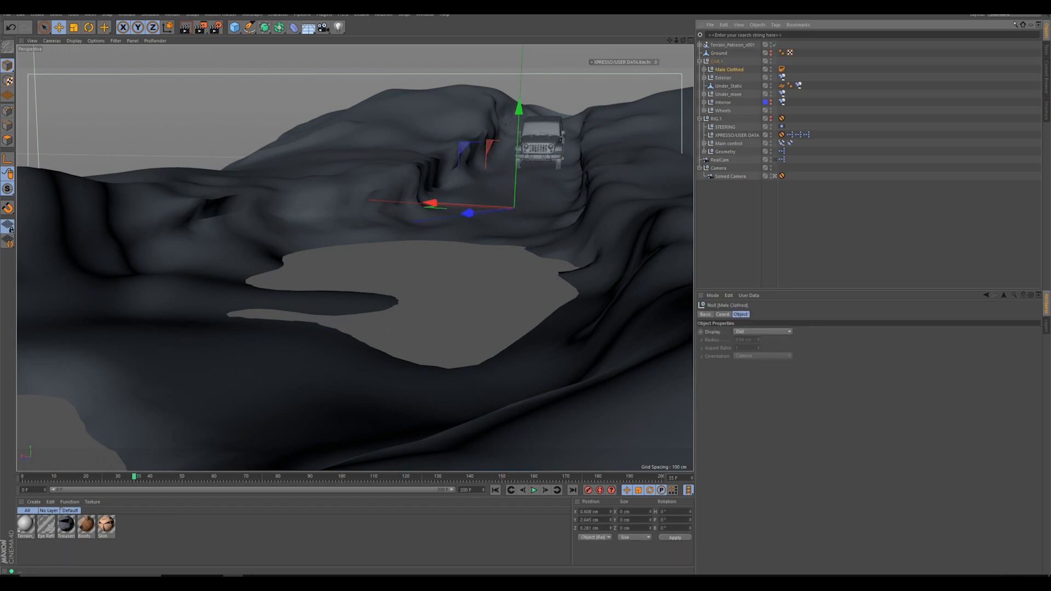
pyautogui.click(2, 15)
pyautogui.click(47, 164)
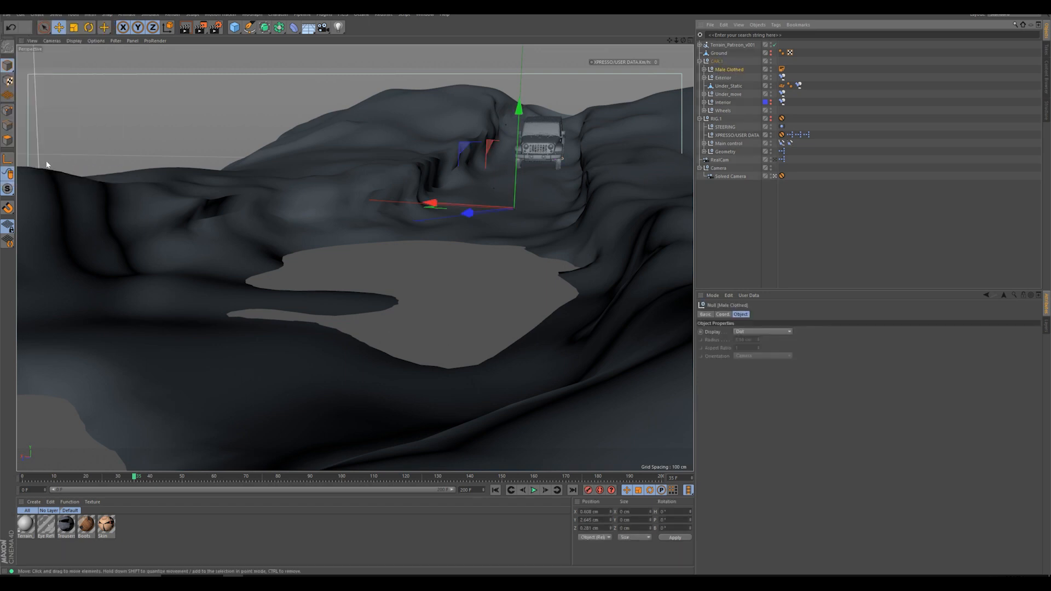
pyautogui.click(7, 15)
pyautogui.moveTo(35, 164)
pyautogui.click(144, 173)
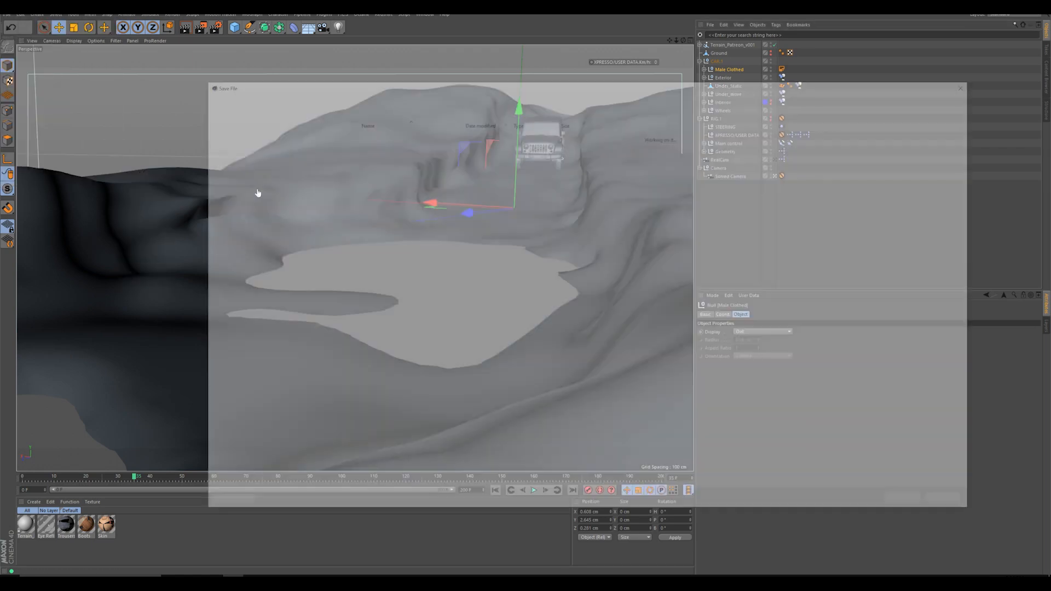
pyautogui.write('guy')
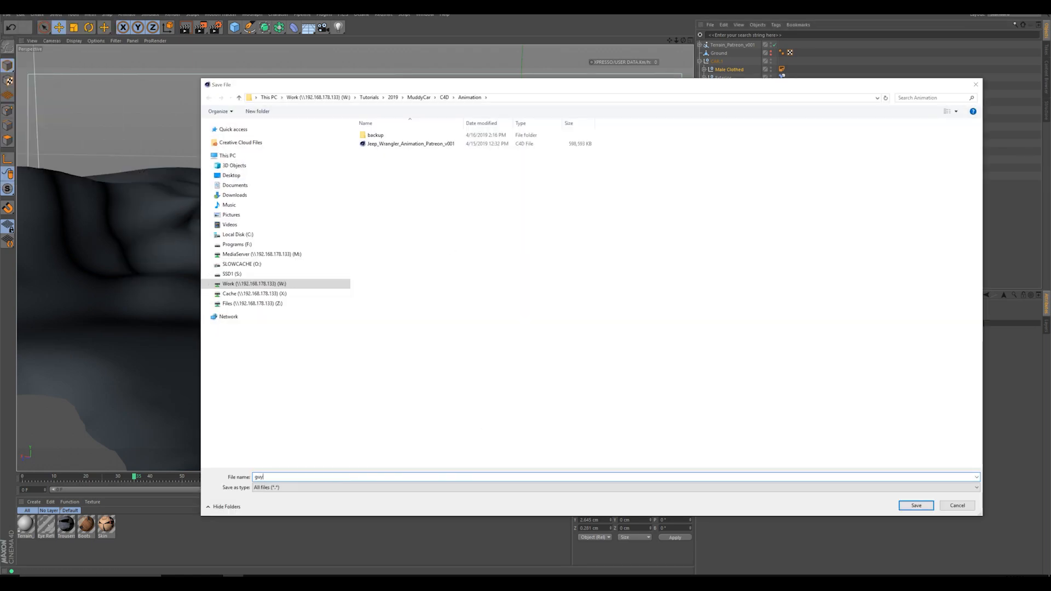
pyautogui.press('Return')
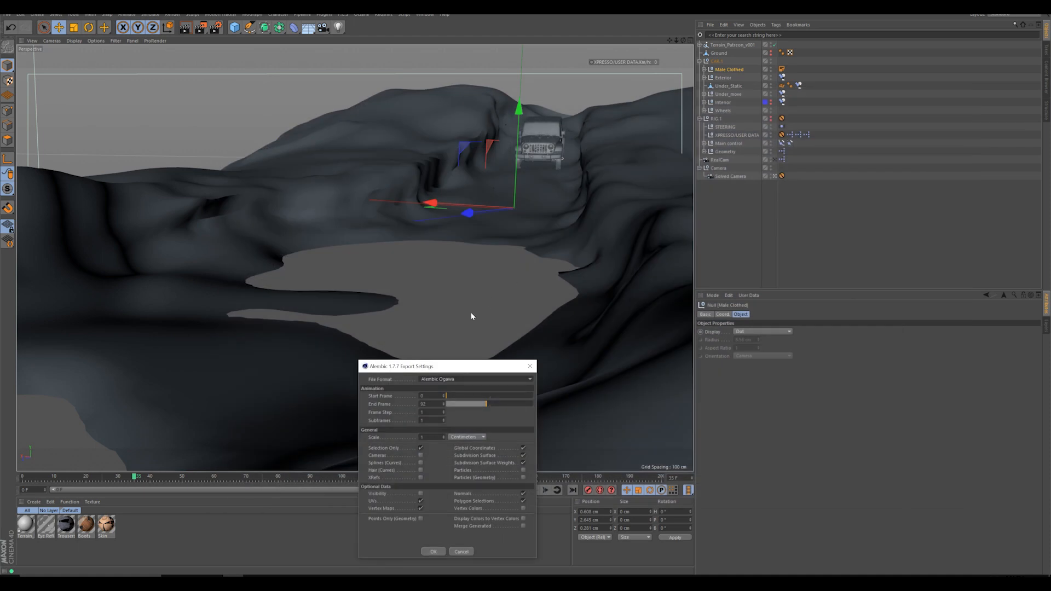
# Step: Set the Alembic export's end frame to 200 and confirm the export settings
pyautogui.moveTo(464, 367); pyautogui.dragTo(414, 204)
pyautogui.moveTo(436, 242); pyautogui.dragTo(475, 250)
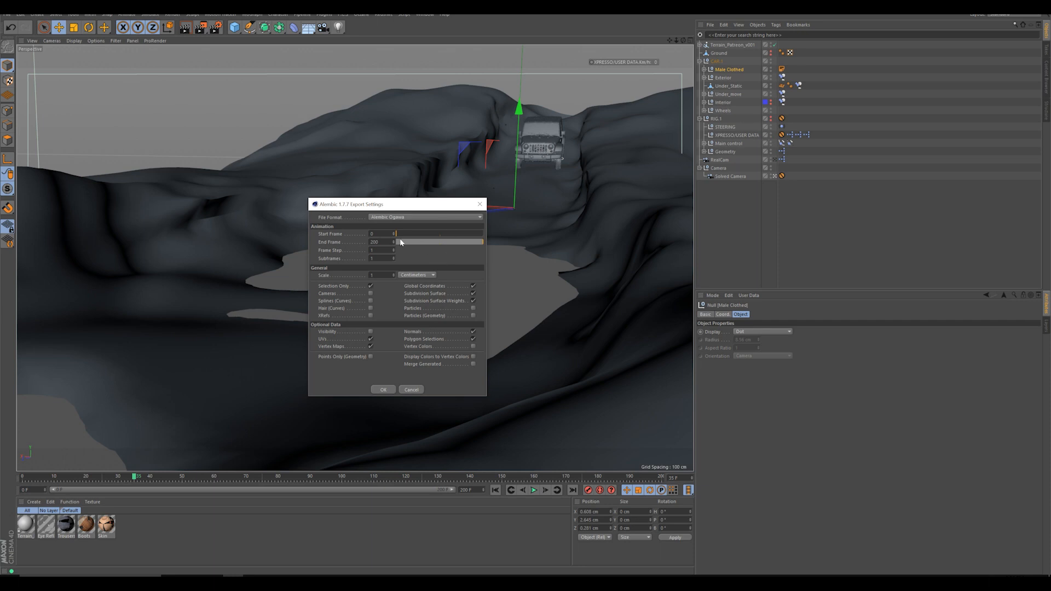
pyautogui.click(383, 390)
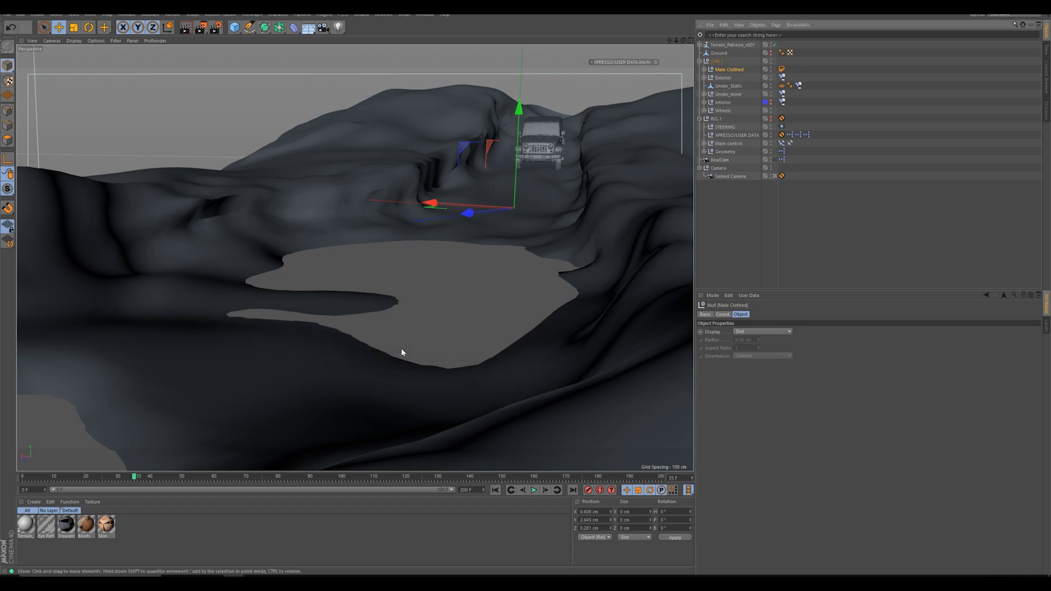
# Step: Open guy.abc from the Animation folder as a separate project, accepting the default Alembic import settings
pyautogui.click(6, 14)
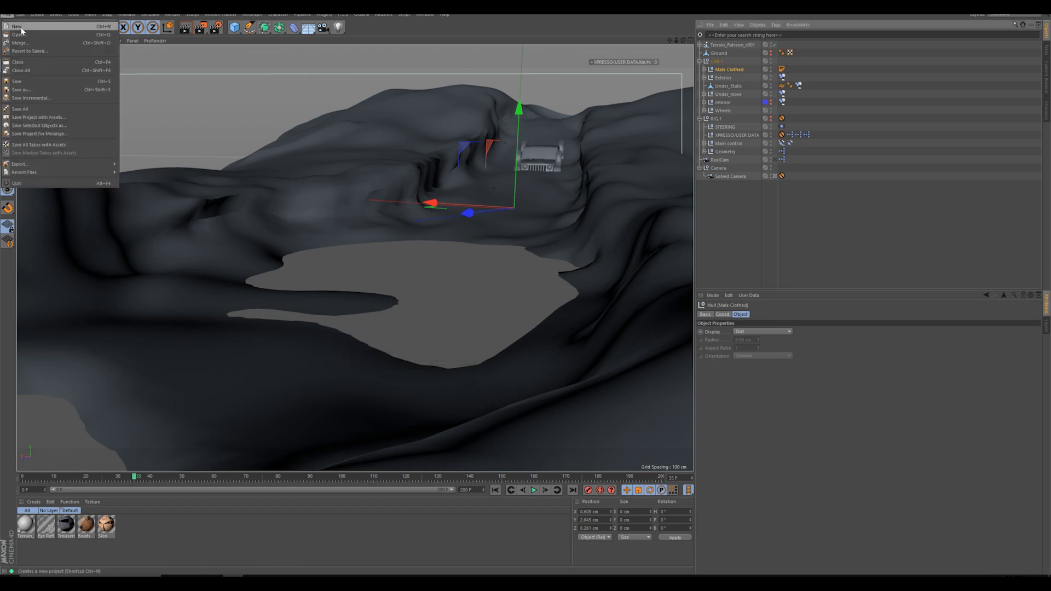
pyautogui.click(25, 28)
pyautogui.click(344, 144)
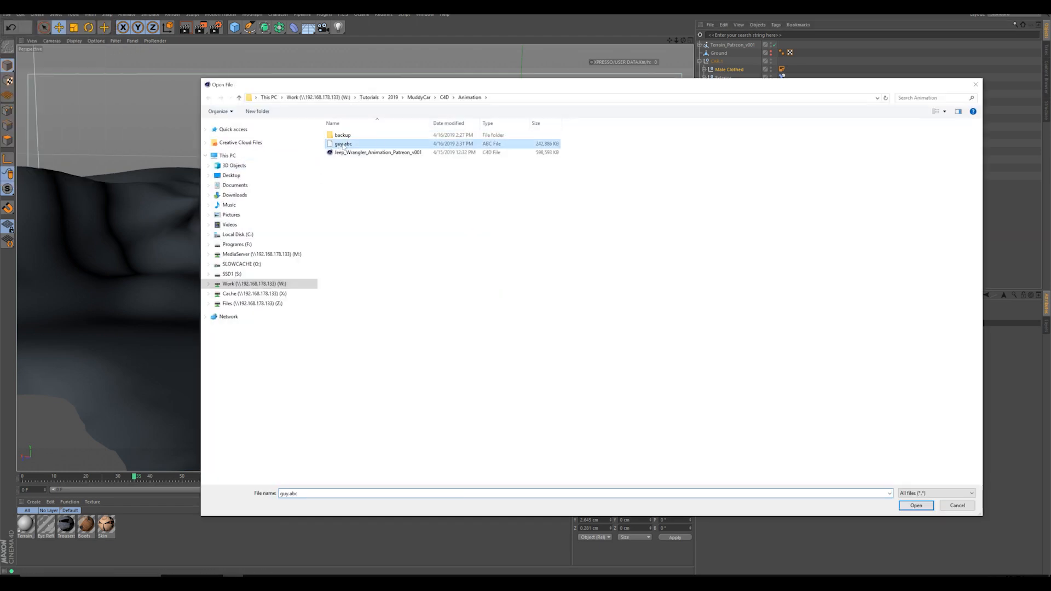
pyautogui.click(929, 508)
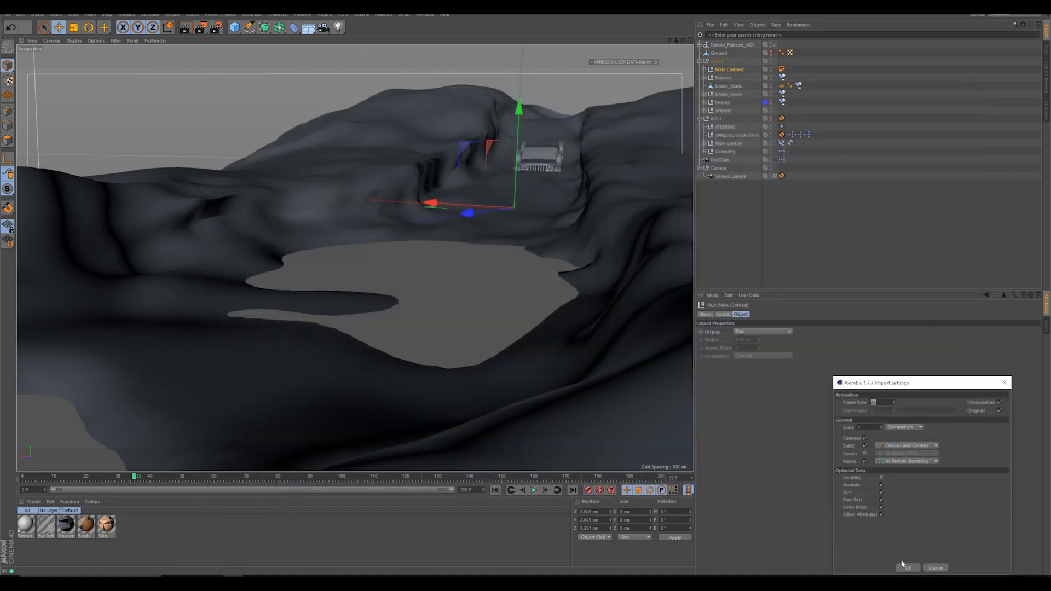
pyautogui.click(914, 569)
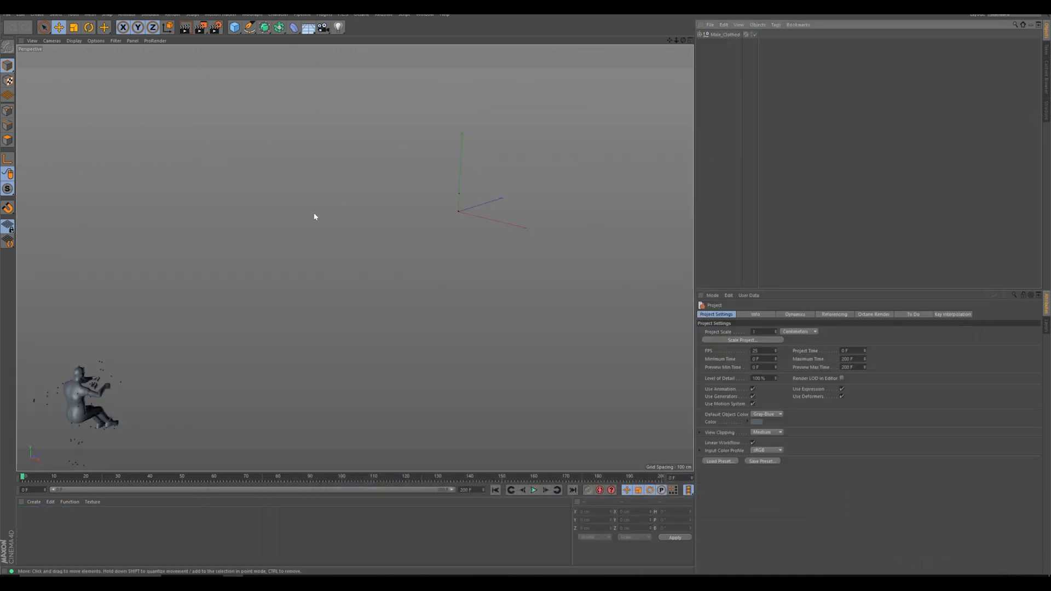
# Step: Frame the imported driver's head and arms mesh and scrub through the animation to frame 167 to check his movement
pyautogui.keyDown('alt'); pyautogui.moveTo(314, 217); pyautogui.dragTo(415, 223); pyautogui.keyUp('alt')
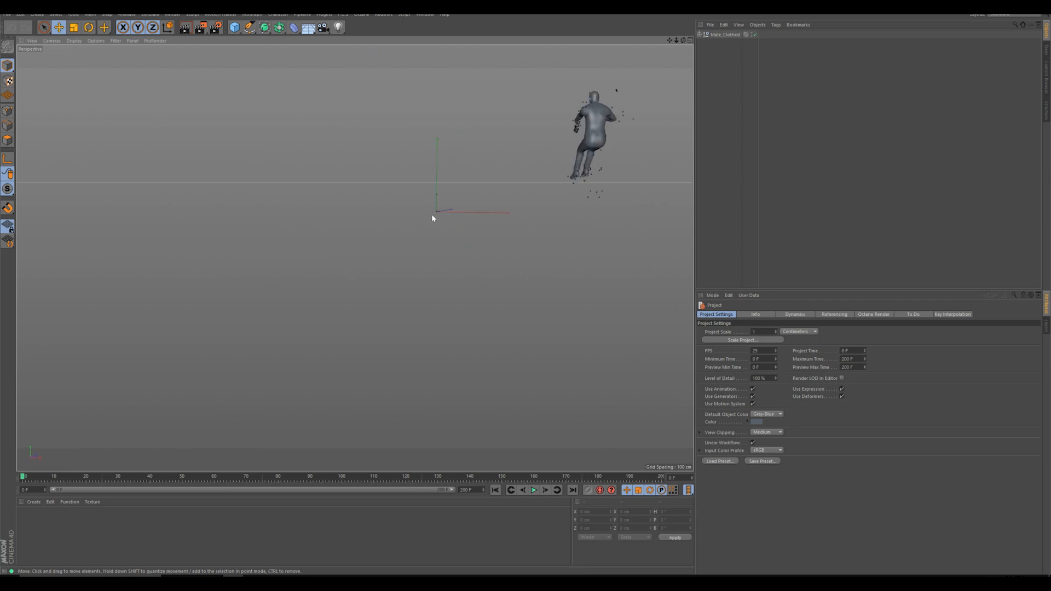
pyautogui.moveTo(24, 478); pyautogui.dragTo(297, 520)
pyautogui.click(451, 205)
pyautogui.press('o')
pyautogui.moveTo(300, 471); pyautogui.dragTo(334, 495)
pyautogui.moveTo(436, 500); pyautogui.dragTo(553, 497)
pyautogui.scroll(-5, 407, 264)
pyautogui.keyDown('alt'); pyautogui.moveTo(406, 264); pyautogui.dragTo(437, 295); pyautogui.keyUp('alt')
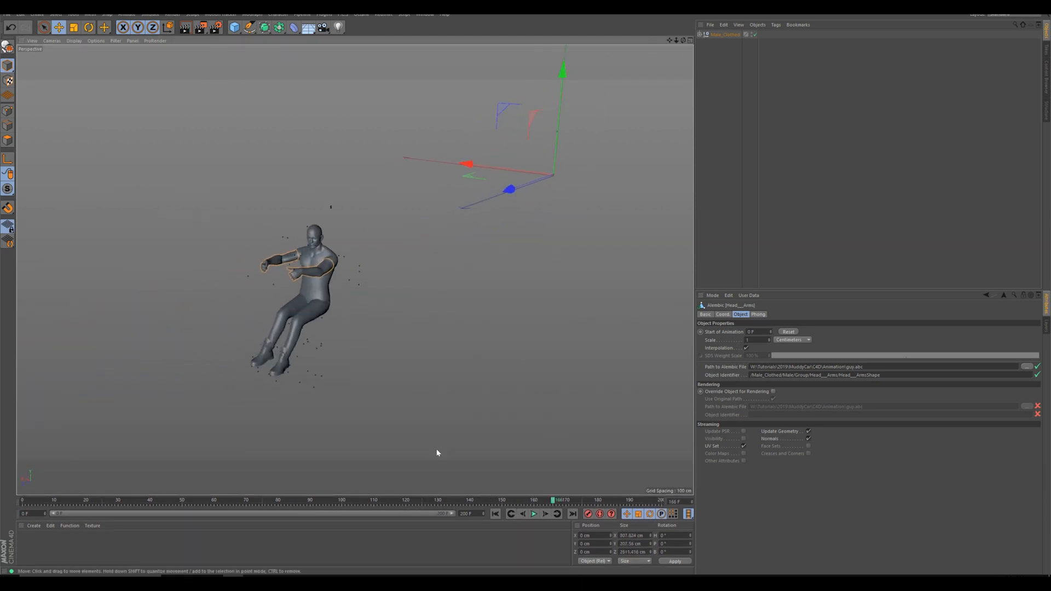
pyautogui.click(532, 502)
pyautogui.moveTo(531, 502); pyautogui.dragTo(556, 502)
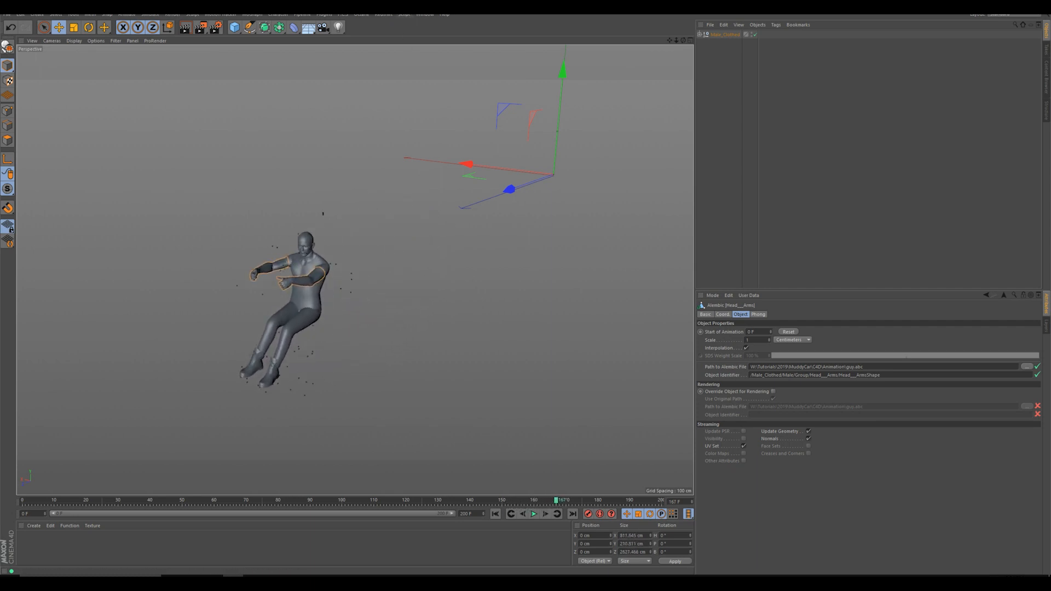
# Step: Switch back to the Jeep_Wrangler_Animation_Patreon_v001.c4d project and play the jeep animation on to frame 76
pyautogui.click(425, 15)
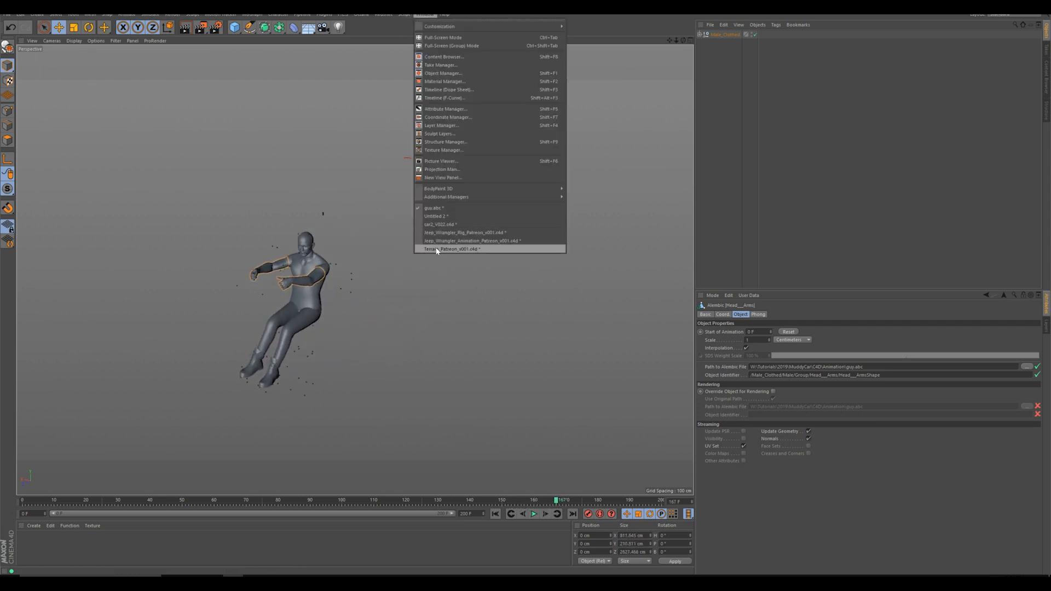
pyautogui.click(472, 242)
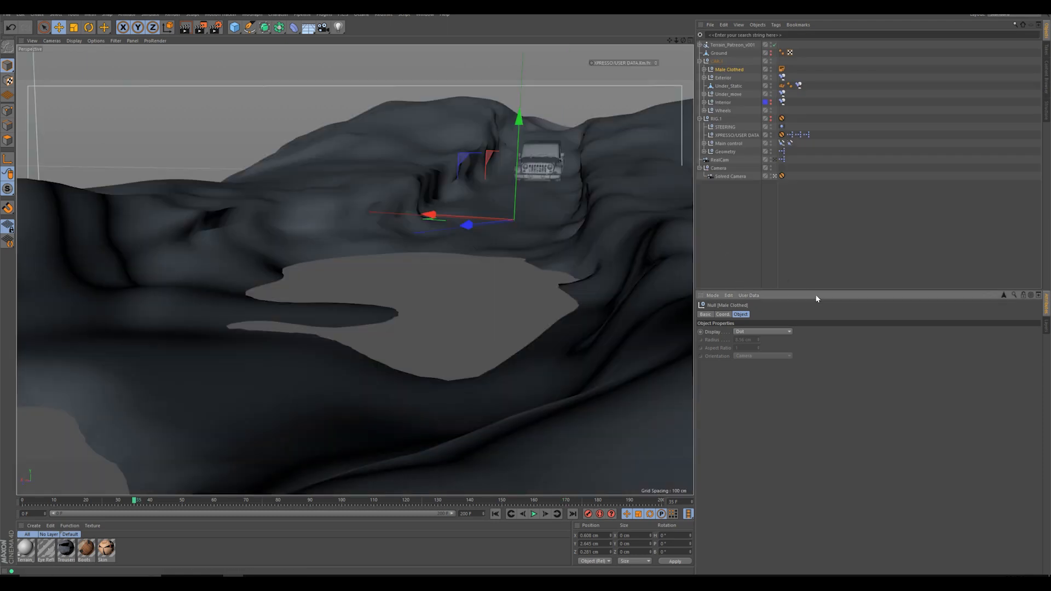
pyautogui.click(534, 513)
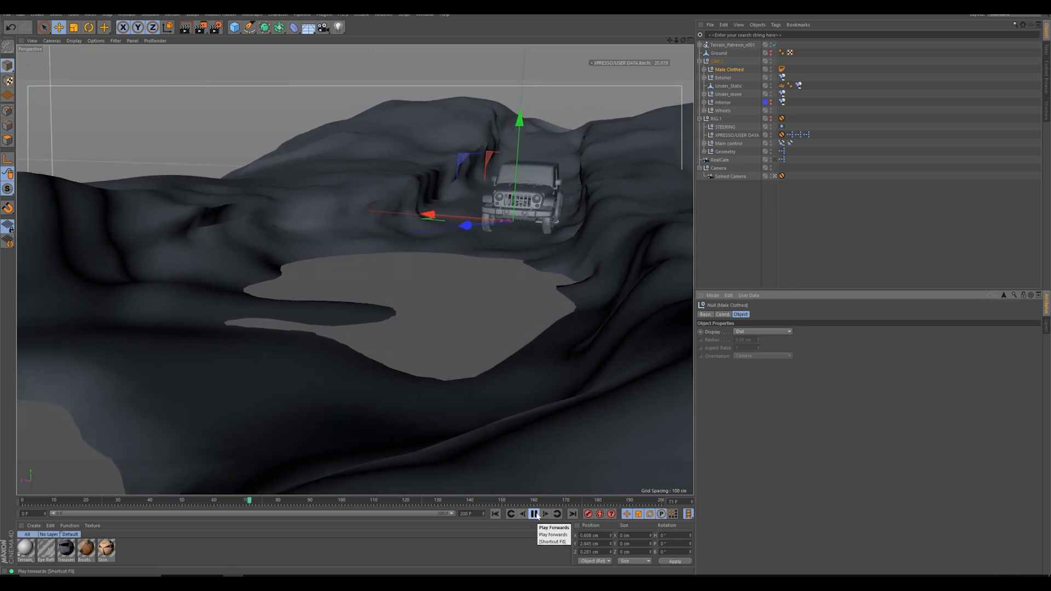
pyautogui.click(535, 514)
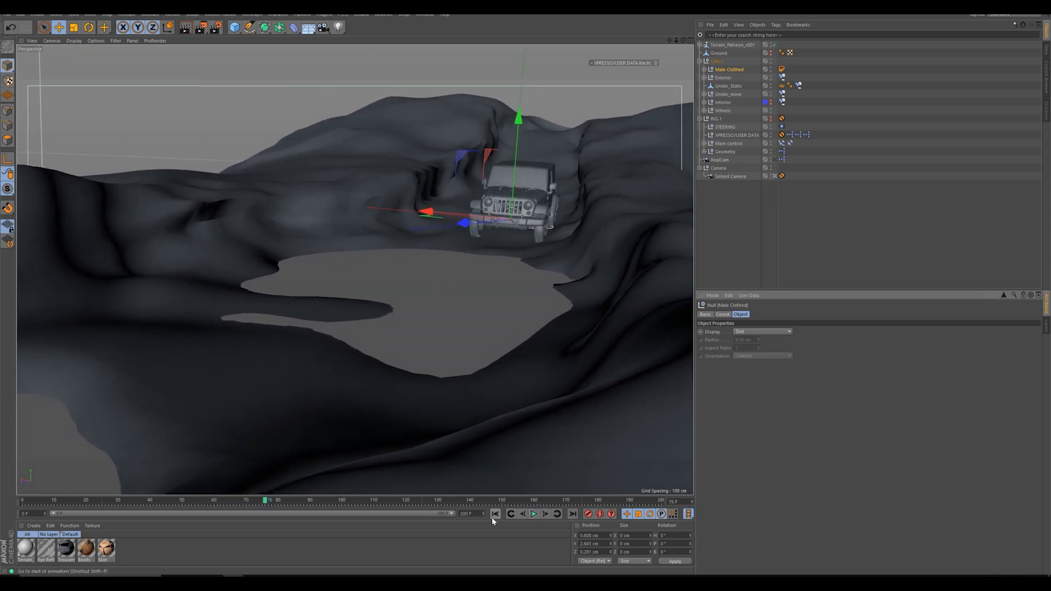
# Step: Clear the object selection and replay the jeep animation from the first frame, stopping at frame 12
pyautogui.click(496, 514)
pyautogui.click(777, 251)
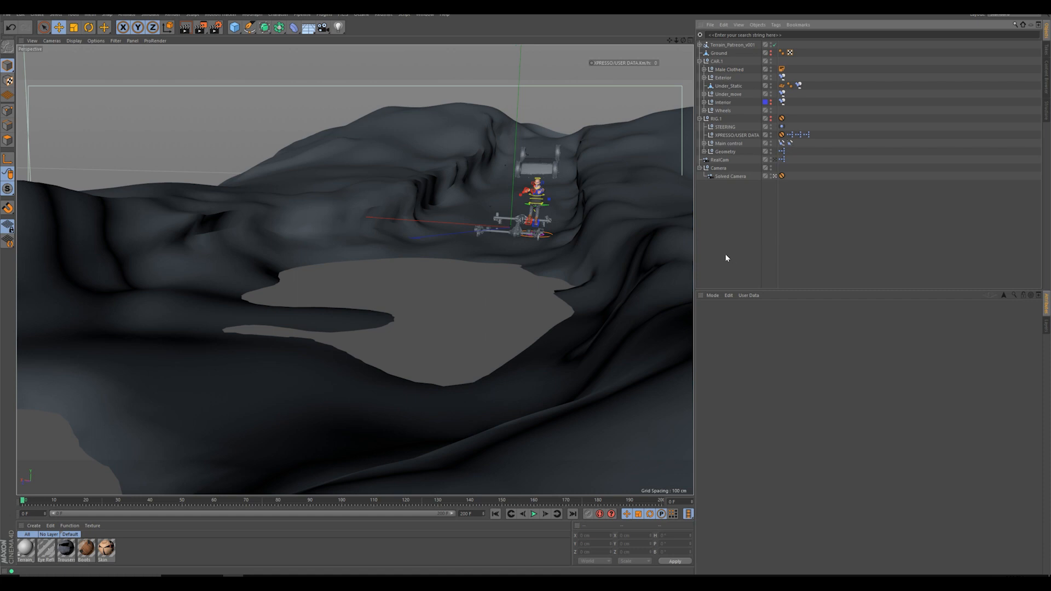
pyautogui.click(534, 514)
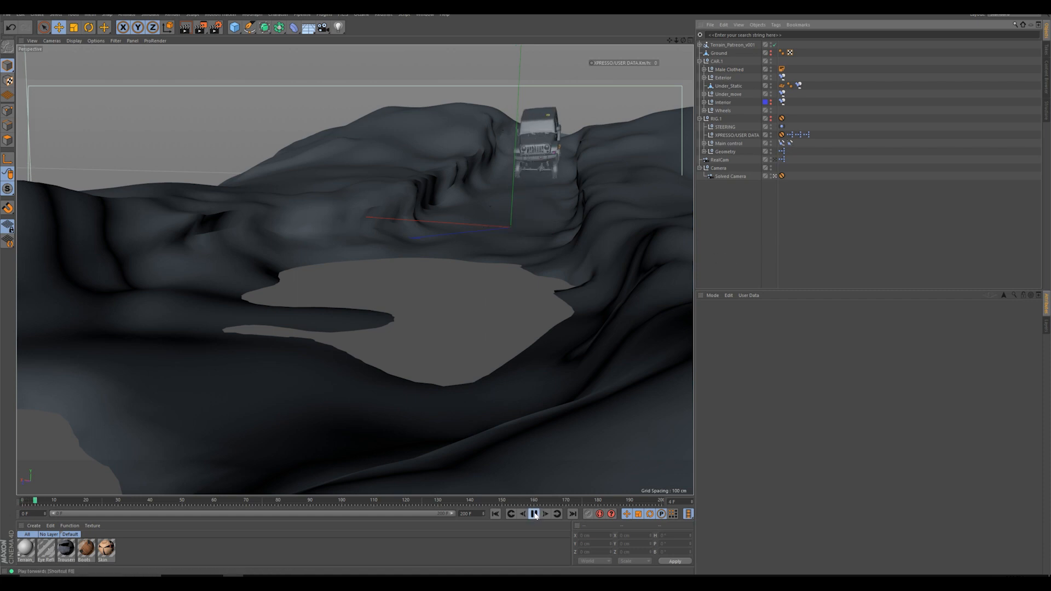
pyautogui.click(535, 514)
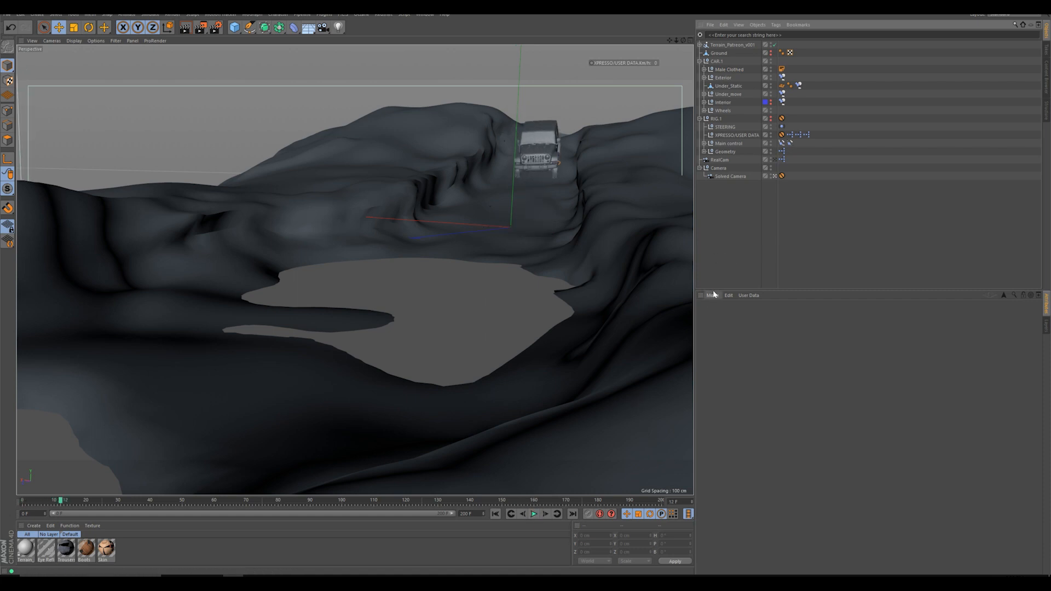